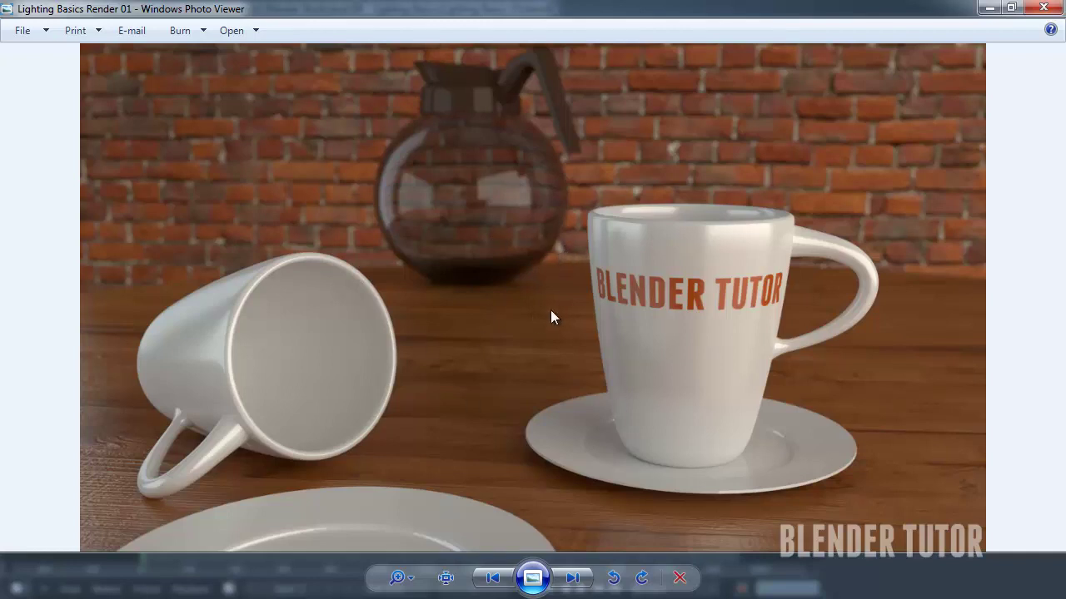
Switch from the finished render image to the Blender cup scene and examine it in and out of camera view.
{"action": "left_click", "coordinate": [987, 8]}
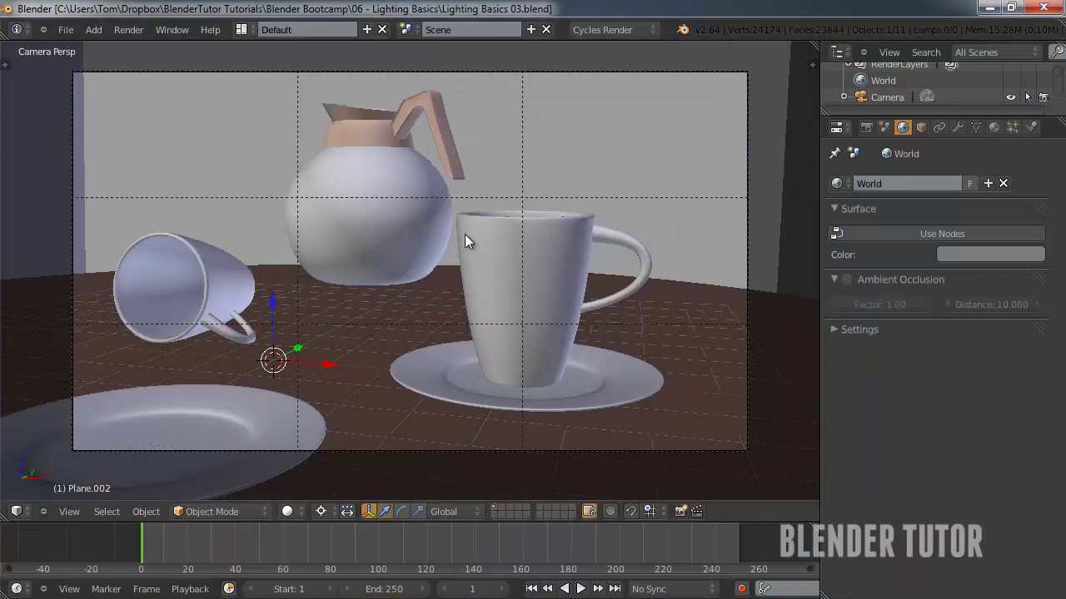
{"action": "middle_click_drag", "start_coordinate": [462, 232], "coordinate": [468, 247], "text": "shift"}
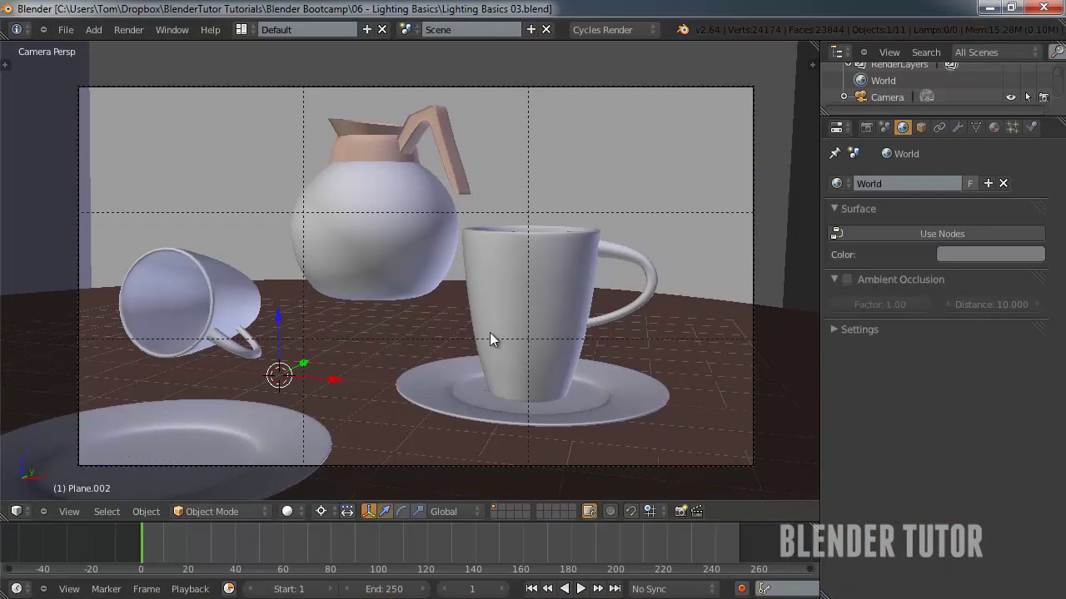
{"action": "scroll", "coordinate": [495, 338], "scroll_direction": "down", "scroll_amount": 4}
{"action": "key", "text": "KP_0"}
{"action": "scroll", "coordinate": [495, 326], "scroll_direction": "down", "scroll_amount": 10}
{"action": "mouse_move", "coordinate": [503, 324]}
{"action": "middle_mouse_down"}
{"action": "mouse_move", "coordinate": [510, 355]}
{"action": "mouse_move", "coordinate": [505, 335]}
{"action": "middle_mouse_up"}
{"action": "key", "text": "KP_0"}
Select the camera and set the render resolution to 1280 by 720 pixels.
{"action": "left_click", "coordinate": [866, 130]}
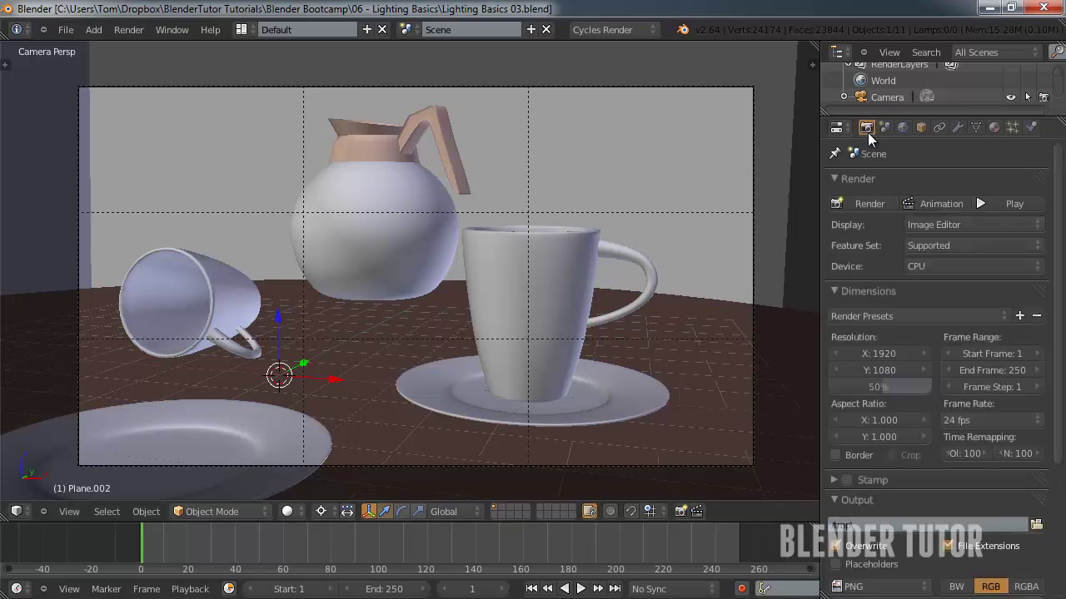
{"action": "right_click", "coordinate": [611, 88]}
{"action": "scroll", "coordinate": [913, 318], "scroll_direction": "down", "scroll_amount": 3}
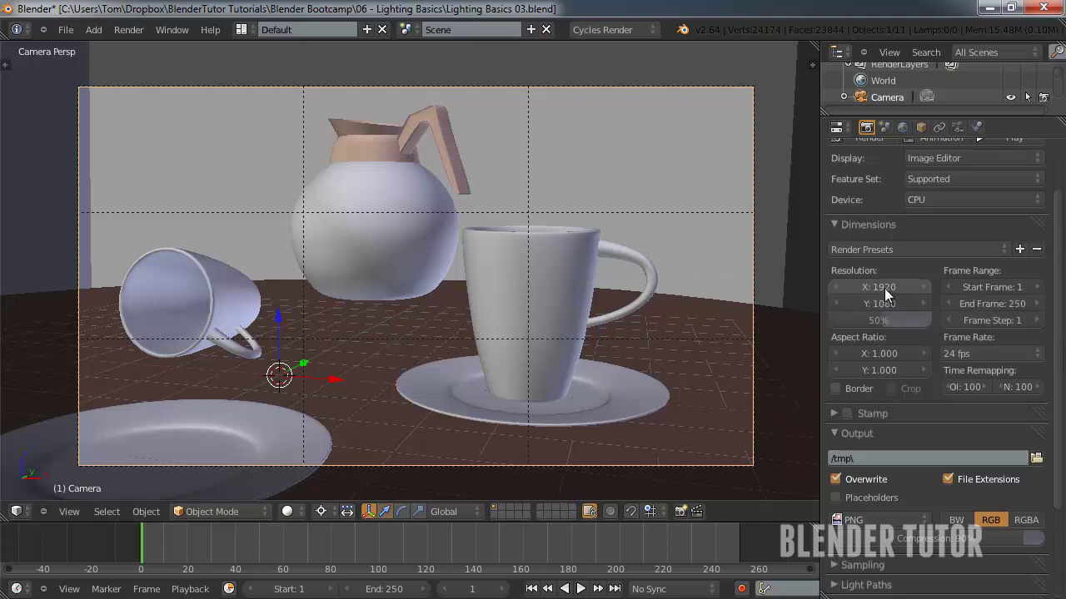
{"action": "left_click", "coordinate": [1006, 249]}
{"action": "left_click", "coordinate": [877, 286]}
{"action": "type", "text": "1280"}
{"action": "key", "text": "Return"}
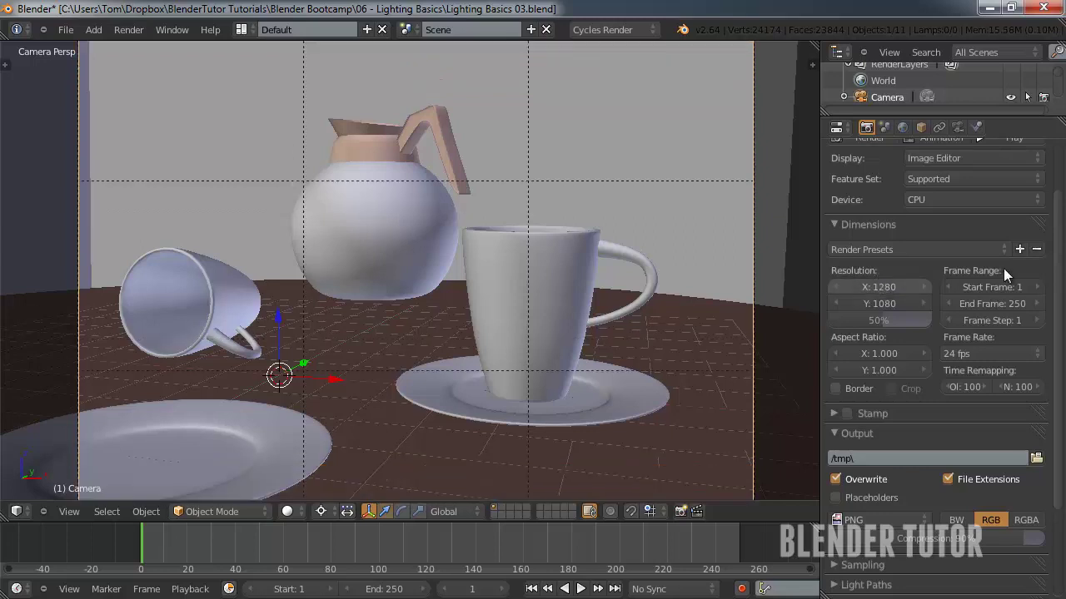
{"action": "left_click", "coordinate": [882, 304]}
{"action": "type", "text": "720"}
{"action": "key", "text": "Return"}
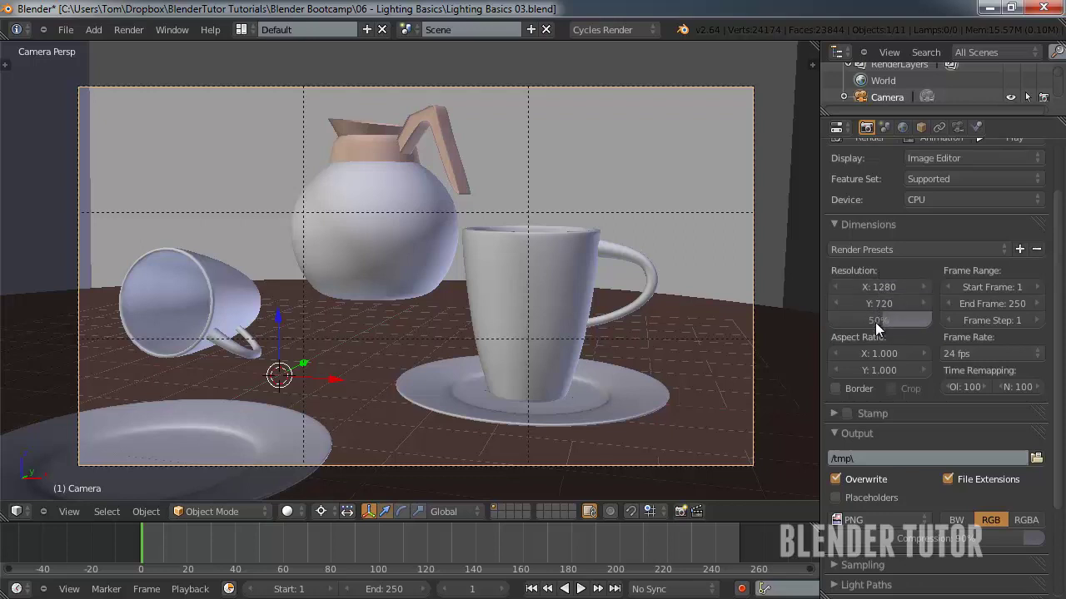
Try the render resolution scale at 100% and return it to 50%.
{"action": "left_click_drag", "start_coordinate": [881, 316], "coordinate": [853, 321]}
{"action": "left_click_drag", "start_coordinate": [862, 321], "coordinate": [881, 321]}
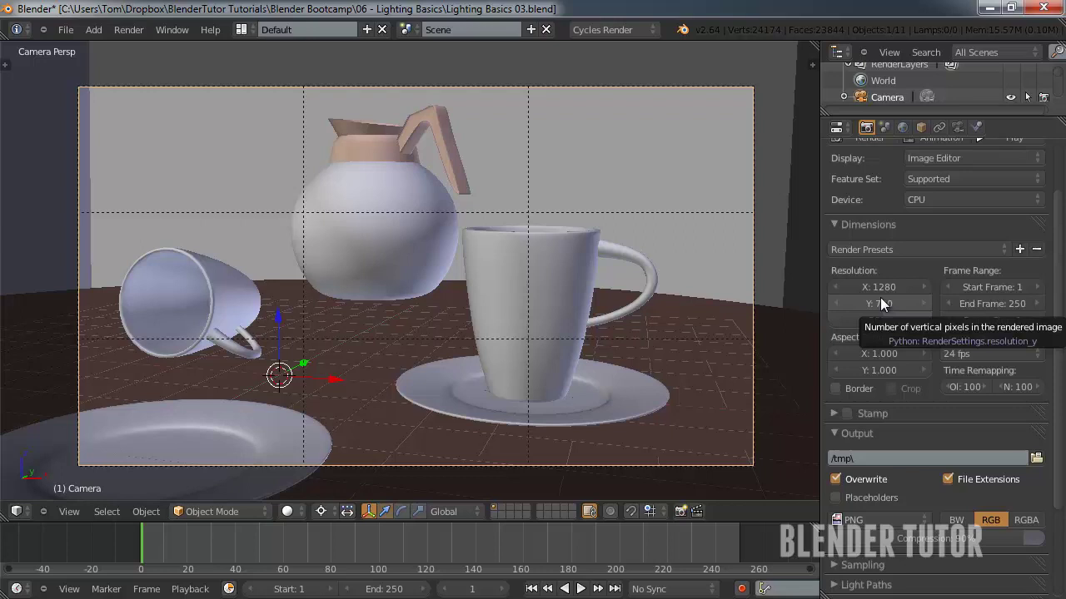
{"action": "left_click_drag", "start_coordinate": [866, 317], "coordinate": [958, 324]}
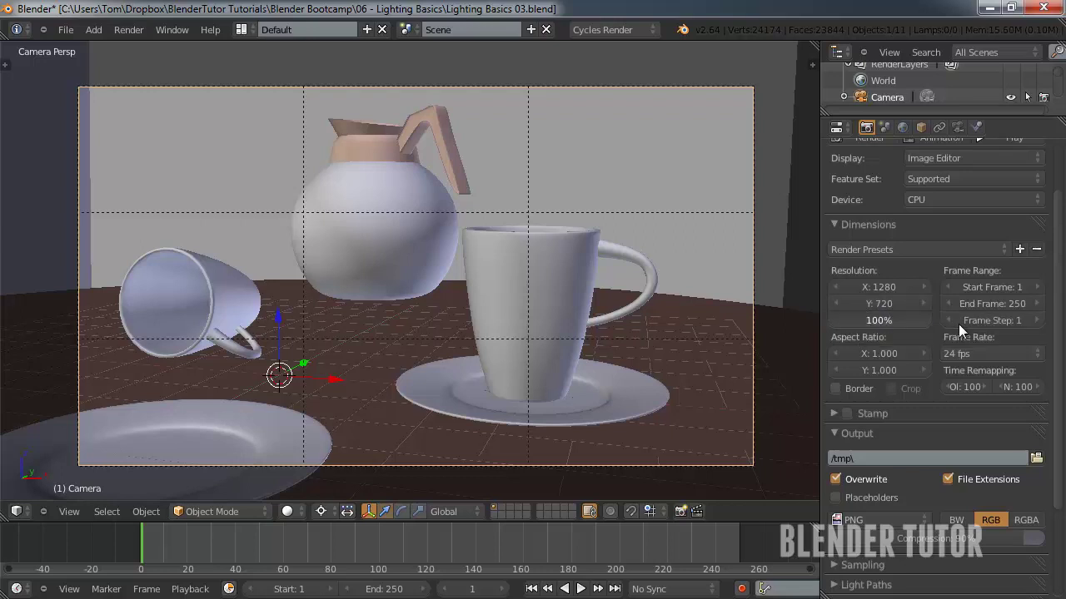
{"action": "left_click", "coordinate": [880, 318]}
{"action": "type", "text": "50"}
{"action": "key", "text": "Return"}
Choose PNG as the output file format and try RGBA colour before going back to RGB.
{"action": "scroll", "coordinate": [884, 344], "scroll_direction": "down", "scroll_amount": 4}
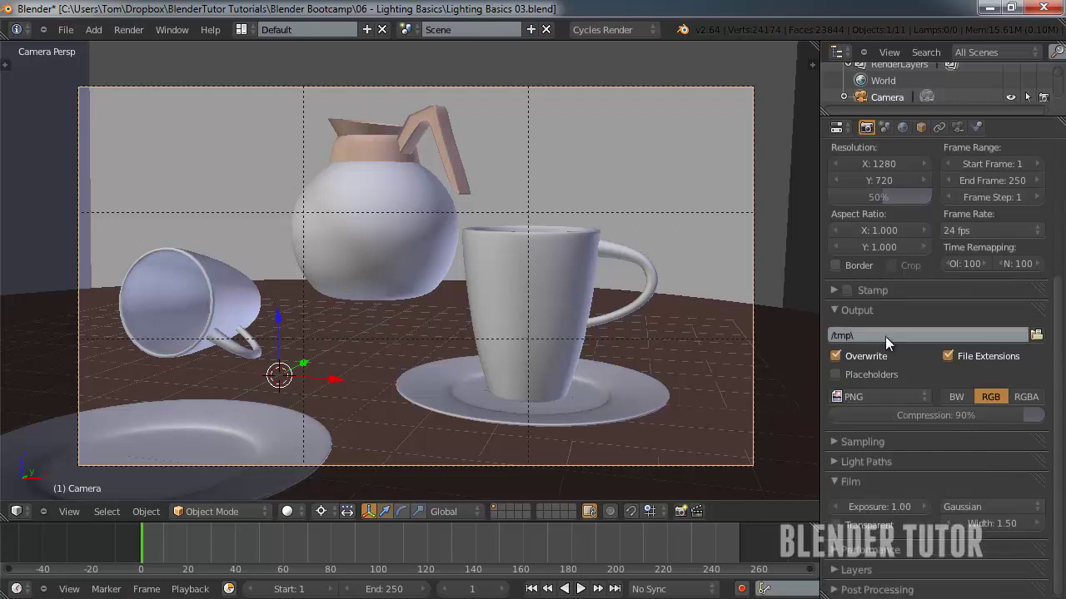
{"action": "left_click", "coordinate": [921, 399]}
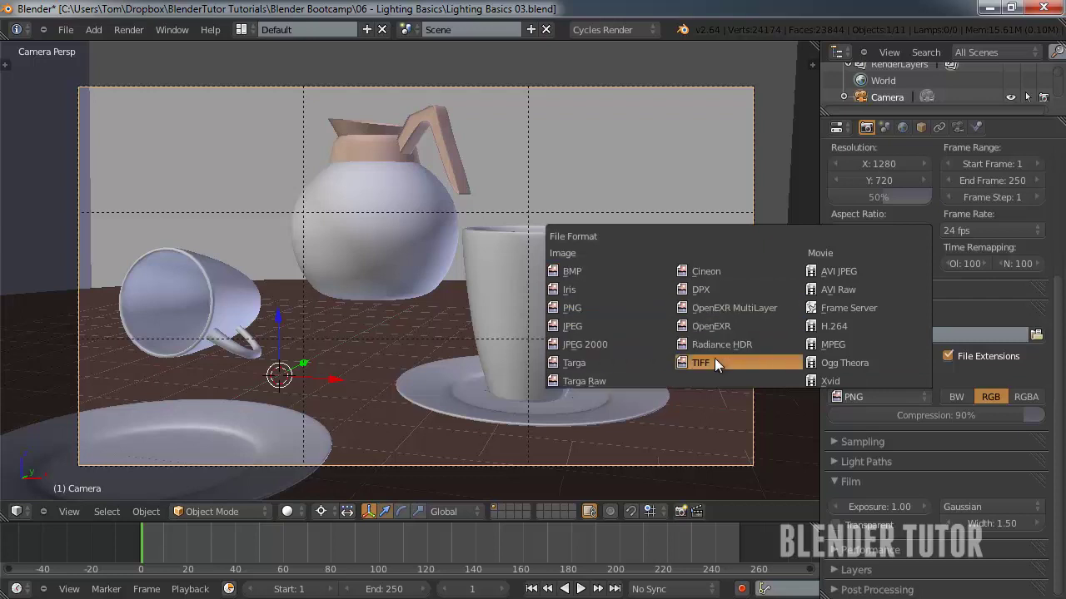
{"action": "left_click", "coordinate": [583, 305]}
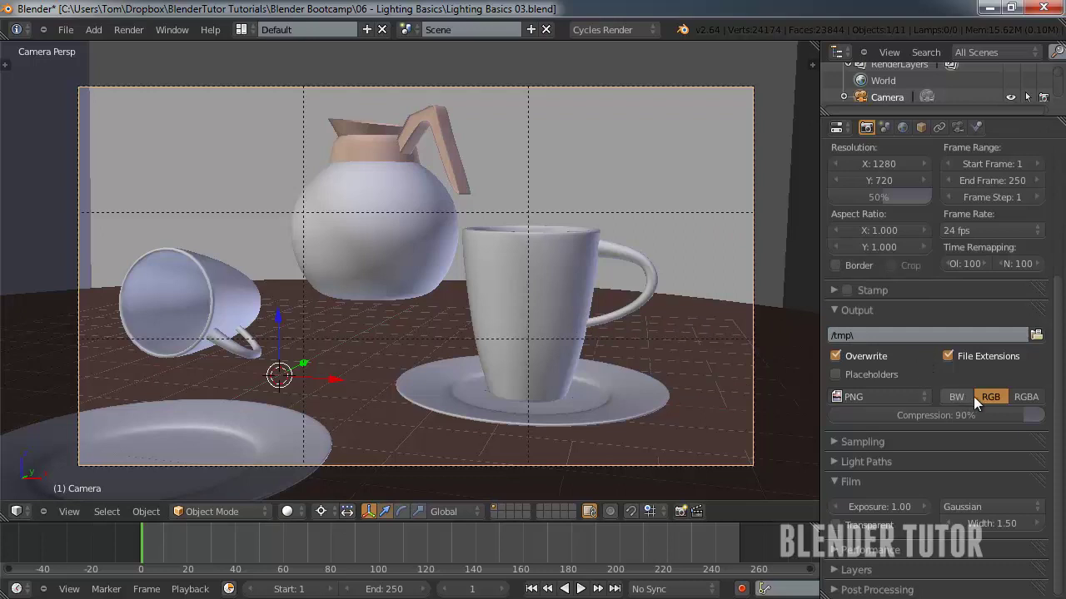
{"action": "left_click", "coordinate": [1027, 397]}
{"action": "left_click", "coordinate": [1002, 396]}
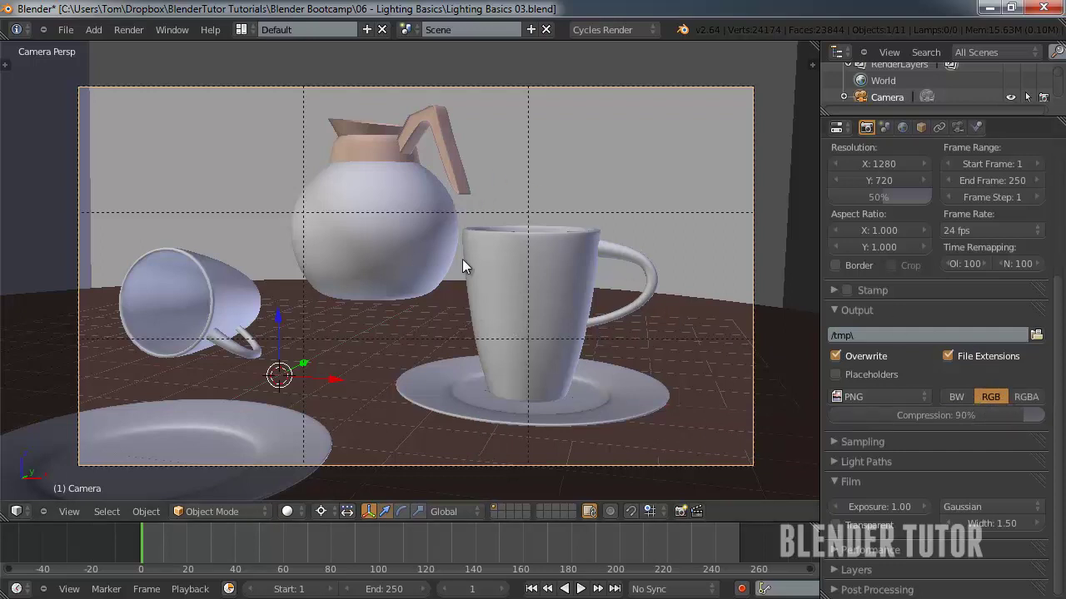
{"action": "left_click", "coordinate": [1027, 398]}
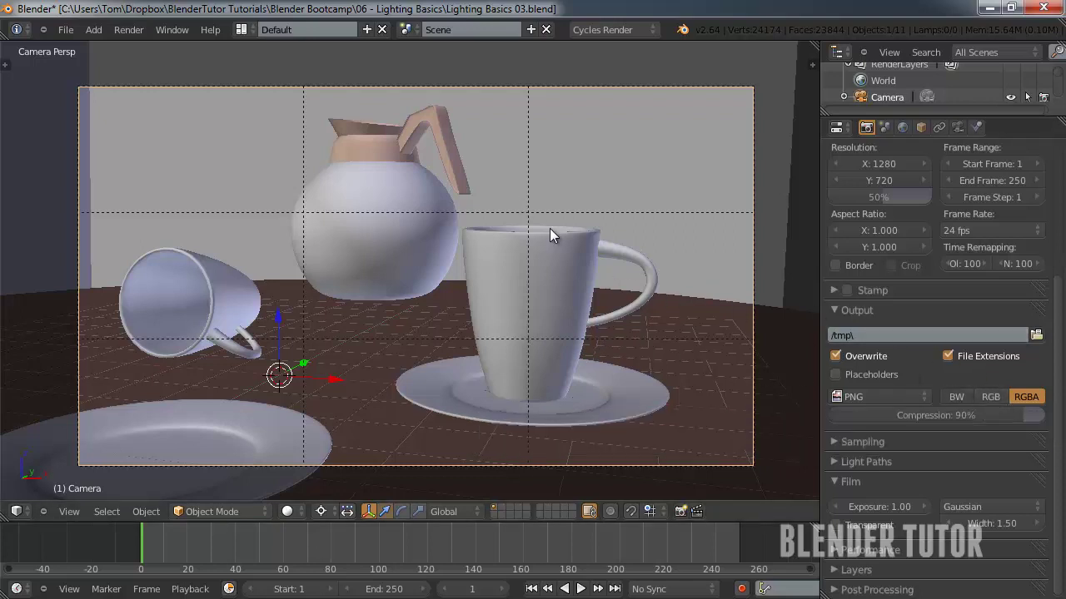
{"action": "left_click", "coordinate": [992, 397]}
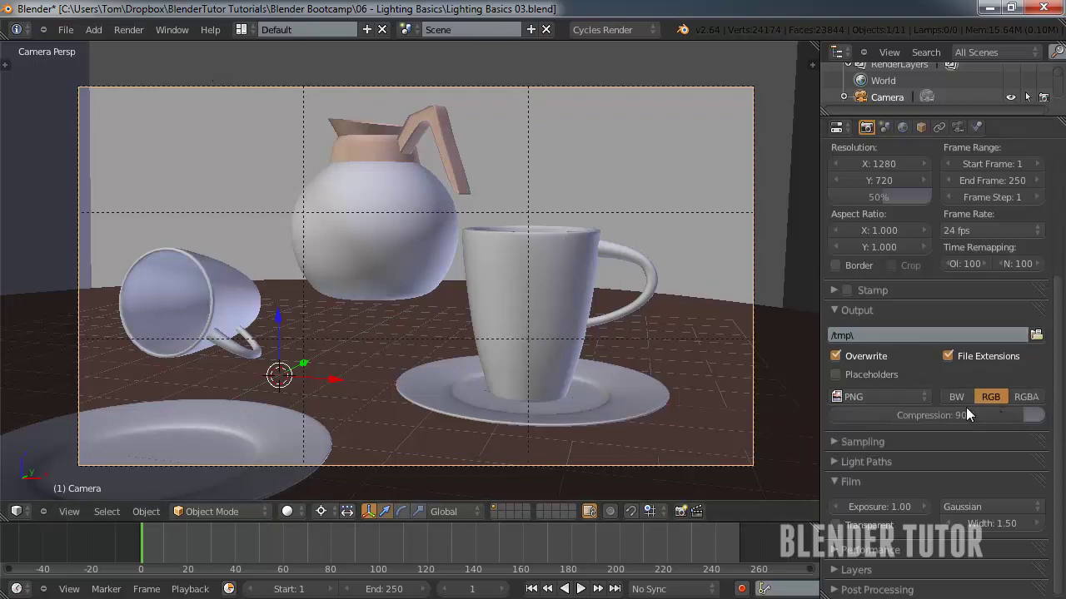
Expand the sampling settings and switch the viewport to rendered shading.
{"action": "left_click", "coordinate": [835, 442]}
{"action": "scroll", "coordinate": [882, 414], "scroll_direction": "down", "scroll_amount": 2}
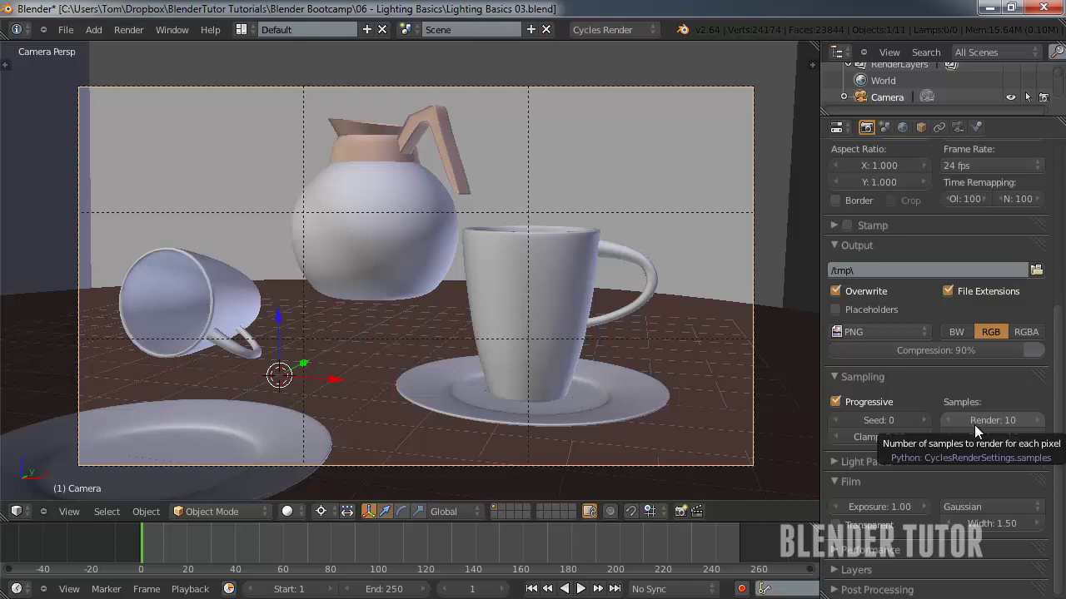
{"action": "left_click", "coordinate": [289, 512]}
{"action": "left_click", "coordinate": [307, 404]}
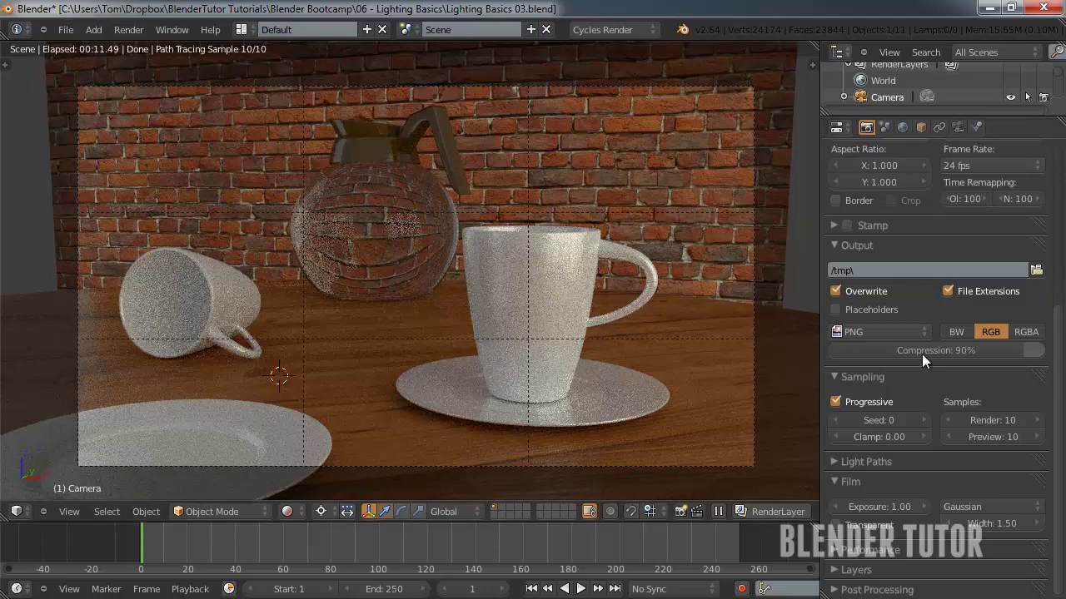
Set the preview samples to 25 and the render samples to 500.
{"action": "left_click", "coordinate": [991, 435]}
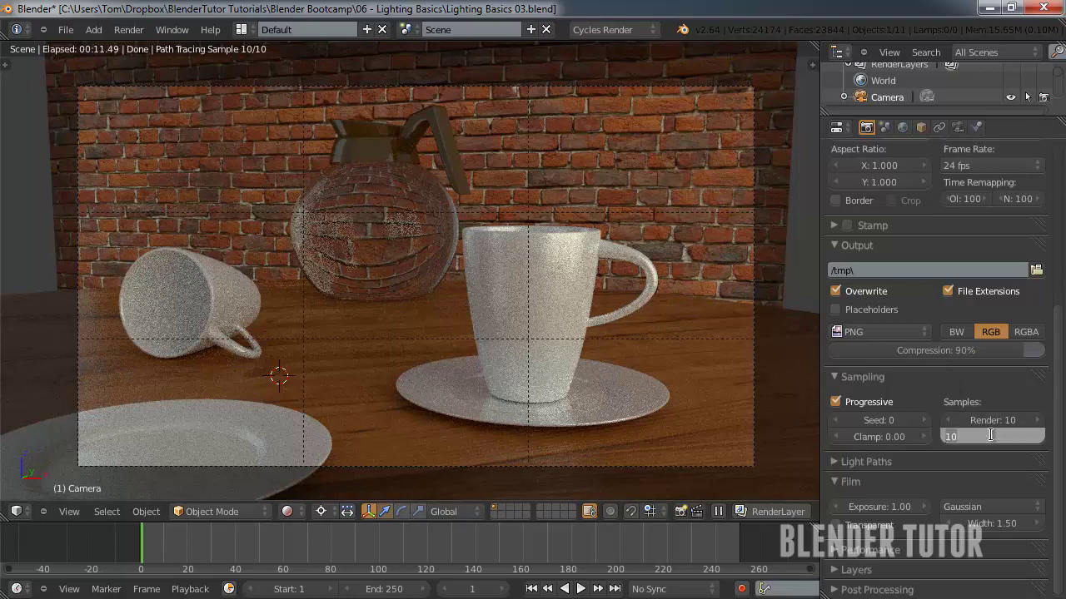
{"action": "type", "text": "25"}
{"action": "key", "text": "Return"}
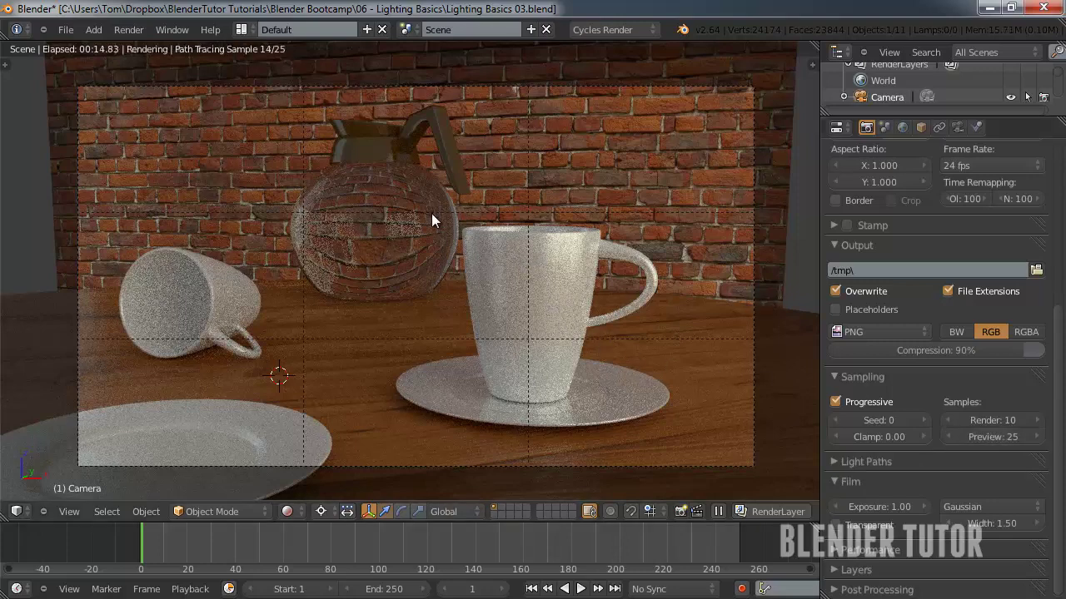
{"action": "left_click", "coordinate": [1000, 421]}
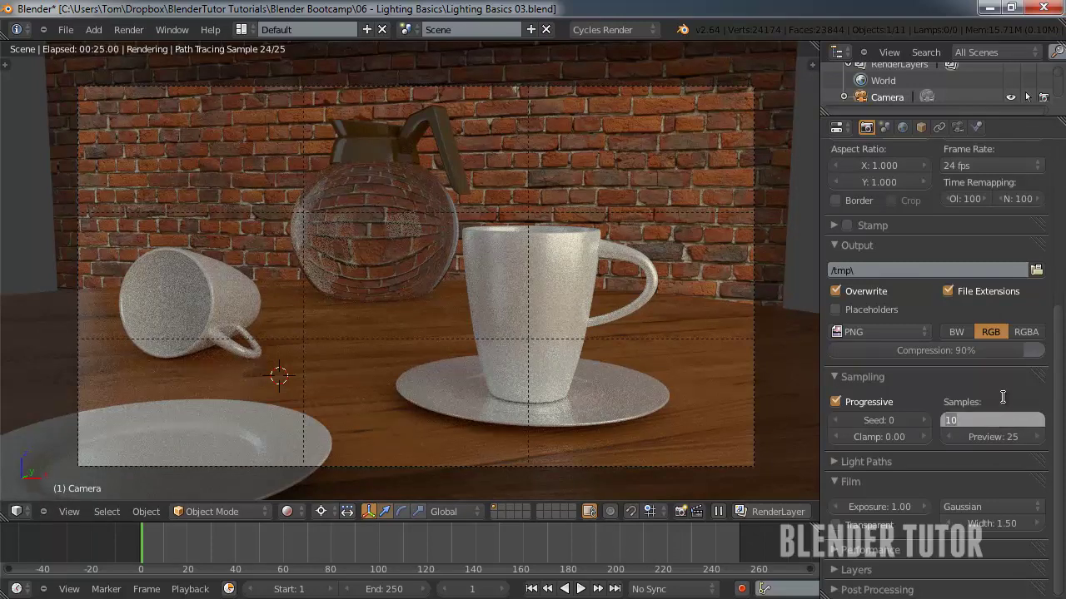
{"action": "type", "text": "500"}
{"action": "key", "text": "Return"}
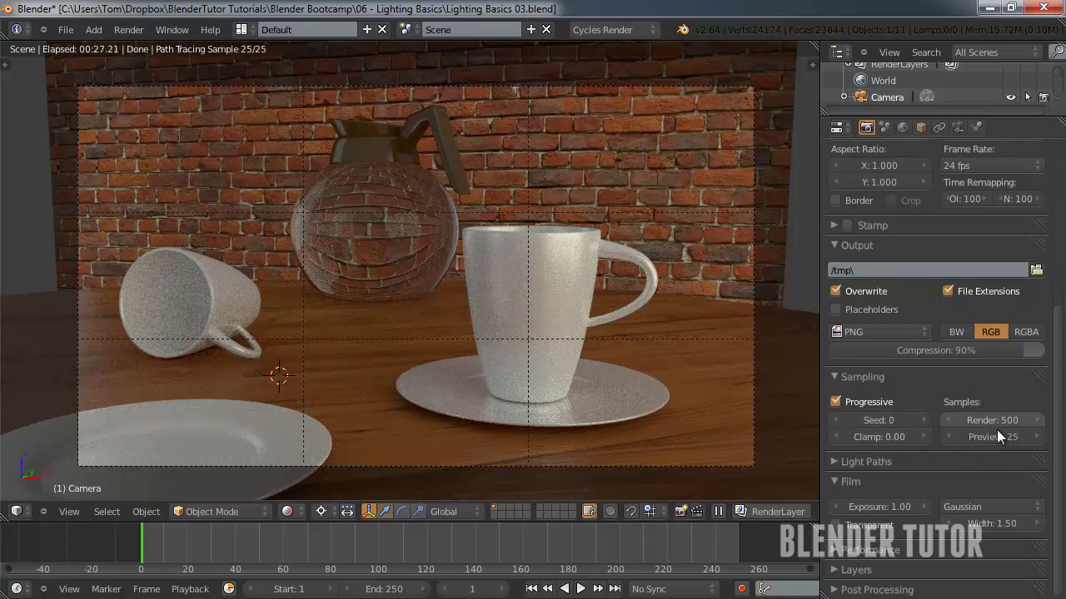
Collapse the sampling settings and enable No Caustics in the light path settings.
{"action": "left_click", "coordinate": [831, 376]}
{"action": "left_click", "coordinate": [833, 399]}
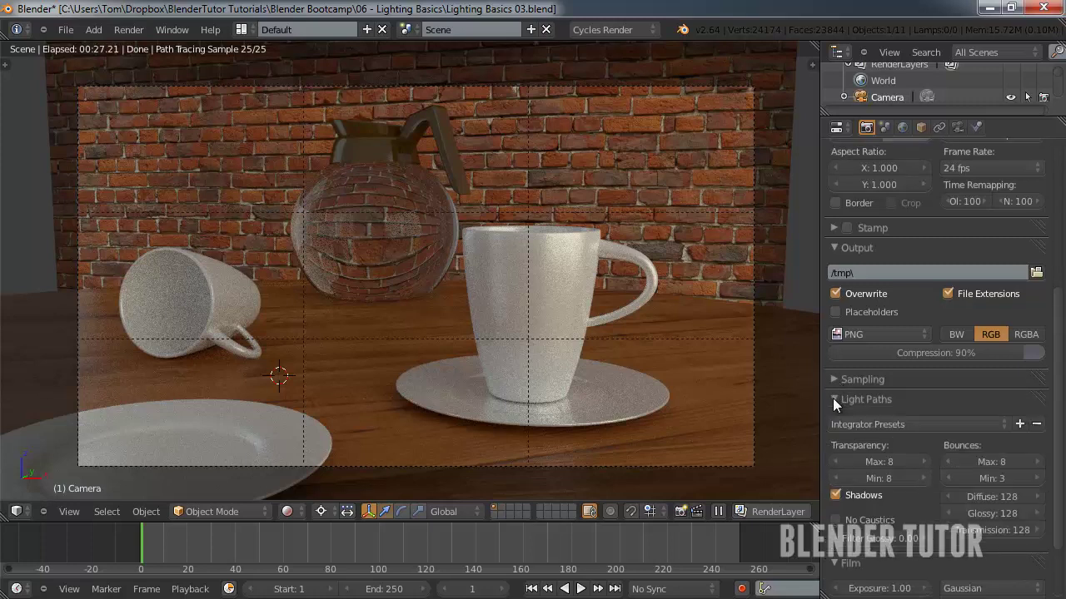
{"action": "scroll", "coordinate": [950, 421], "scroll_direction": "down", "scroll_amount": 2}
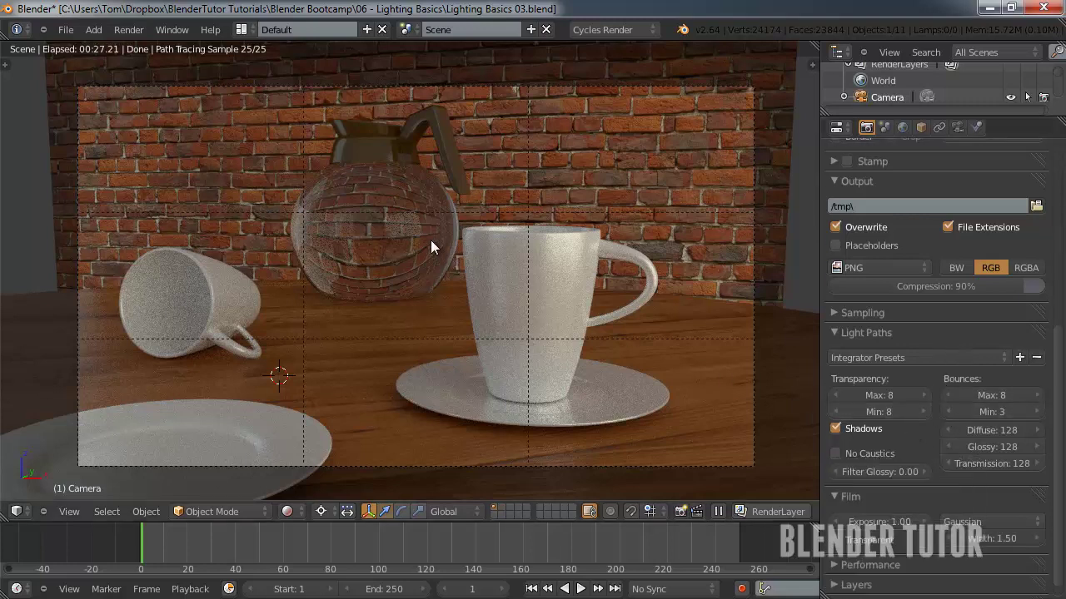
{"action": "left_click", "coordinate": [835, 454]}
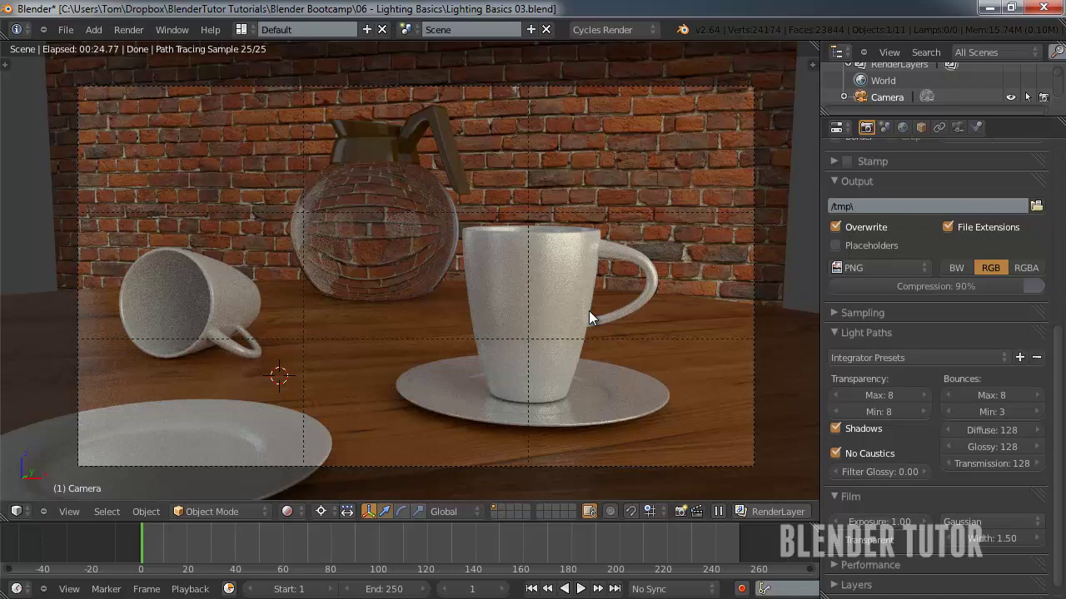
Set the light path bounces to a maximum of 4 and a minimum of 0, and collapse those settings.
{"action": "left_click", "coordinate": [995, 395]}
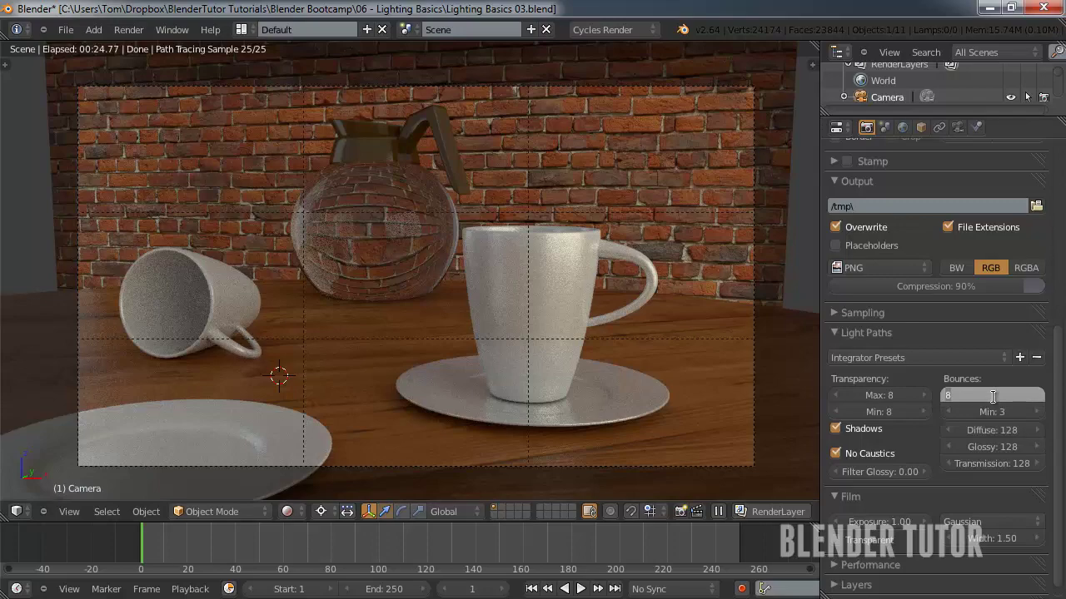
{"action": "type", "text": "4"}
{"action": "key", "text": "Return"}
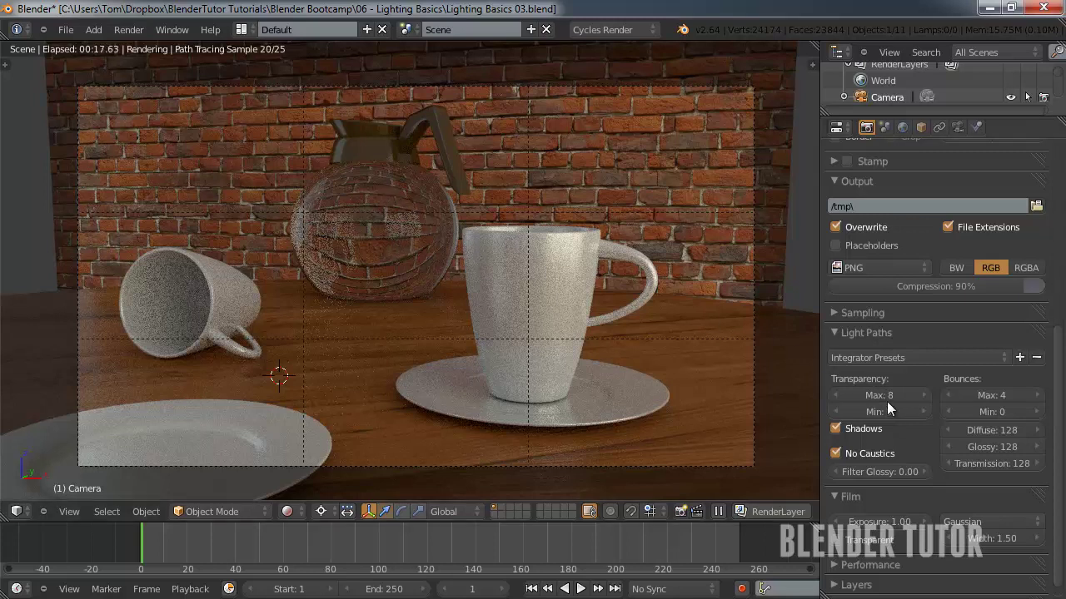
{"action": "left_click", "coordinate": [838, 333]}
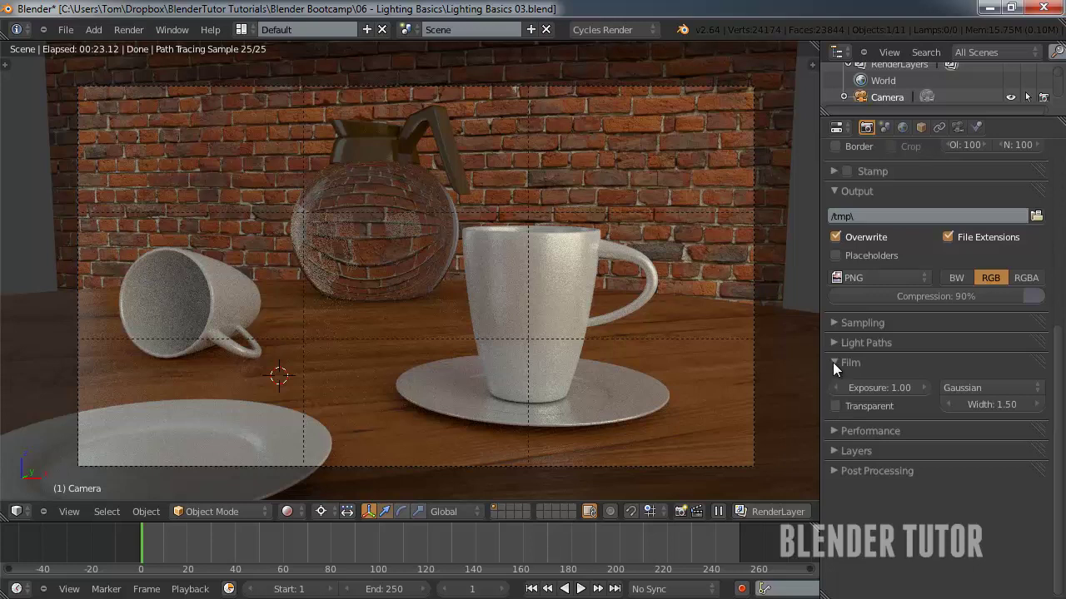
Collapse the film settings and set the performance tiles to 16 in X and 16 in Y.
{"action": "left_click", "coordinate": [833, 363]}
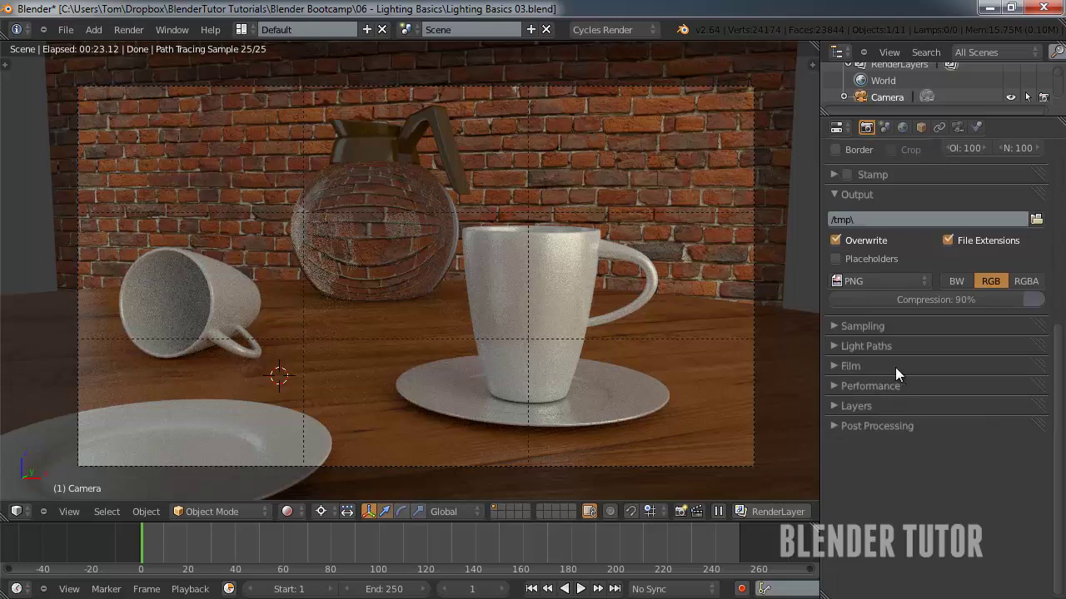
{"action": "left_click", "coordinate": [835, 387]}
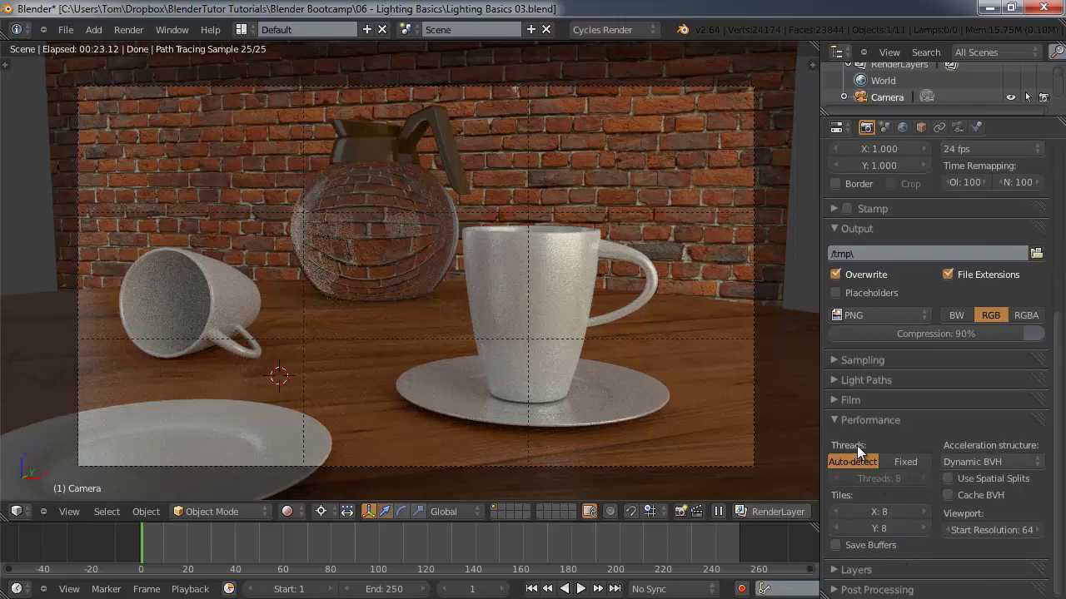
{"action": "scroll", "coordinate": [908, 316], "scroll_direction": "up", "scroll_amount": 8}
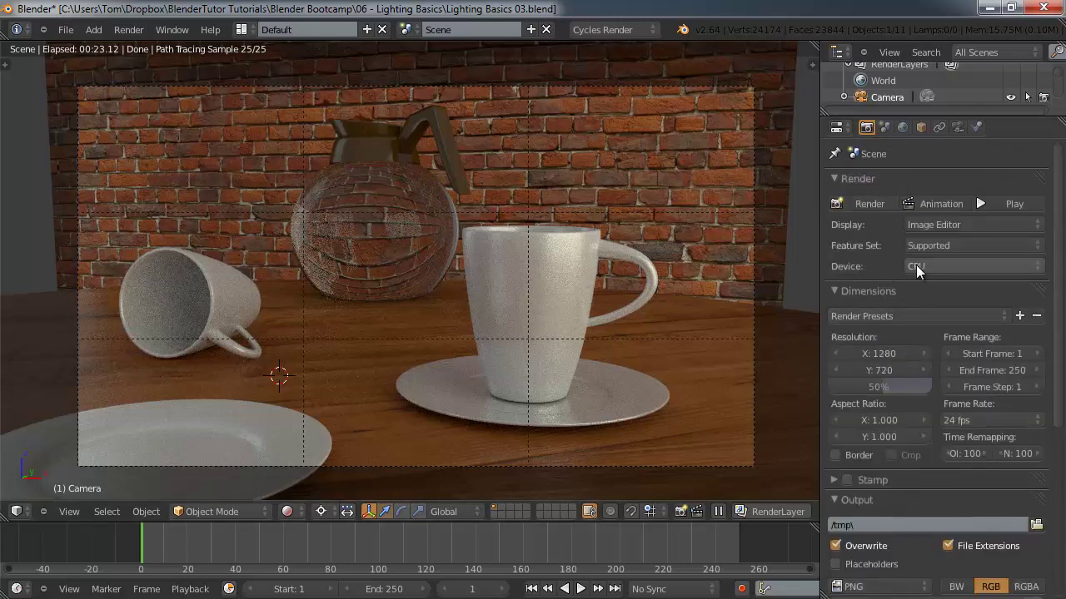
{"action": "scroll", "coordinate": [919, 269], "scroll_direction": "down", "scroll_amount": 8}
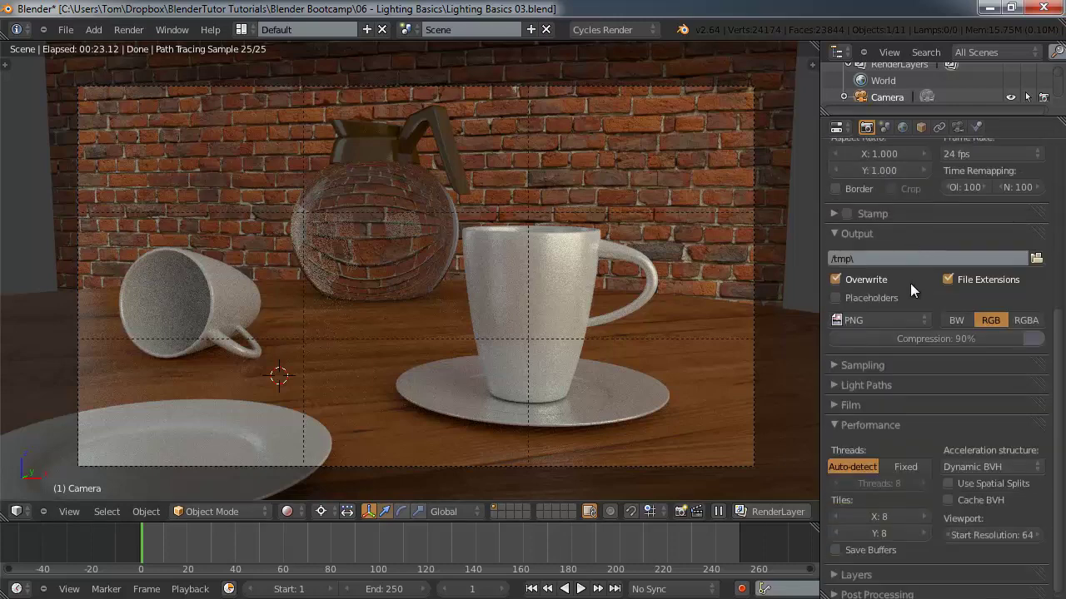
{"action": "left_click", "coordinate": [878, 511]}
{"action": "type", "text": "16"}
{"action": "key", "text": "Return"}
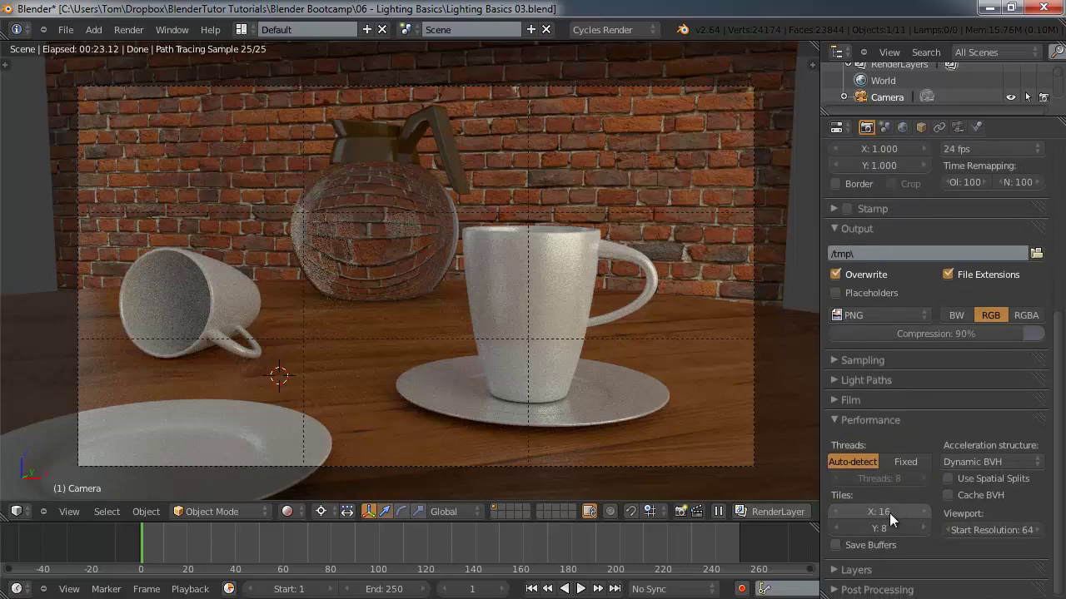
{"action": "left_click", "coordinate": [878, 526]}
{"action": "type", "text": "16"}
{"action": "key", "text": "Return"}
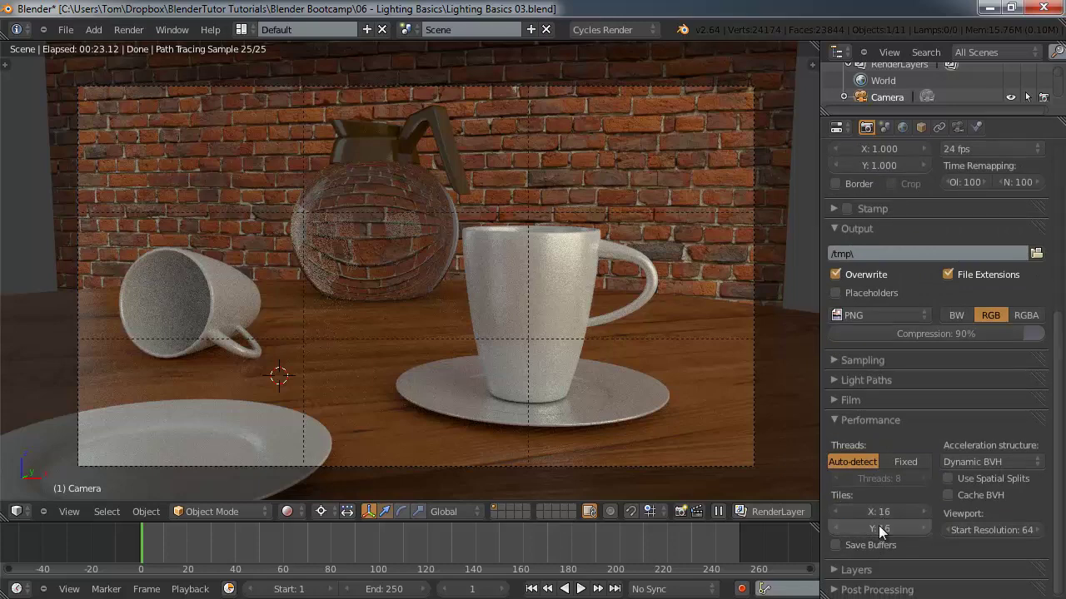
Set the rendering device to GPU Compute.
{"action": "scroll", "coordinate": [880, 525], "scroll_direction": "up", "scroll_amount": 8}
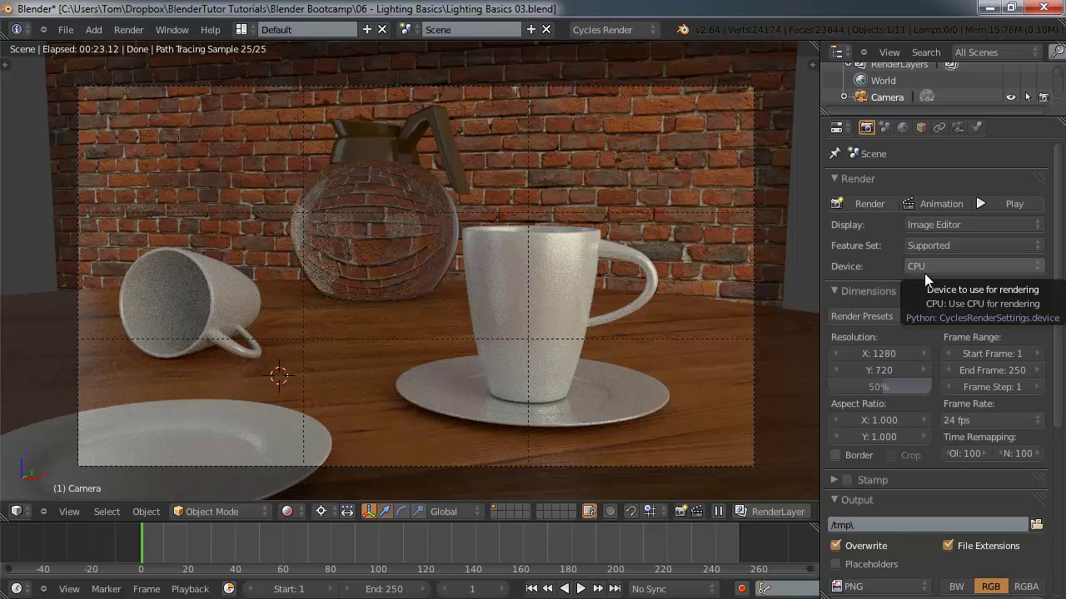
{"action": "left_click", "coordinate": [925, 272]}
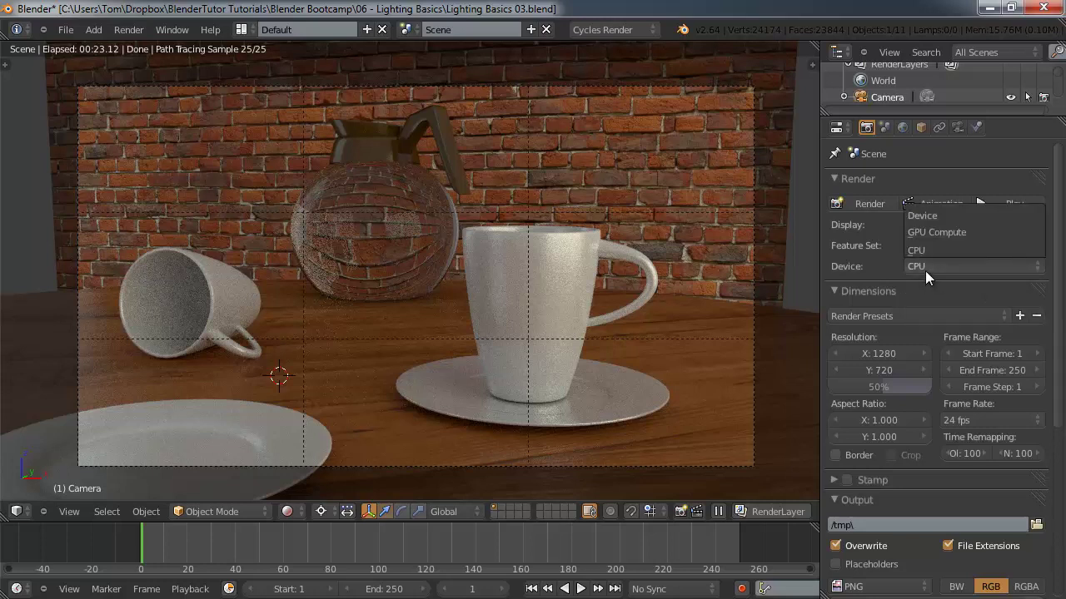
{"action": "left_click", "coordinate": [932, 232]}
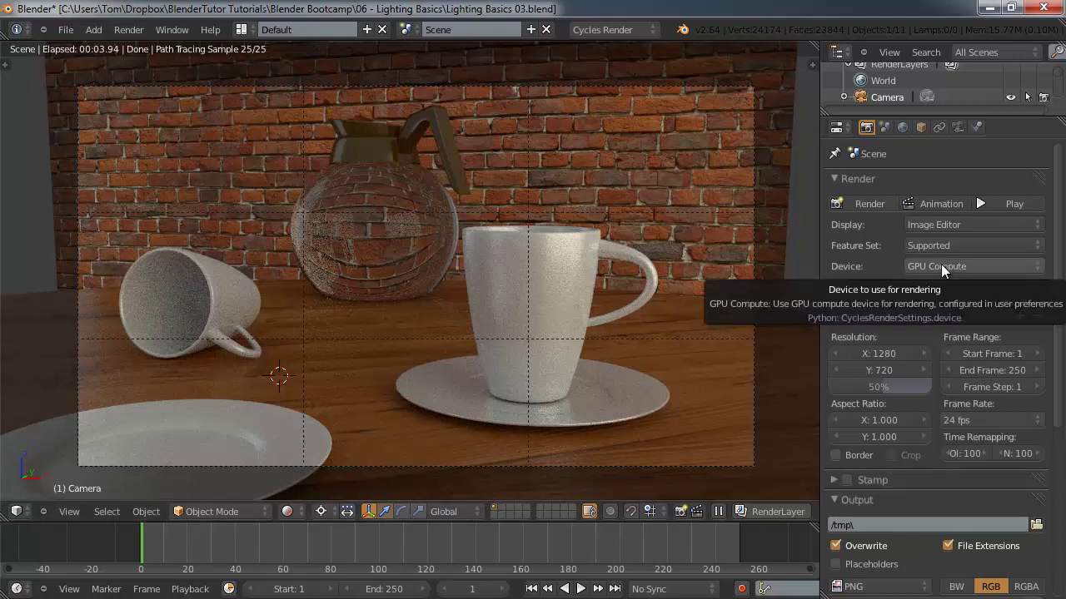
Set the performance tile size to 256 in X and 256 in Y for GPU rendering.
{"action": "scroll", "coordinate": [918, 269], "scroll_direction": "down", "scroll_amount": 8}
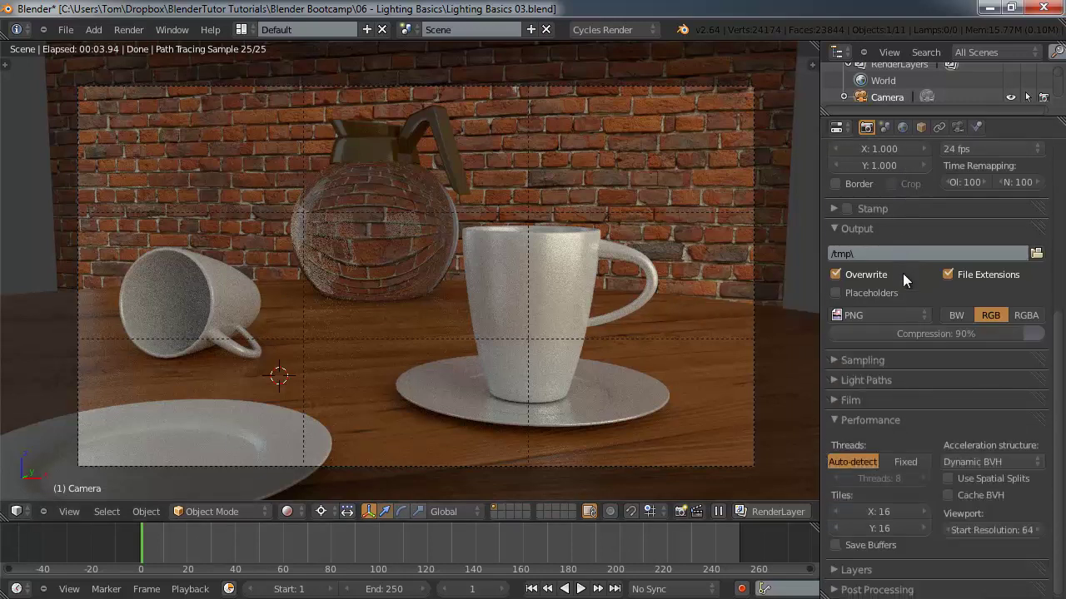
{"action": "scroll", "coordinate": [932, 185], "scroll_direction": "up", "scroll_amount": 6}
{"action": "scroll", "coordinate": [952, 298], "scroll_direction": "down", "scroll_amount": 6}
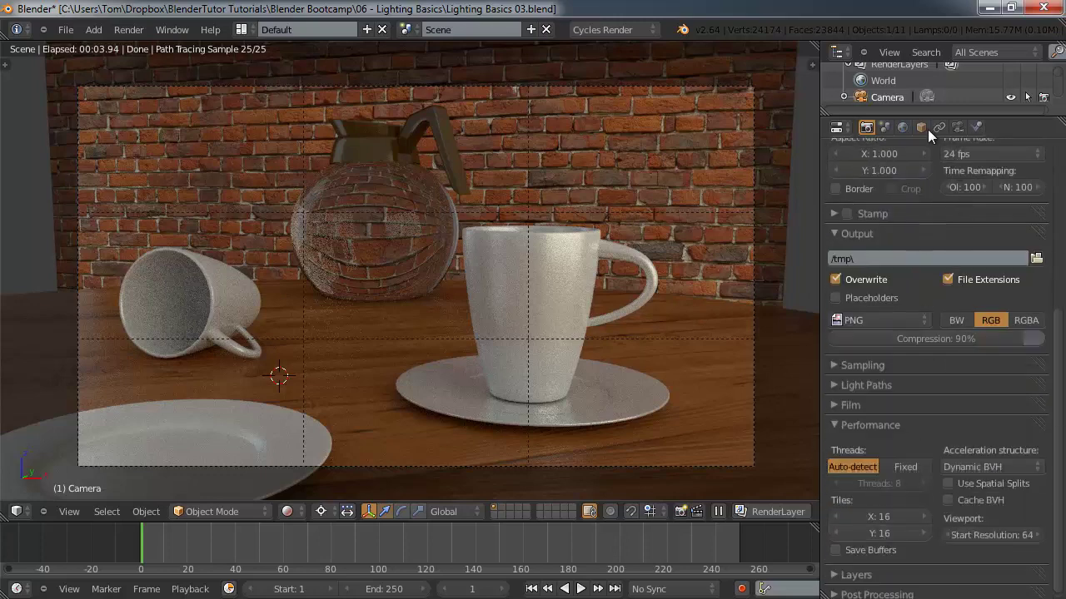
{"action": "left_click", "coordinate": [881, 521]}
{"action": "type", "text": "256"}
{"action": "key", "text": "Return"}
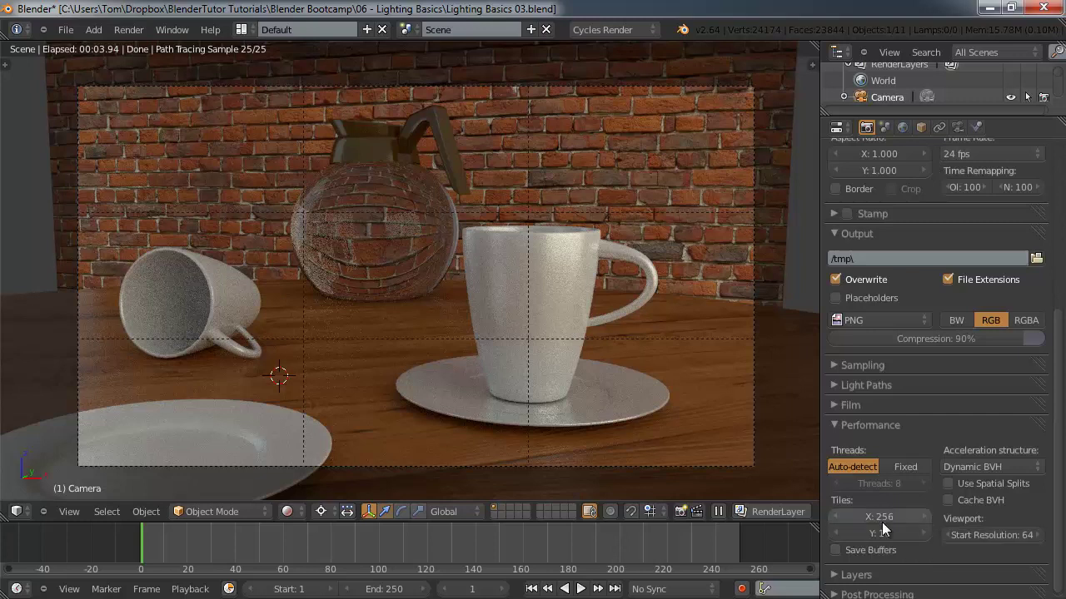
{"action": "left_click", "coordinate": [881, 526]}
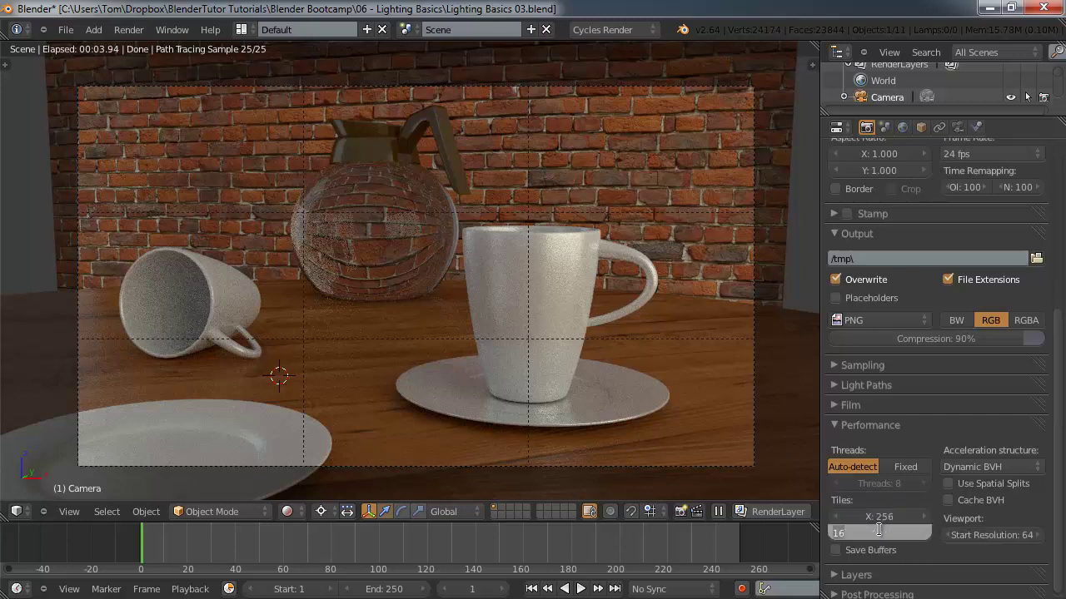
{"action": "type", "text": "256"}
{"action": "key", "text": "Return"}
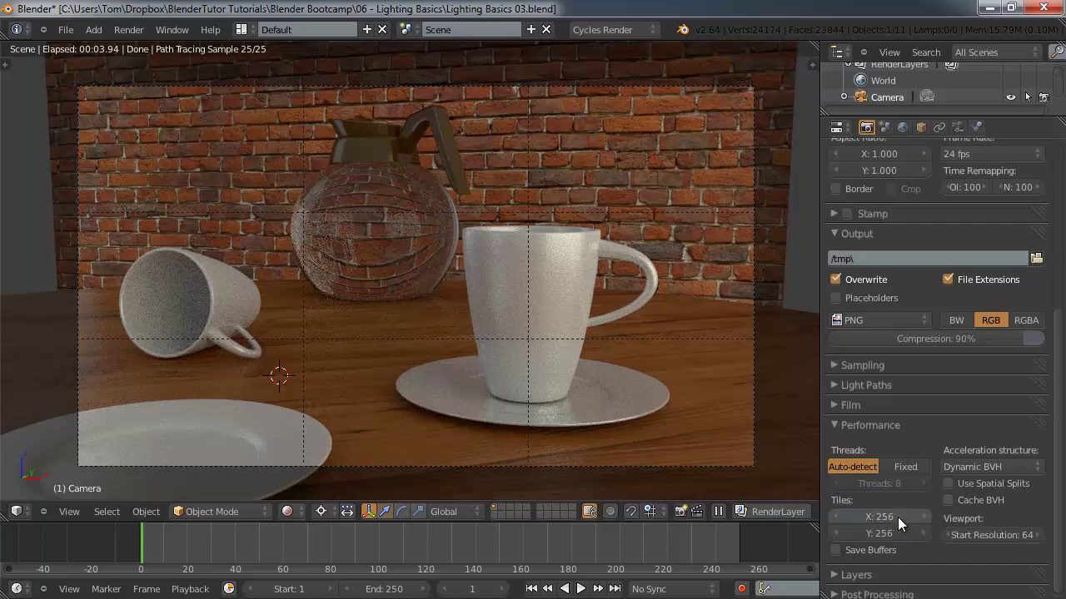
Collapse the performance settings and expand the render layer settings.
{"action": "scroll", "coordinate": [898, 517], "scroll_direction": "up", "scroll_amount": 8}
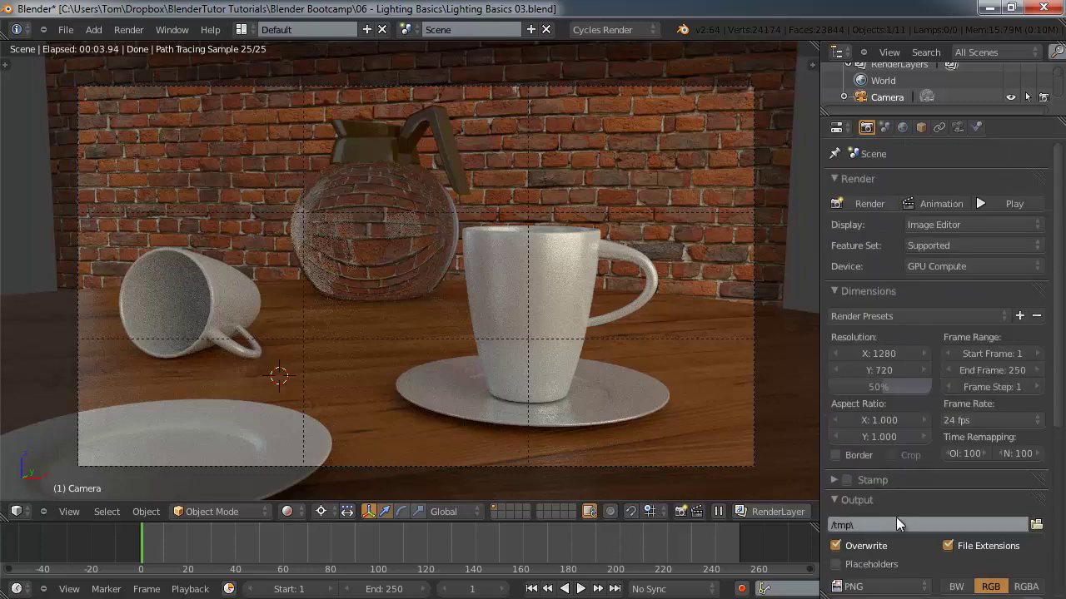
{"action": "scroll", "coordinate": [896, 520], "scroll_direction": "down", "scroll_amount": 8}
{"action": "left_click", "coordinate": [833, 424]}
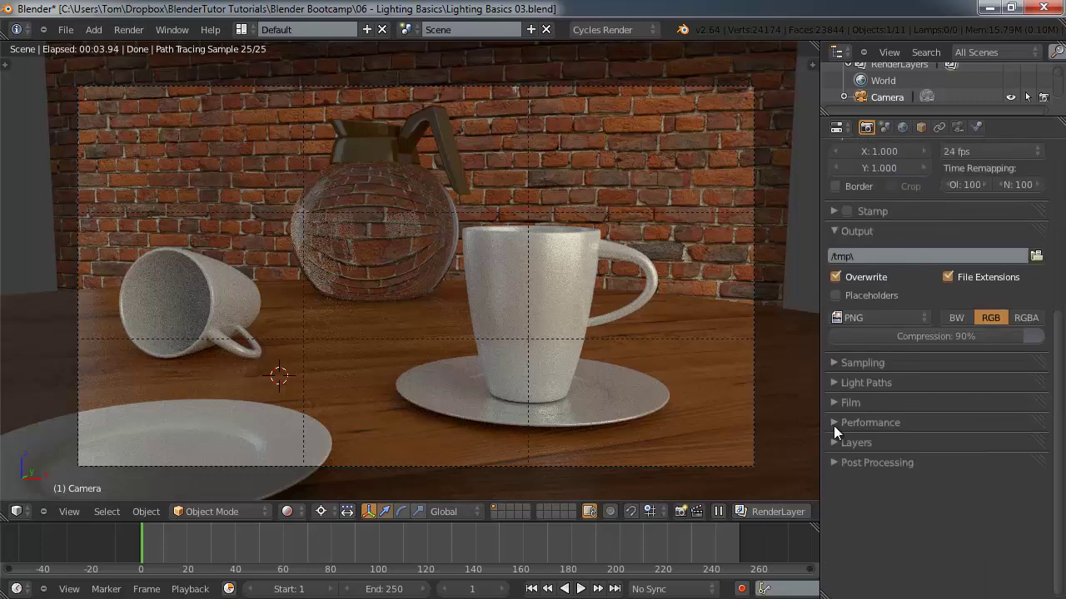
{"action": "left_click", "coordinate": [833, 440]}
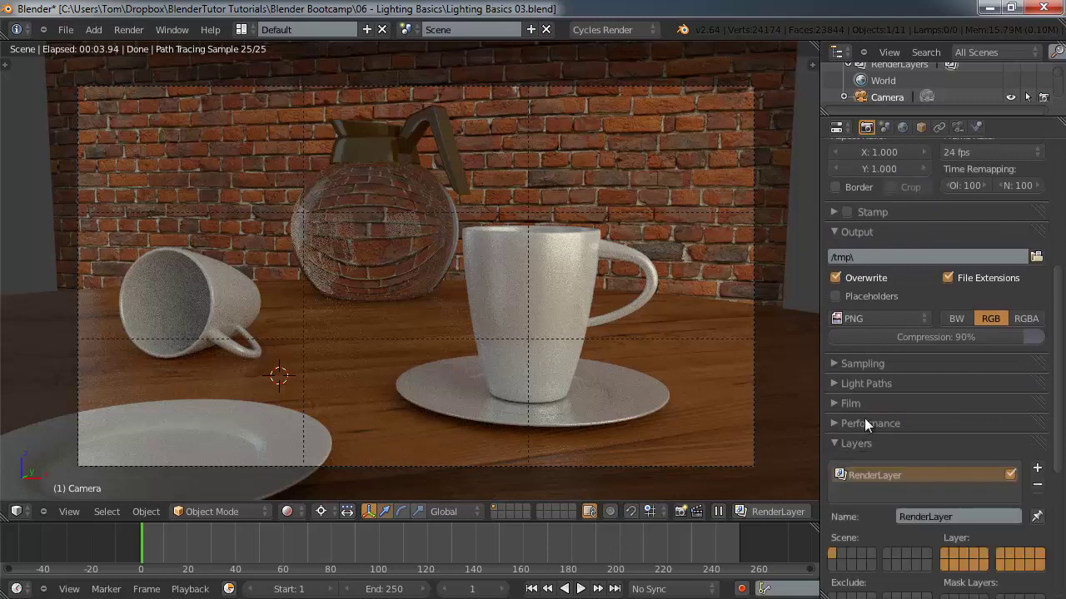
{"action": "scroll", "coordinate": [926, 407], "scroll_direction": "down", "scroll_amount": 5}
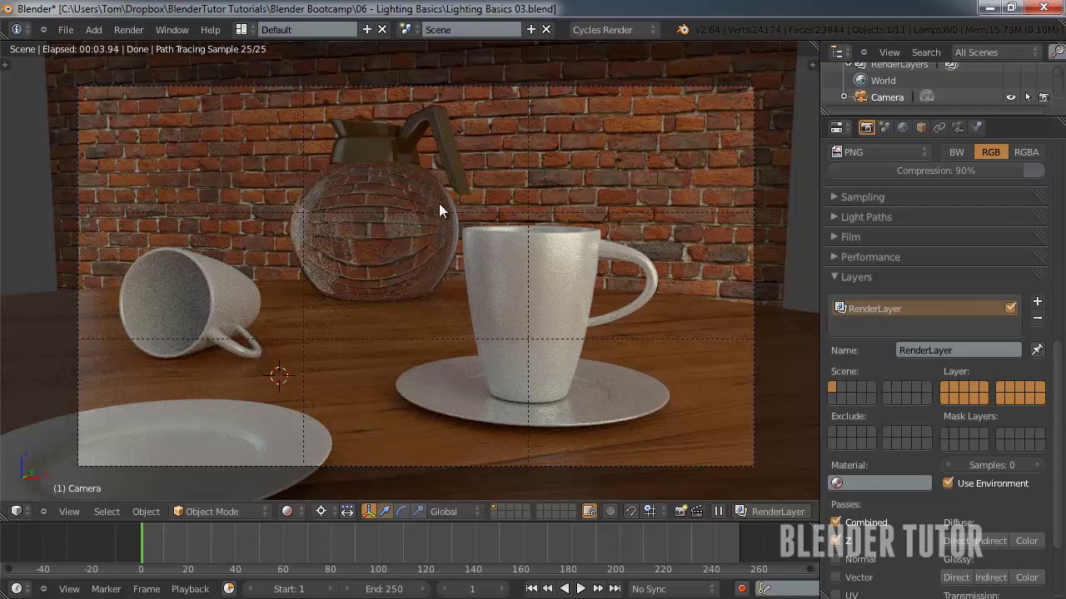
{"action": "left_click", "coordinate": [241, 29]}
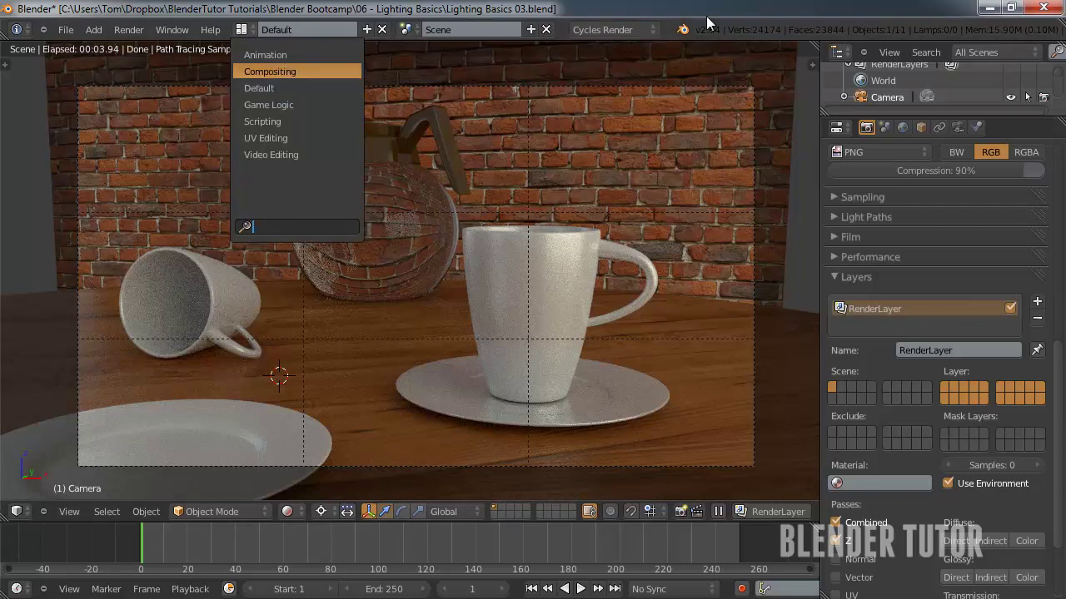
{"action": "key", "text": "Escape"}
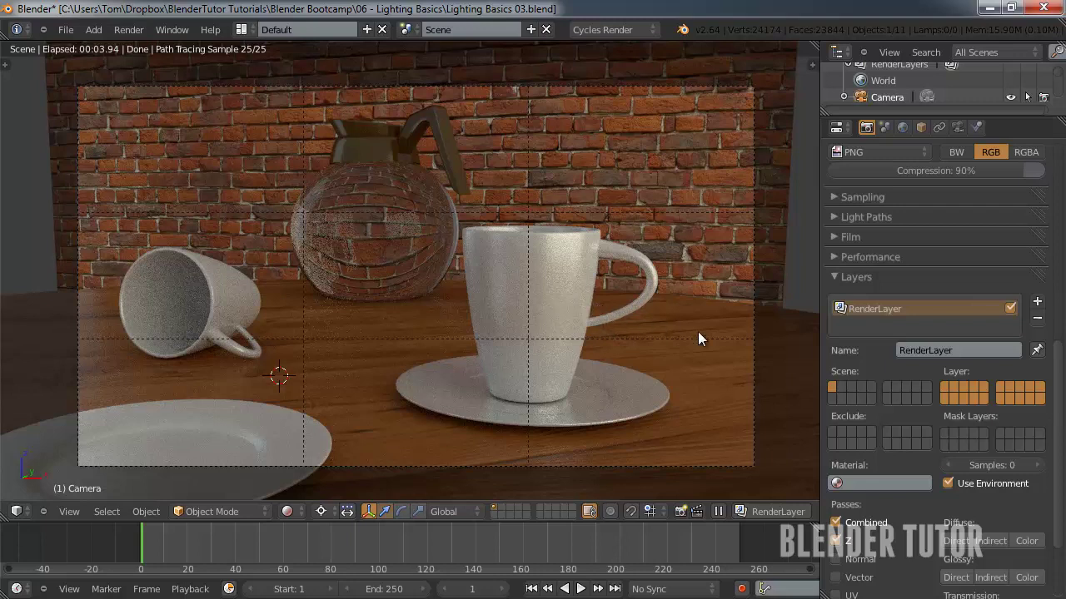
Rename the existing render layer as Main and restrict it to the first scene layer.
{"action": "left_click", "coordinate": [939, 349]}
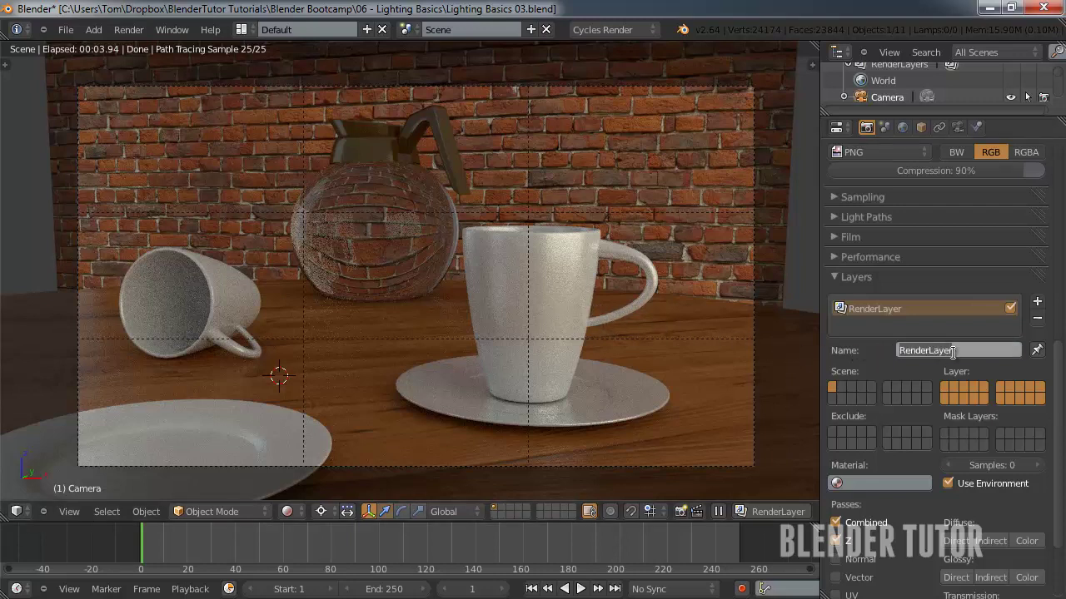
{"action": "type", "text": "Main"}
{"action": "key", "text": "Return"}
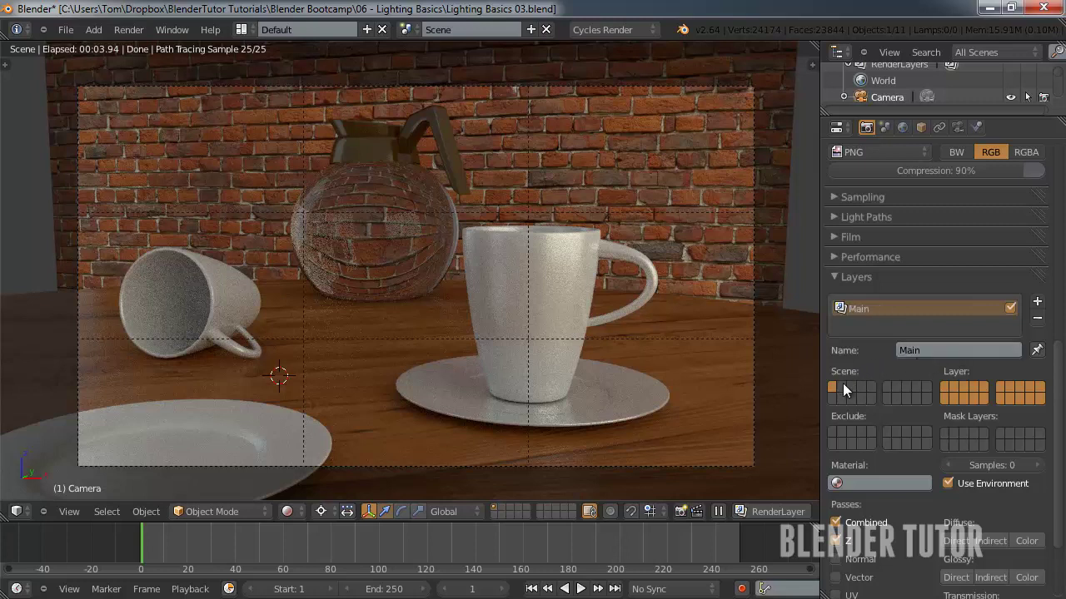
{"action": "left_click", "coordinate": [941, 390]}
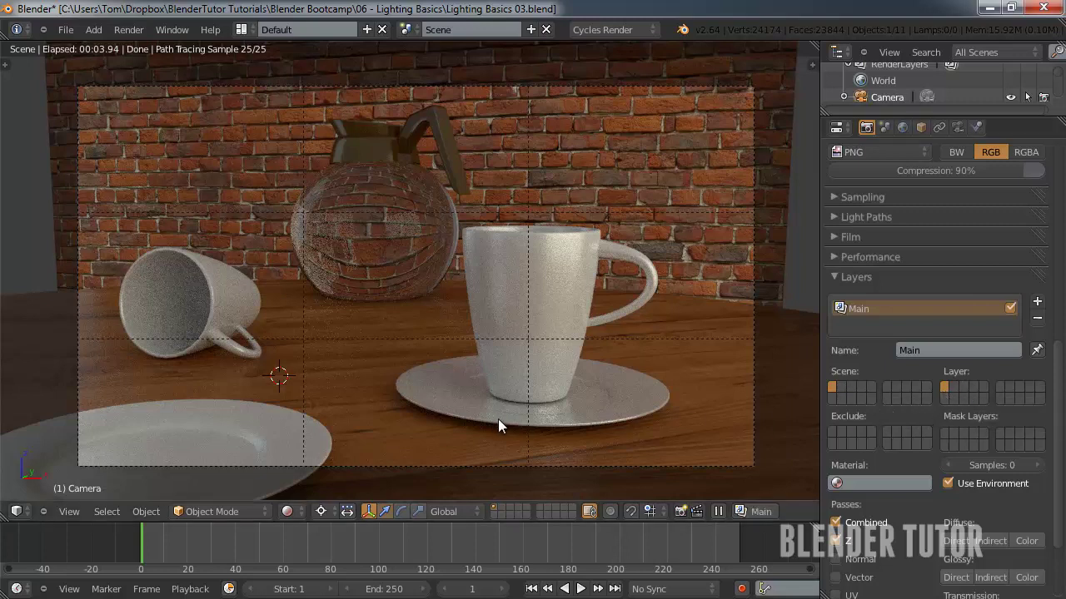
Add a render layer named Plate, assigned to the second layer and masked by the first layer.
{"action": "left_click", "coordinate": [1037, 301]}
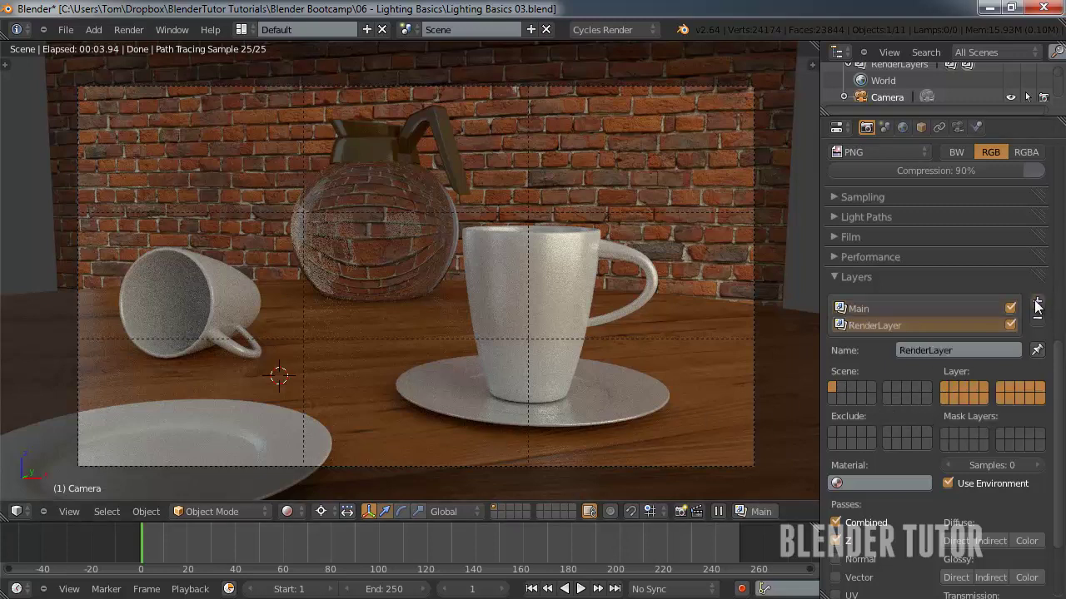
{"action": "left_click", "coordinate": [924, 350]}
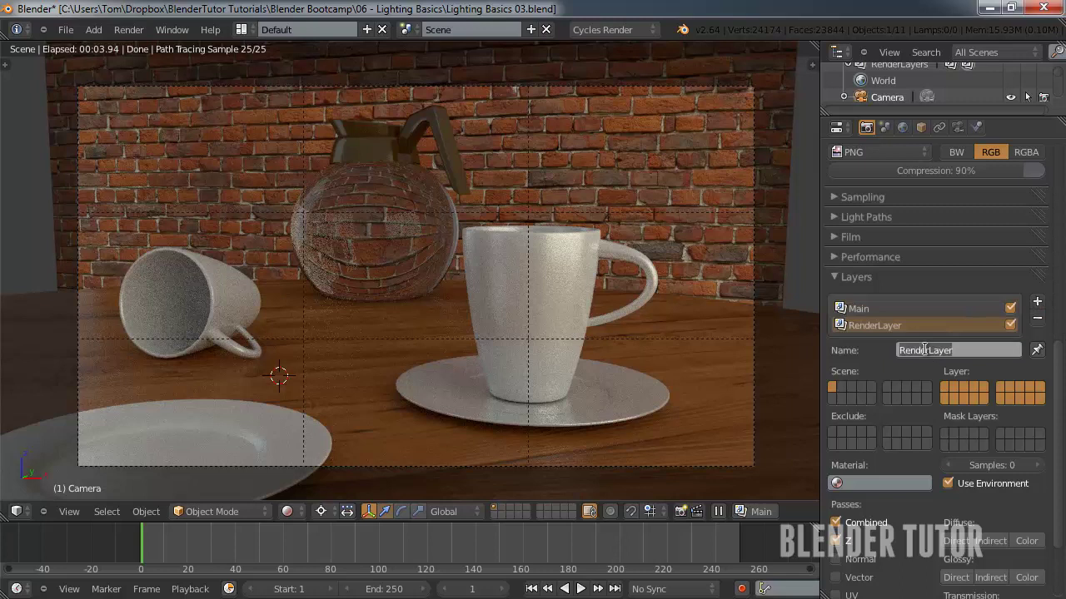
{"action": "type", "text": "Plate"}
{"action": "key", "text": "Return"}
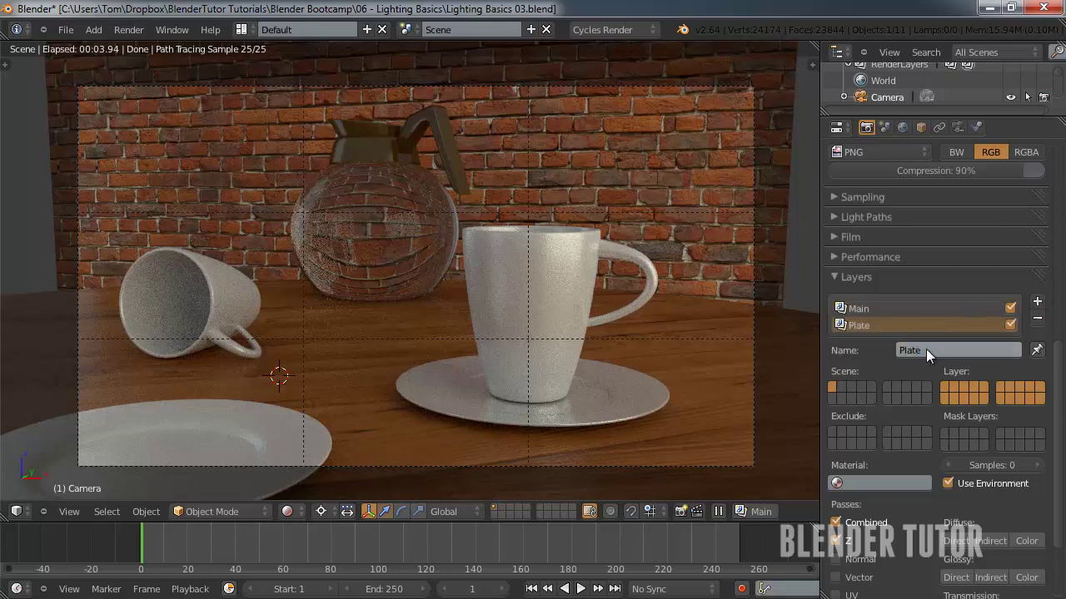
{"action": "left_click", "coordinate": [954, 389]}
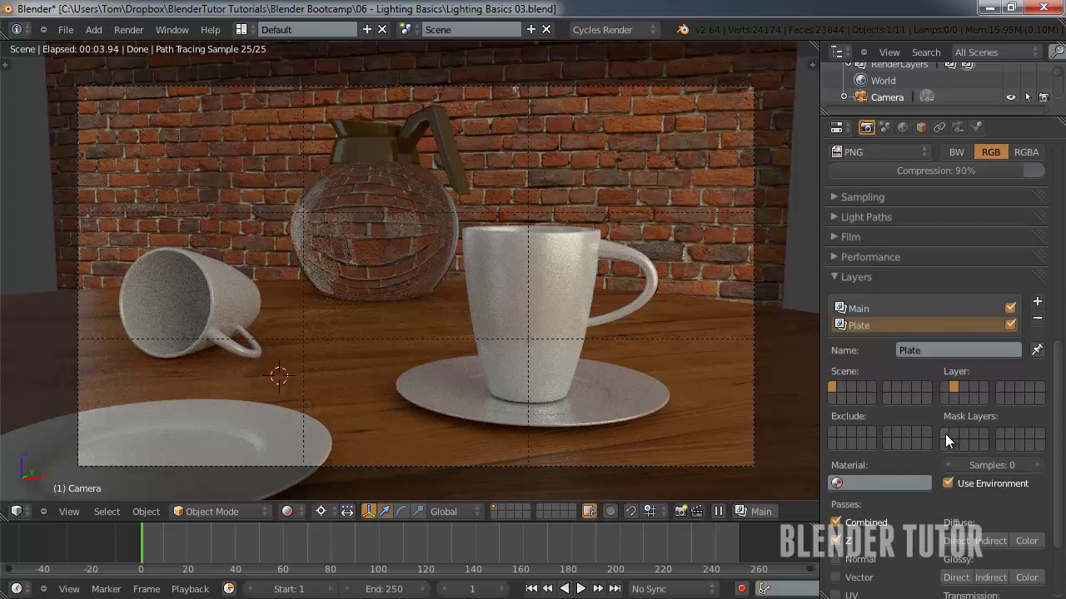
{"action": "left_click", "coordinate": [944, 433]}
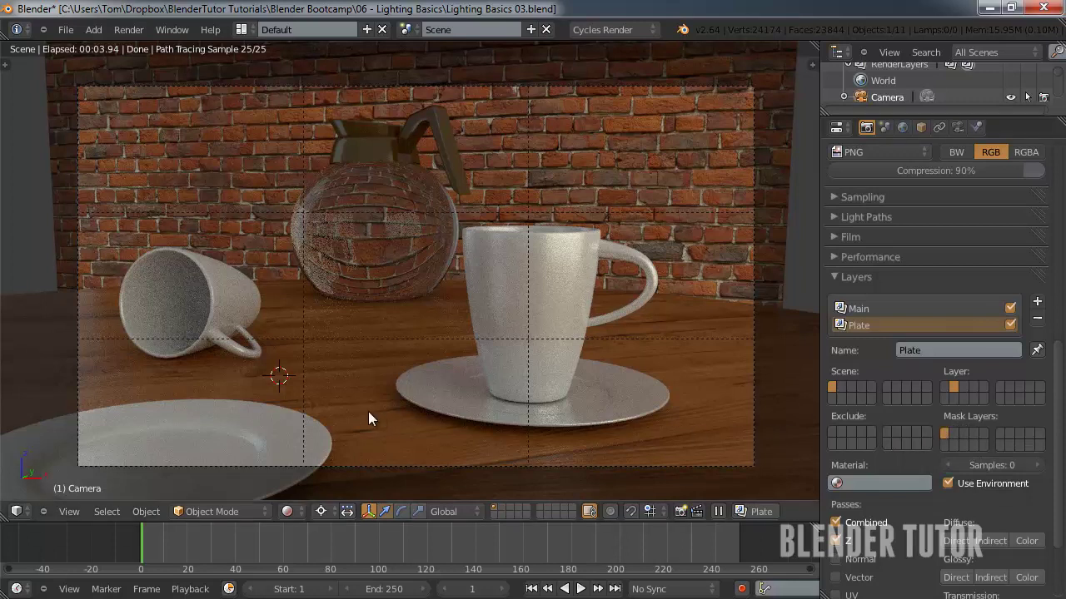
Switch the viewport to Solid shading and select the saucer under the upright cup.
{"action": "left_click", "coordinate": [287, 511]}
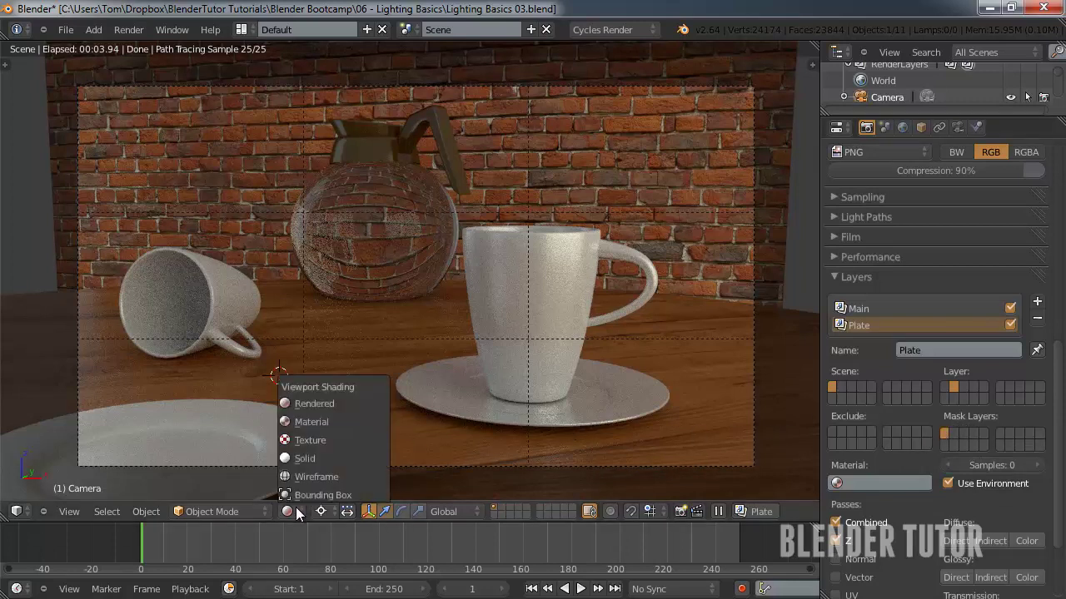
{"action": "left_click", "coordinate": [312, 456]}
{"action": "middle_click_drag", "start_coordinate": [388, 336], "coordinate": [433, 276]}
{"action": "scroll", "coordinate": [432, 286], "scroll_direction": "down", "scroll_amount": 5}
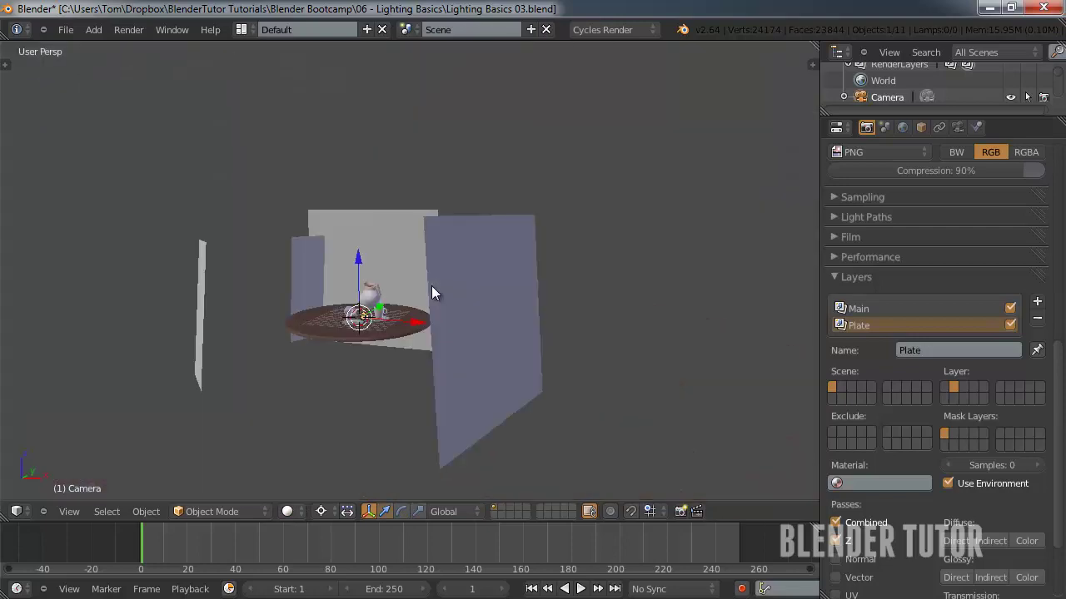
{"action": "scroll", "coordinate": [408, 301], "scroll_direction": "up", "scroll_amount": 6}
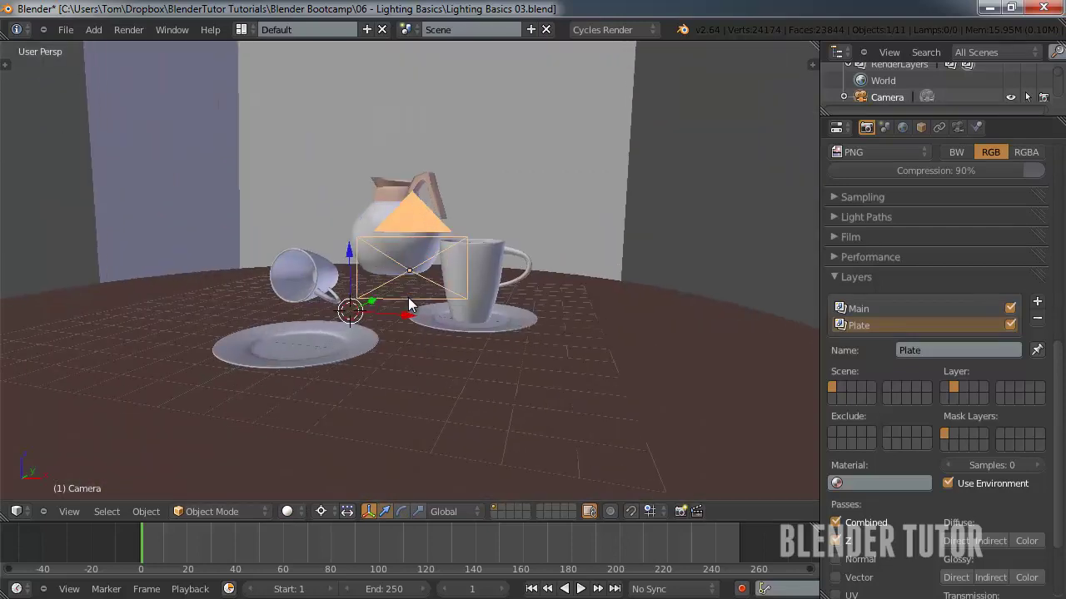
{"action": "right_click", "coordinate": [498, 292]}
{"action": "right_click", "coordinate": [563, 304]}
{"action": "key", "text": "KP_Decimal"}
{"action": "scroll", "coordinate": [563, 305], "scroll_direction": "down", "scroll_amount": 4}
{"action": "middle_click_drag", "start_coordinate": [562, 305], "coordinate": [406, 275]}
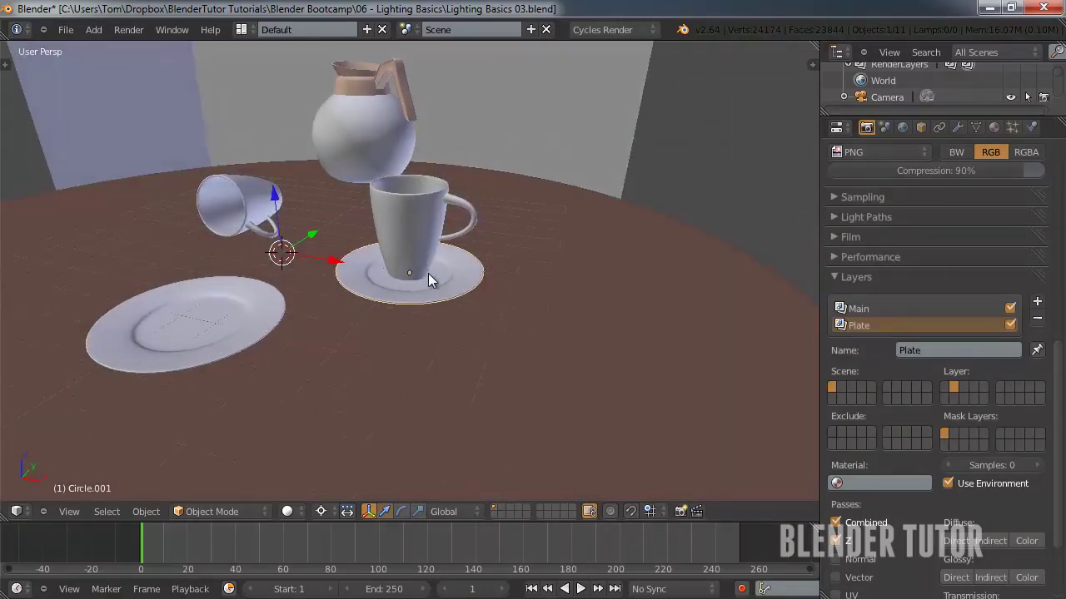
Move the saucer under the upright cup to the third scene layer.
{"action": "key", "text": "g"}
{"action": "right_click", "coordinate": [430, 232]}
{"action": "key", "text": "m"}
{"action": "key", "text": "3"}
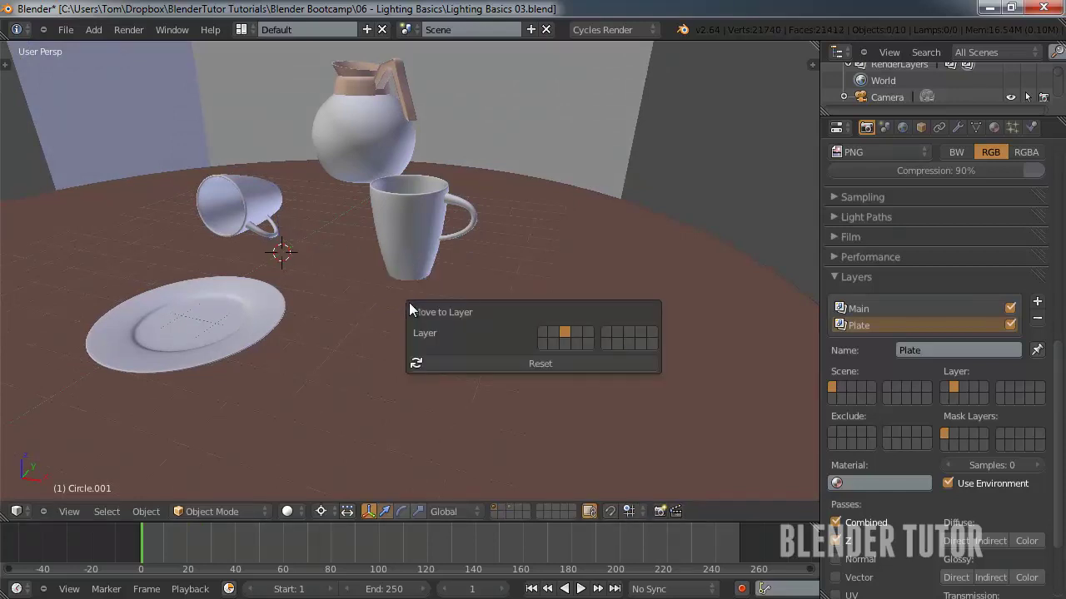
Show the third scene layer and move the saucer from it to the second layer.
{"action": "left_click", "coordinate": [509, 507]}
{"action": "key", "text": "m"}
{"action": "key", "text": "2"}
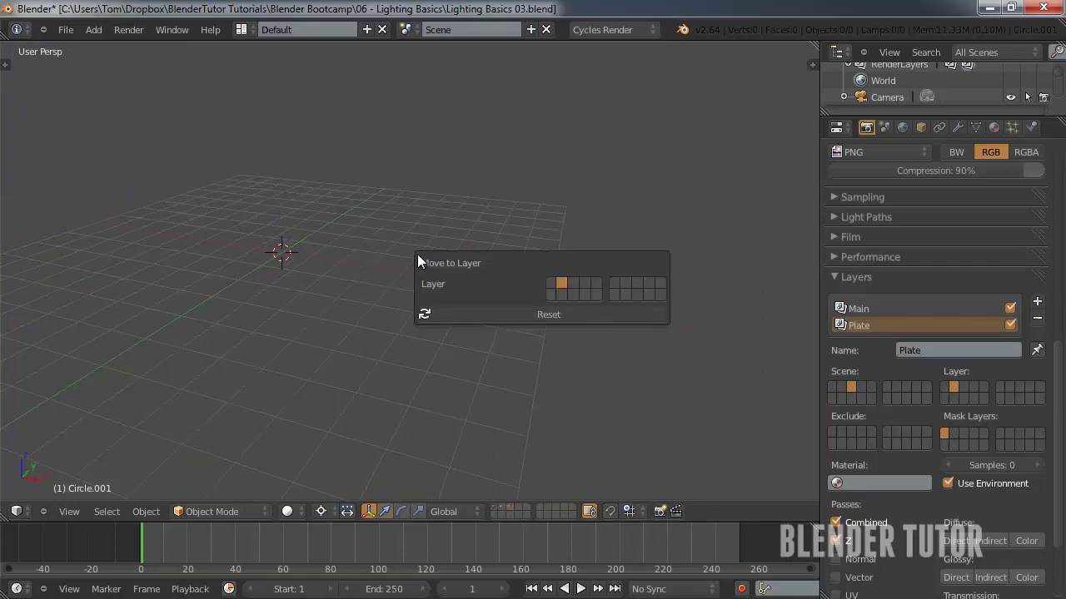
View the first and second scene layers separately to compare their contents, looking through the camera.
{"action": "key", "text": "2"}
{"action": "key", "text": "1"}
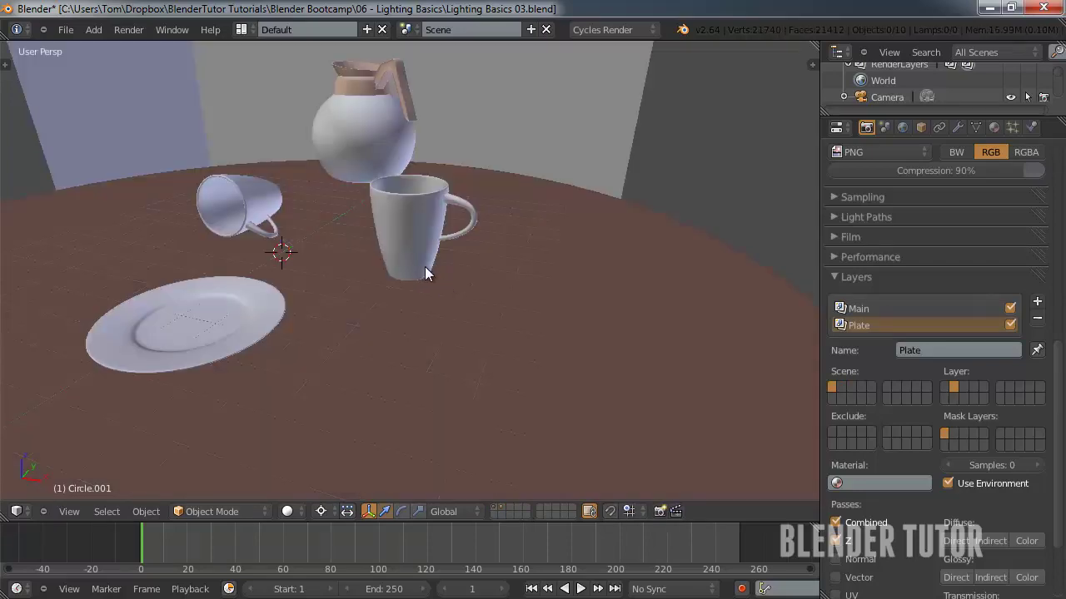
{"action": "middle_click_drag", "start_coordinate": [429, 267], "coordinate": [441, 292]}
{"action": "key", "text": "2"}
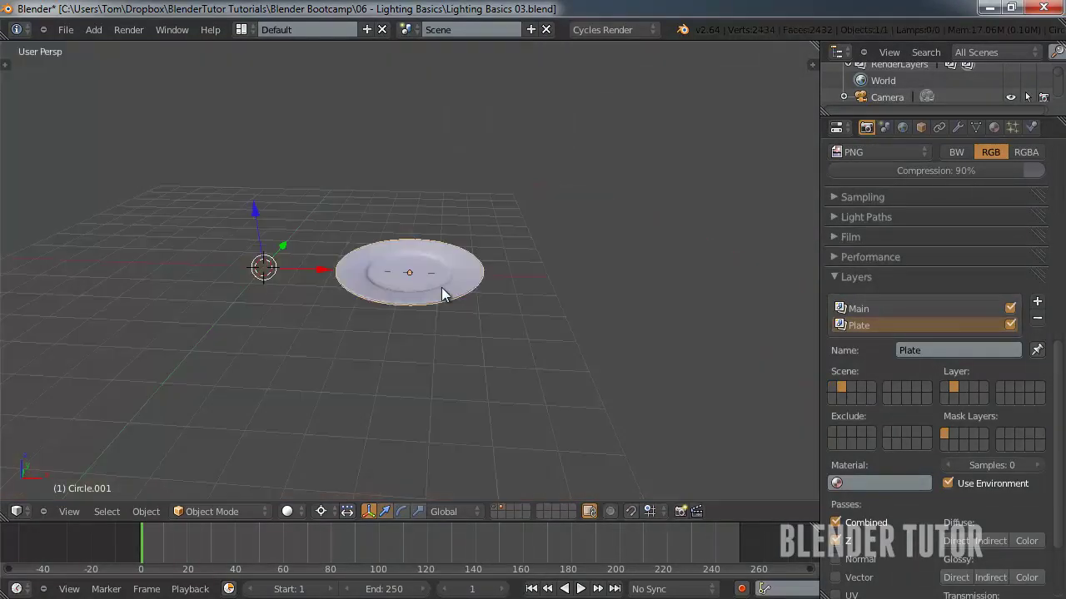
{"action": "key", "text": "KP_0"}
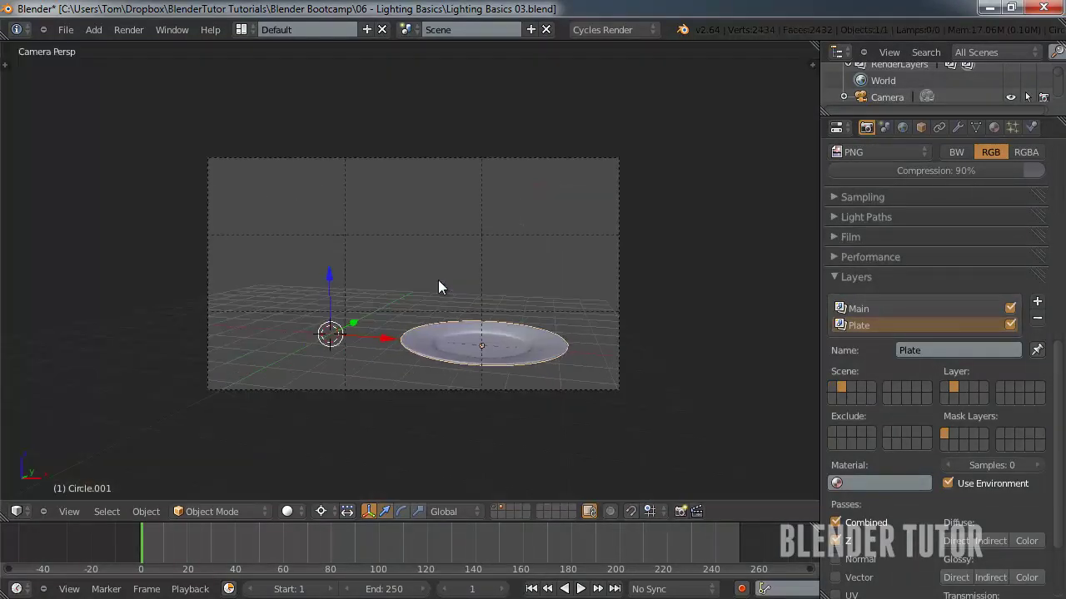
{"action": "key", "text": "1"}
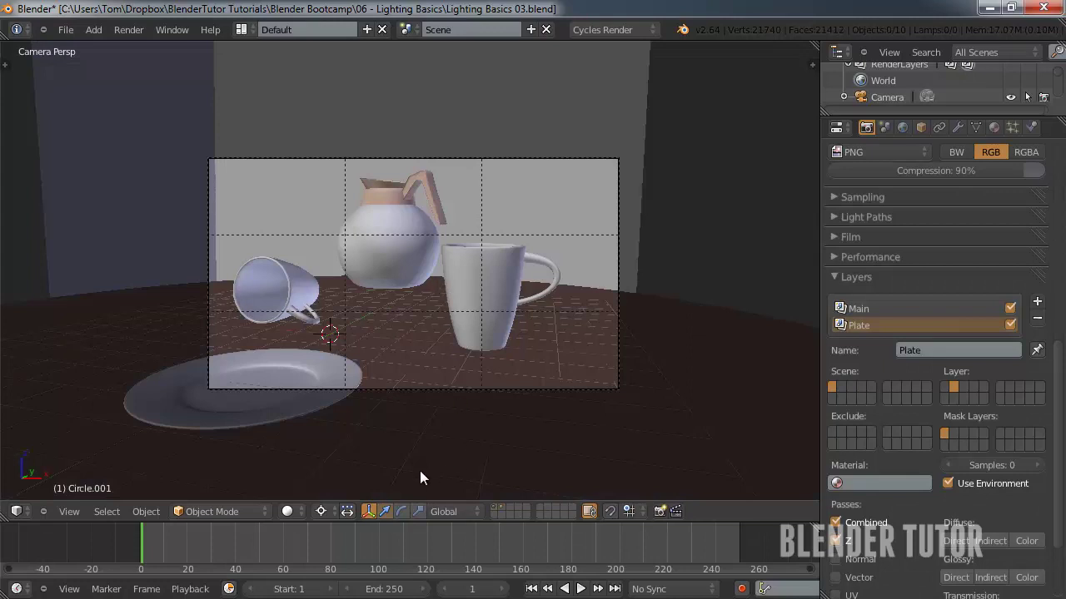
Show the first and second scene layers together in the camera view.
{"action": "left_click", "coordinate": [501, 507], "text": "shift"}
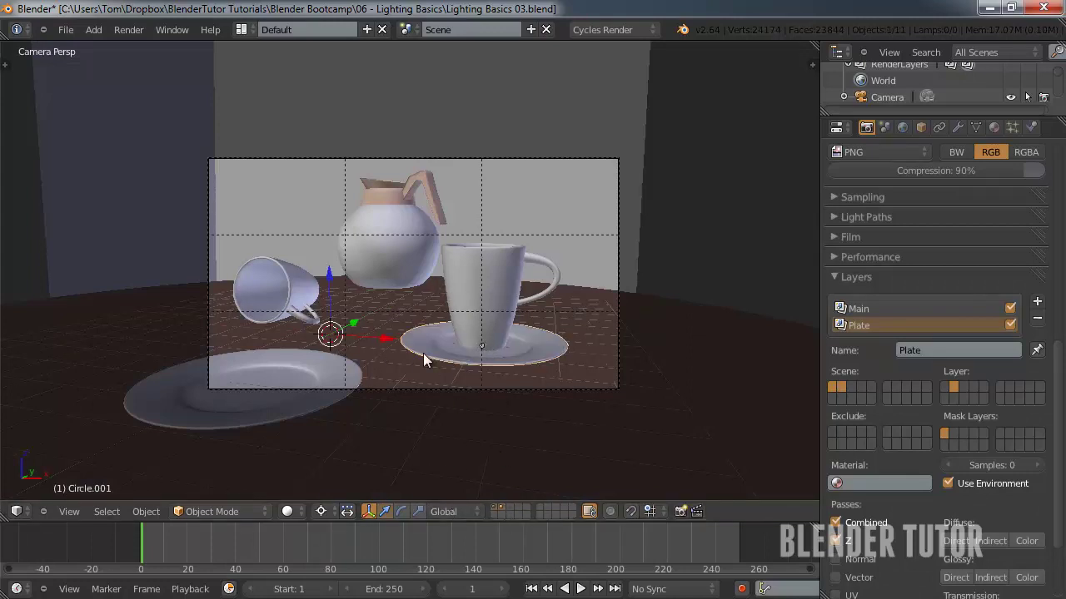
{"action": "scroll", "coordinate": [426, 353], "scroll_direction": "up", "scroll_amount": 1}
{"action": "scroll", "coordinate": [430, 354], "scroll_direction": "down", "scroll_amount": 1}
{"action": "scroll", "coordinate": [458, 359], "scroll_direction": "up", "scroll_amount": 1}
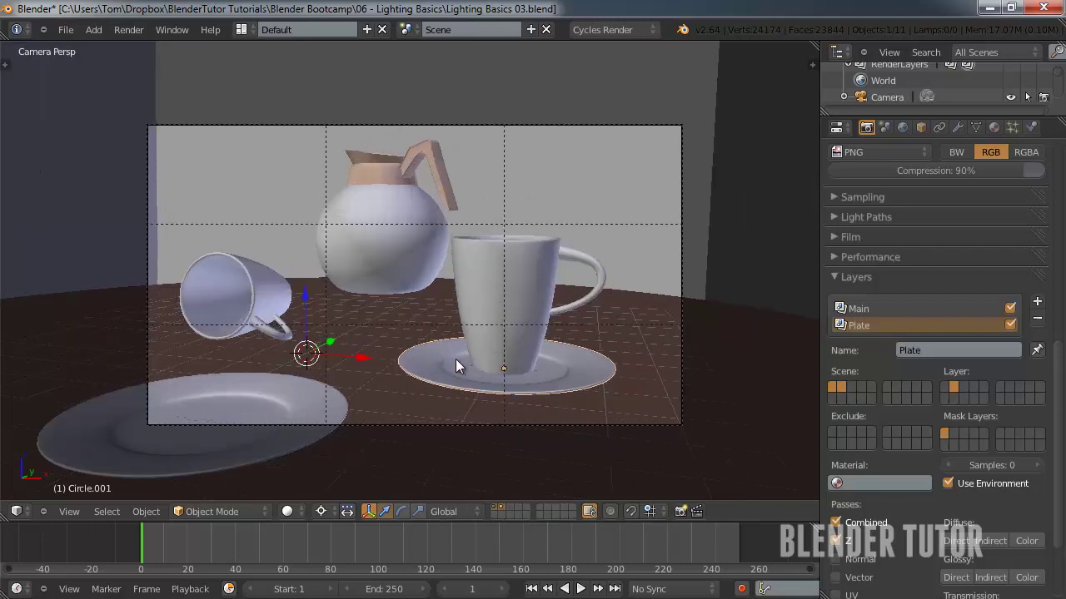
{"action": "middle_click_drag", "start_coordinate": [453, 358], "coordinate": [431, 333], "text": "shift"}
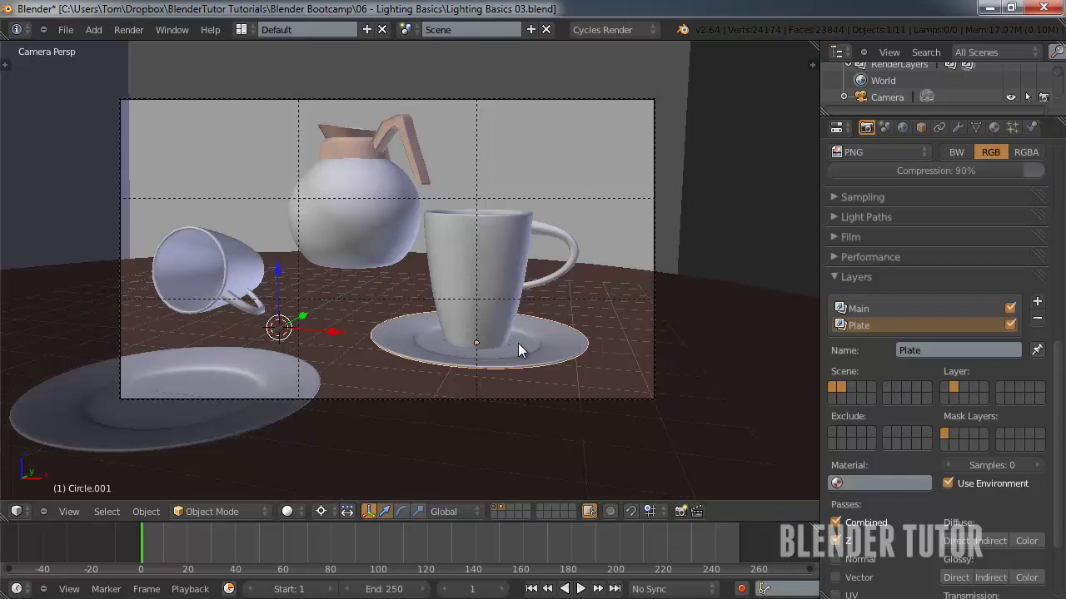
Disable the Plate render layer and make the Main render layer active.
{"action": "left_click", "coordinate": [858, 309]}
{"action": "left_click", "coordinate": [860, 326]}
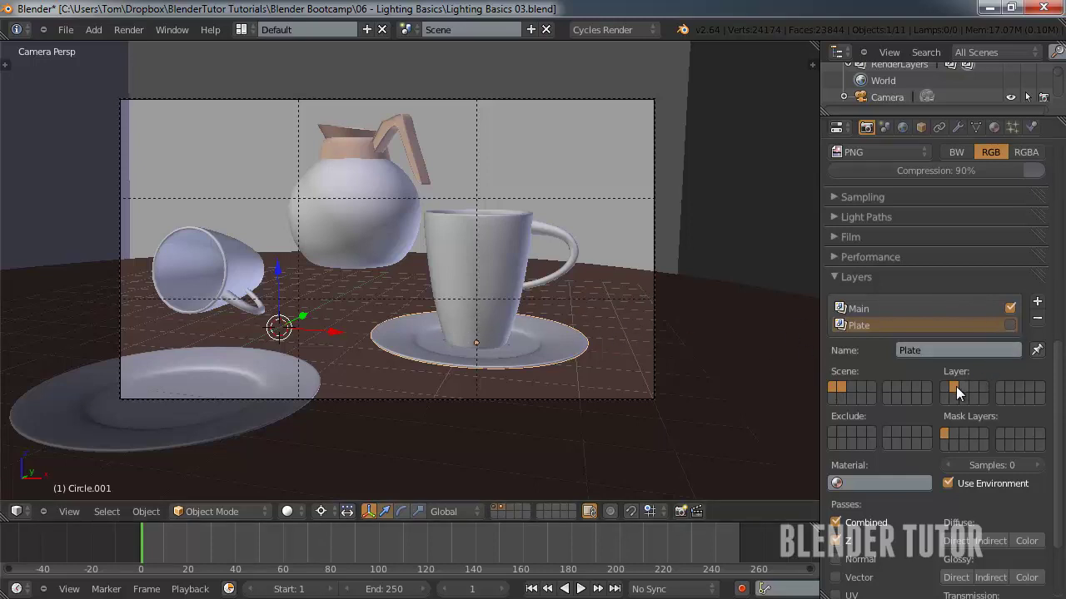
{"action": "left_click", "coordinate": [874, 309]}
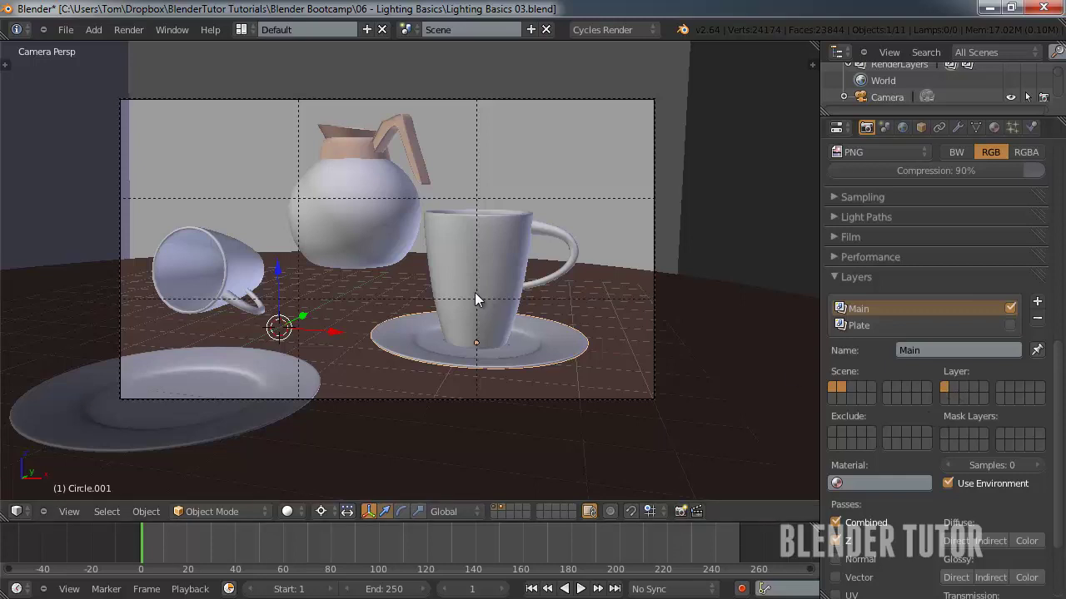
Move the selected saucer from the second scene layer to the first and show only the first layer.
{"action": "key", "text": "2"}
{"action": "key", "text": "m"}
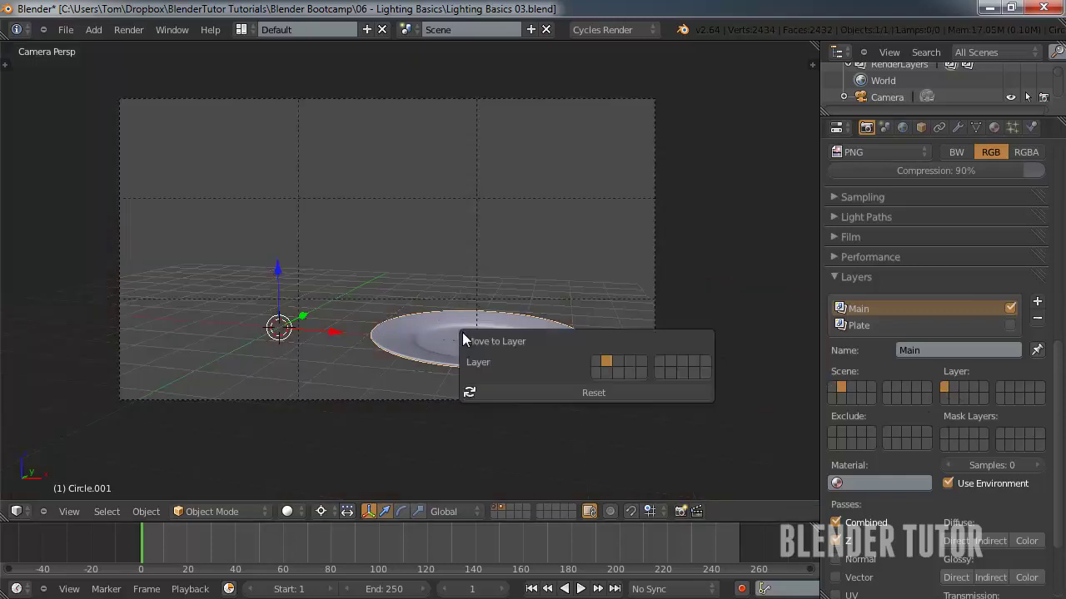
{"action": "key", "text": "1"}
{"action": "key", "text": "1"}
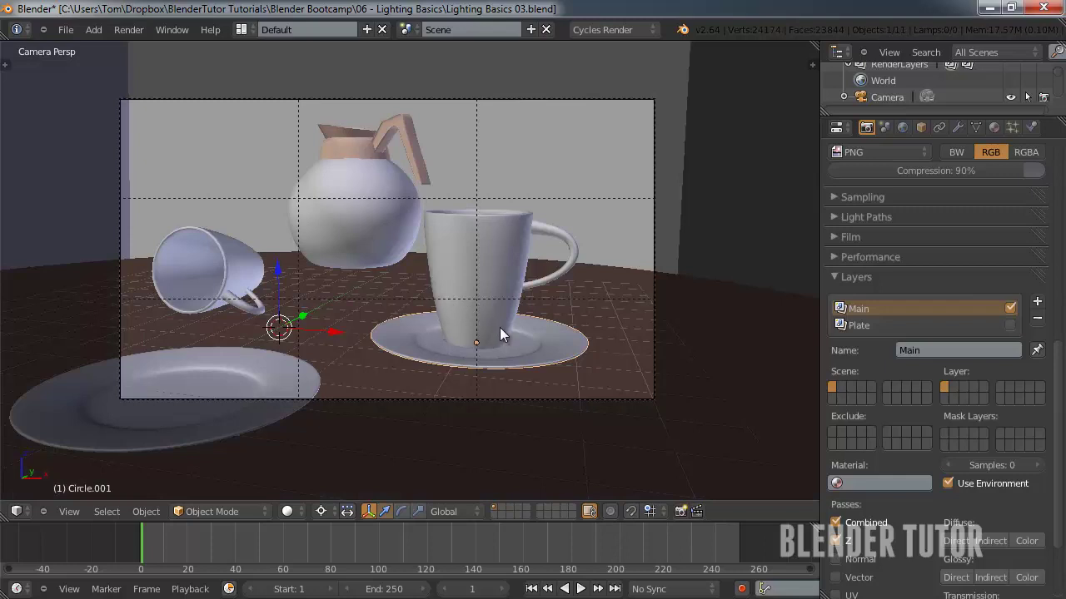
{"action": "middle_click_drag", "start_coordinate": [497, 274], "coordinate": [513, 292], "text": "shift"}
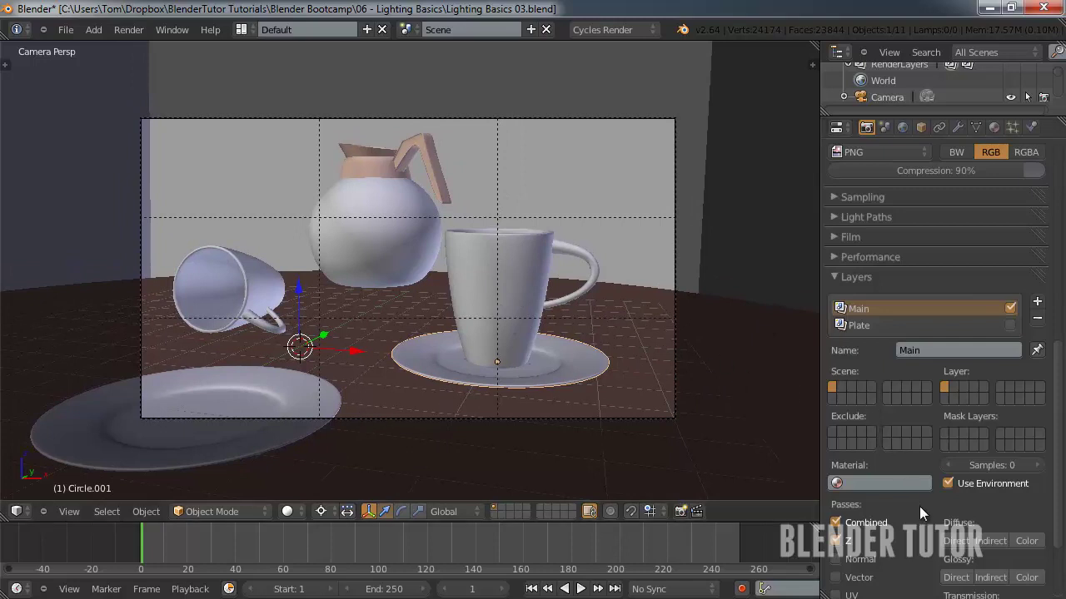
Collapse the render layer settings and review the Performance settings for threads and tiles.
{"action": "scroll", "coordinate": [919, 506], "scroll_direction": "down", "scroll_amount": 5}
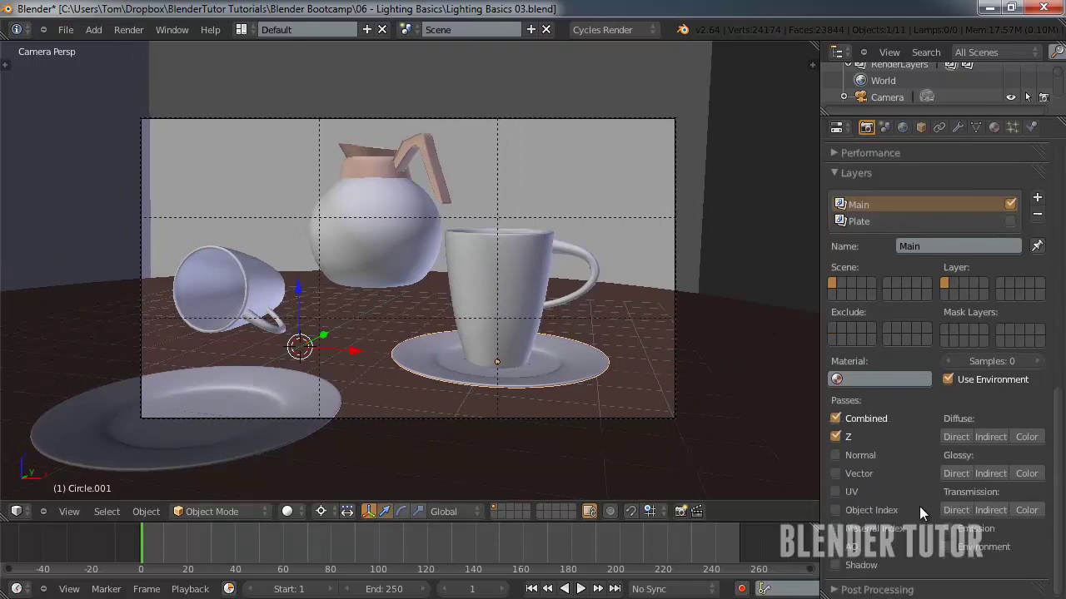
{"action": "left_click", "coordinate": [831, 175]}
{"action": "scroll", "coordinate": [843, 235], "scroll_direction": "up", "scroll_amount": 6}
{"action": "left_click", "coordinate": [835, 286]}
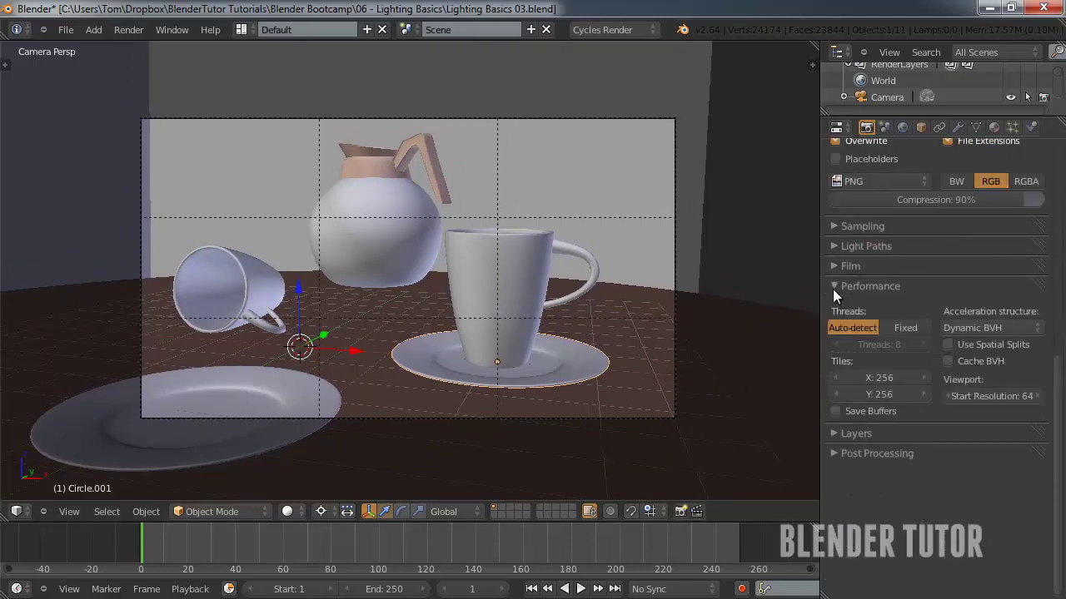
{"action": "left_click", "coordinate": [835, 287]}
{"action": "scroll", "coordinate": [847, 316], "scroll_direction": "up", "scroll_amount": 10}
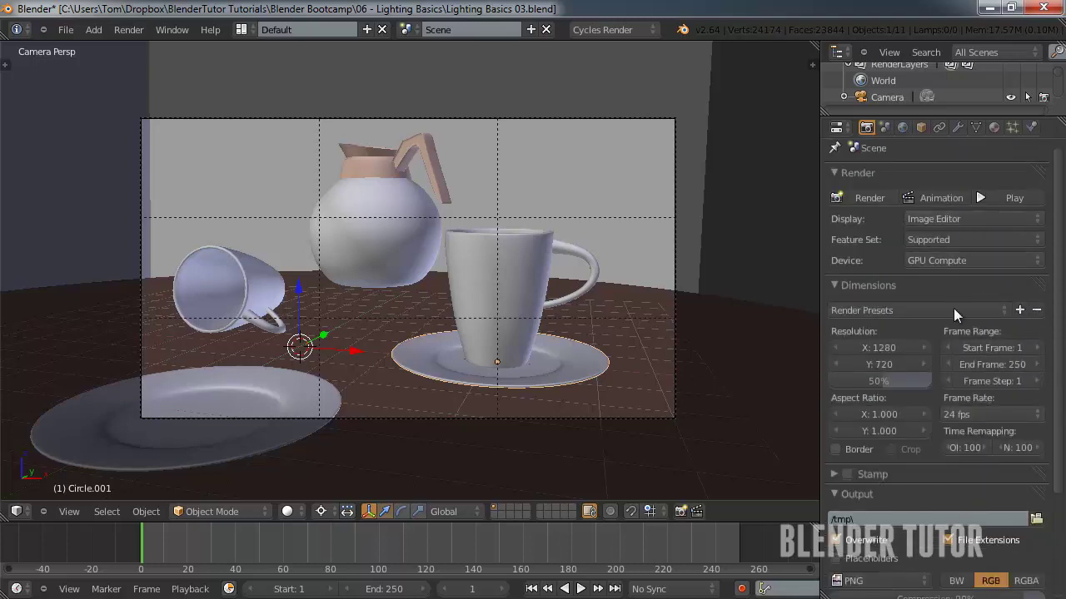
Collapse the Output settings and review the render and preview sample settings.
{"action": "scroll", "coordinate": [878, 371], "scroll_direction": "down", "scroll_amount": 4}
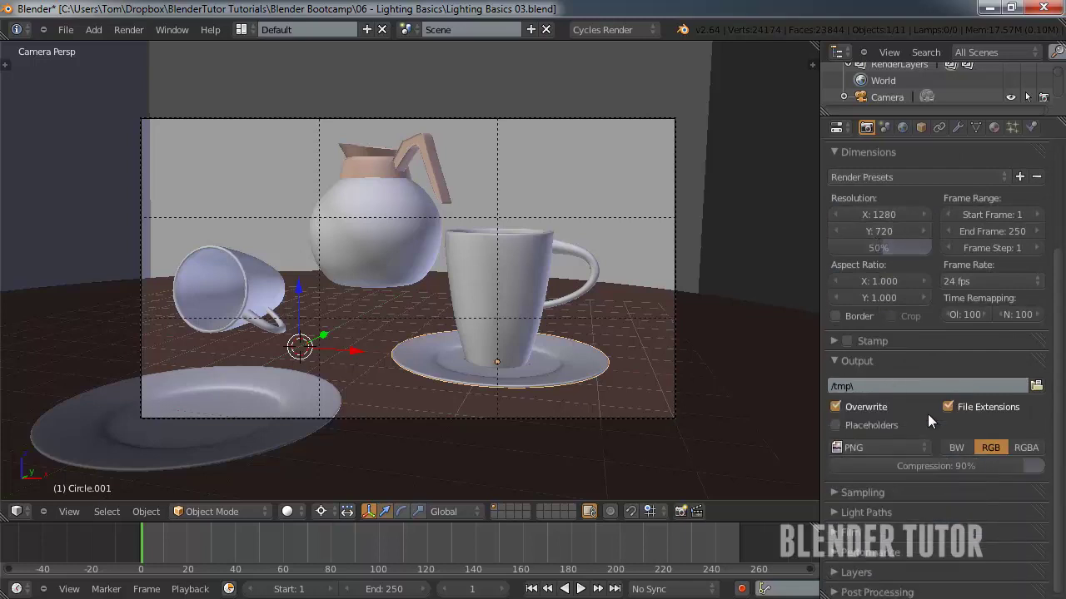
{"action": "scroll", "coordinate": [860, 367], "scroll_direction": "up", "scroll_amount": 1}
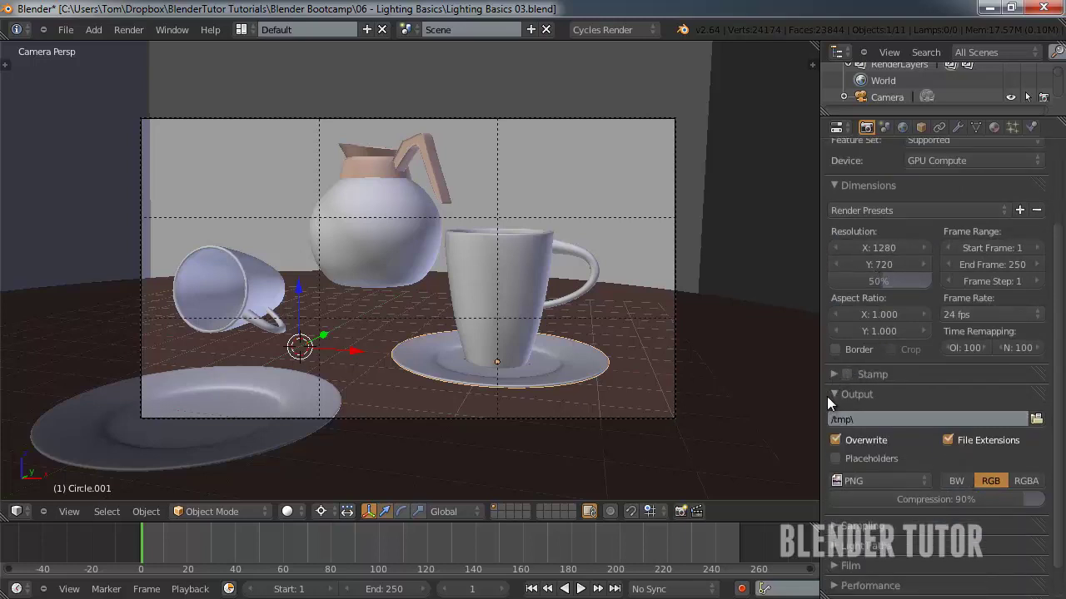
{"action": "left_click", "coordinate": [829, 395]}
{"action": "left_click", "coordinate": [833, 414]}
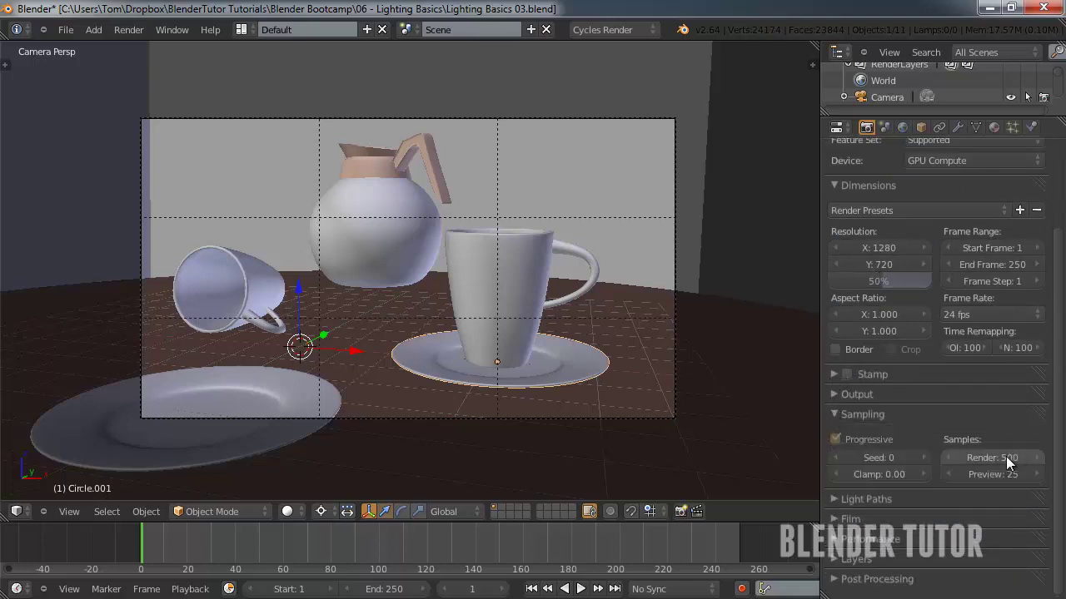
{"action": "left_click", "coordinate": [834, 412]}
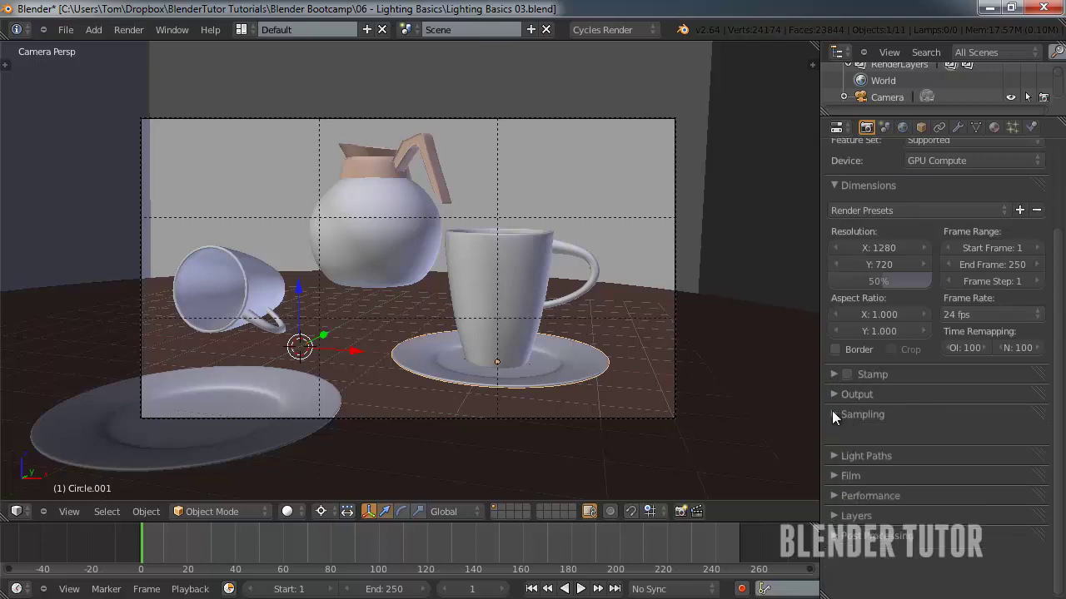
Render a still image of the coffee cup scene.
{"action": "scroll", "coordinate": [706, 316], "scroll_direction": "up", "scroll_amount": 2}
{"action": "scroll", "coordinate": [911, 350], "scroll_direction": "up", "scroll_amount": 3}
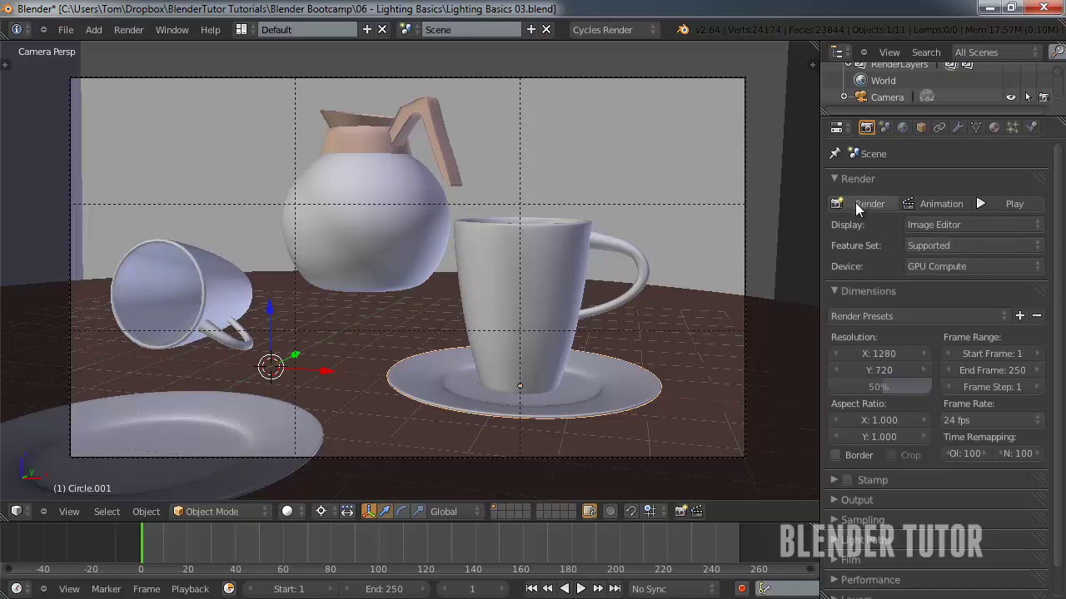
{"action": "left_click", "coordinate": [125, 28]}
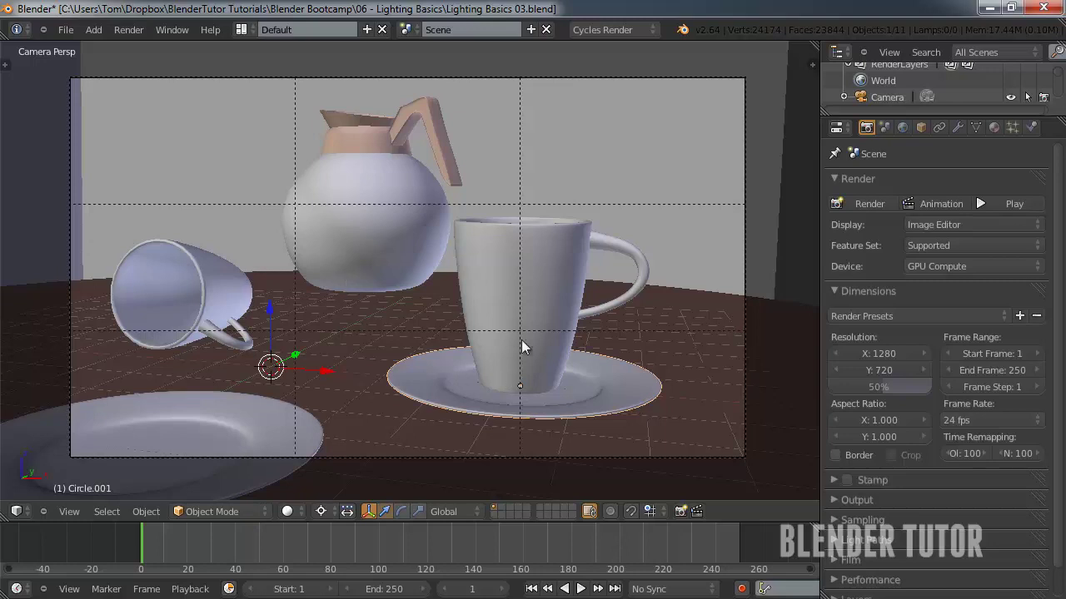
{"action": "left_click", "coordinate": [870, 204]}
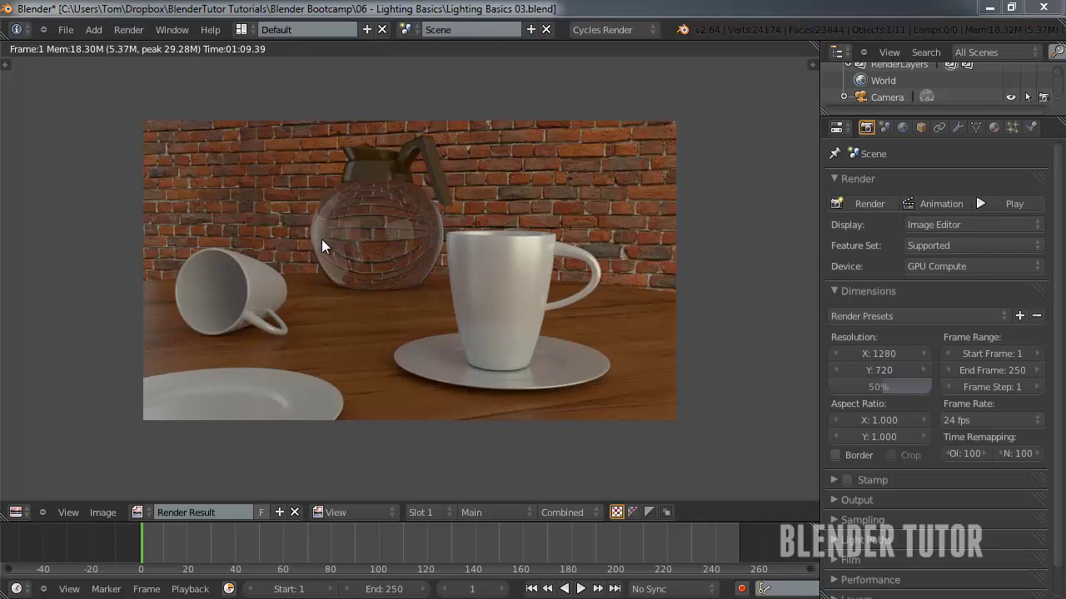
Examine the finished render of the cups, saucer and coffee pot up close and as a whole.
{"action": "middle_click_drag", "start_coordinate": [463, 318], "coordinate": [330, 271]}
{"action": "scroll", "coordinate": [344, 290], "scroll_direction": "up", "scroll_amount": 2}
{"action": "scroll", "coordinate": [343, 290], "scroll_direction": "down", "scroll_amount": 2}
{"action": "scroll", "coordinate": [344, 290], "scroll_direction": "up", "scroll_amount": 1}
{"action": "scroll", "coordinate": [345, 291], "scroll_direction": "down", "scroll_amount": 1}
{"action": "scroll", "coordinate": [345, 290], "scroll_direction": "down", "scroll_amount": 1}
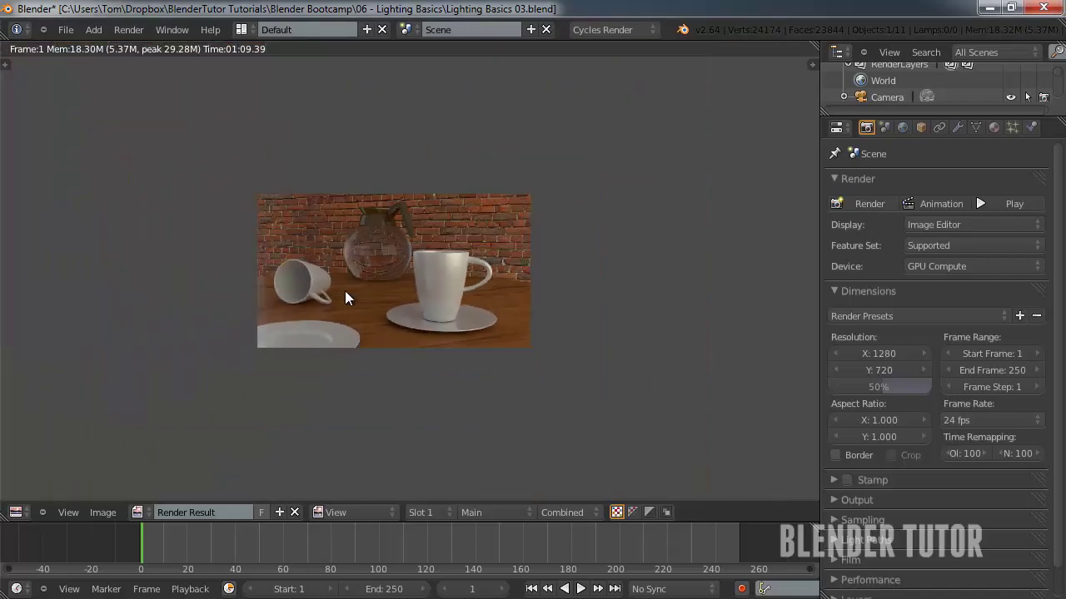
{"action": "scroll", "coordinate": [345, 291], "scroll_direction": "up", "scroll_amount": 3}
{"action": "scroll", "coordinate": [344, 290], "scroll_direction": "down", "scroll_amount": 2}
{"action": "middle_click_drag", "start_coordinate": [345, 290], "coordinate": [357, 302]}
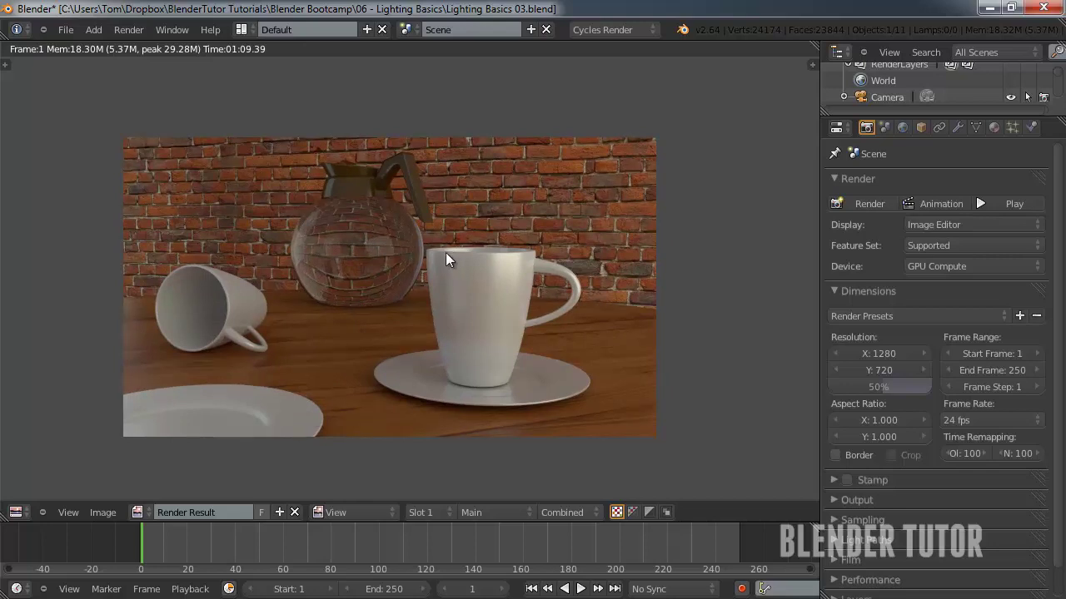
{"action": "middle_click_drag", "start_coordinate": [387, 291], "coordinate": [387, 279]}
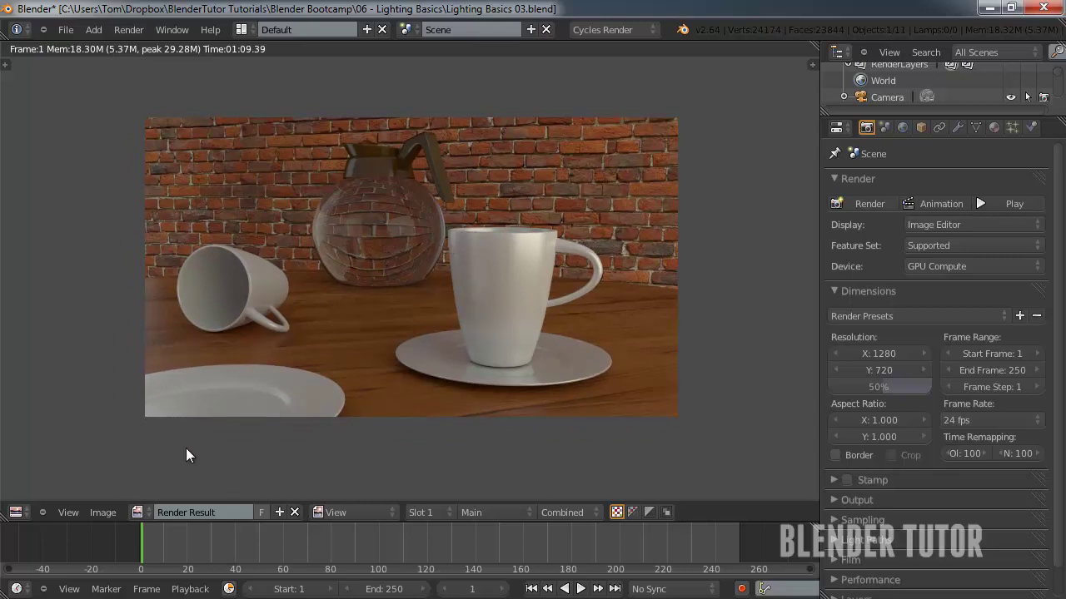
Start saving the render as an image and browse to the "07 - Rendering Basics" folder in Blender Bootcamp.
{"action": "left_click", "coordinate": [98, 512]}
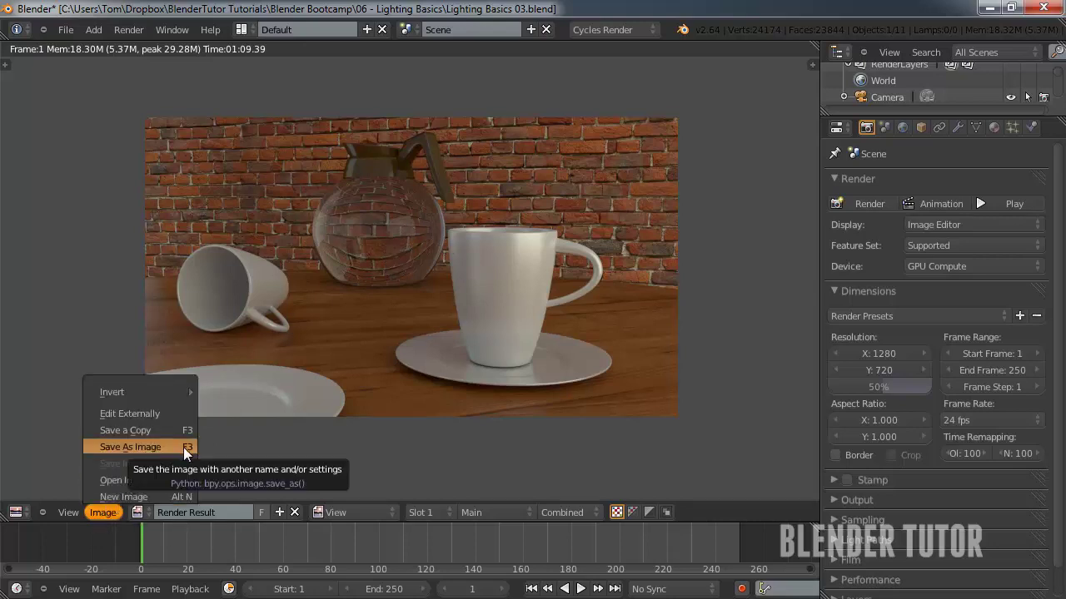
{"action": "left_click", "coordinate": [156, 448]}
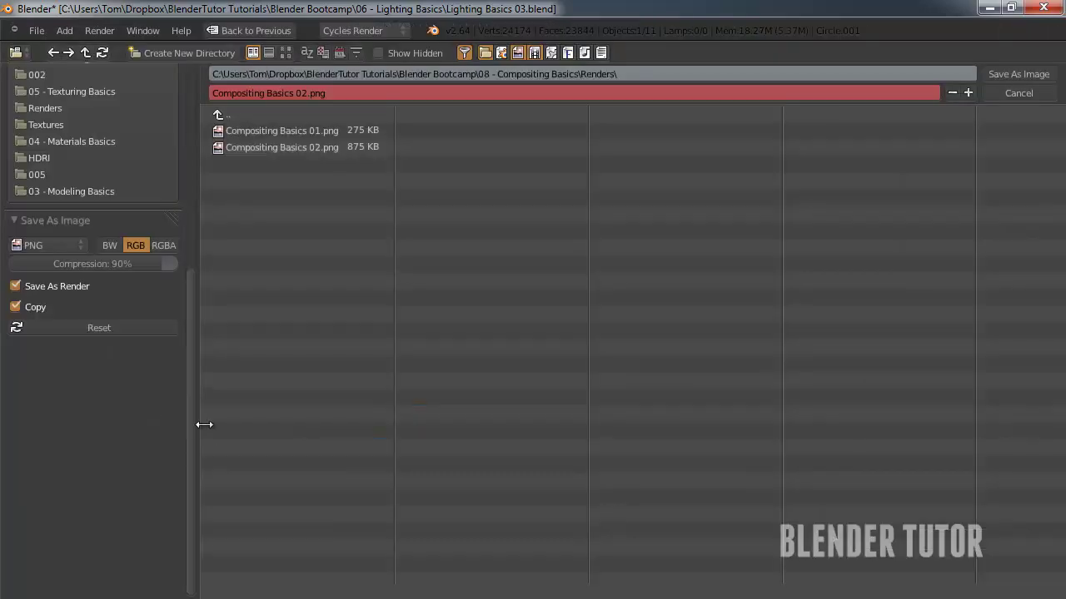
{"action": "left_click", "coordinate": [248, 115]}
{"action": "left_click", "coordinate": [249, 115]}
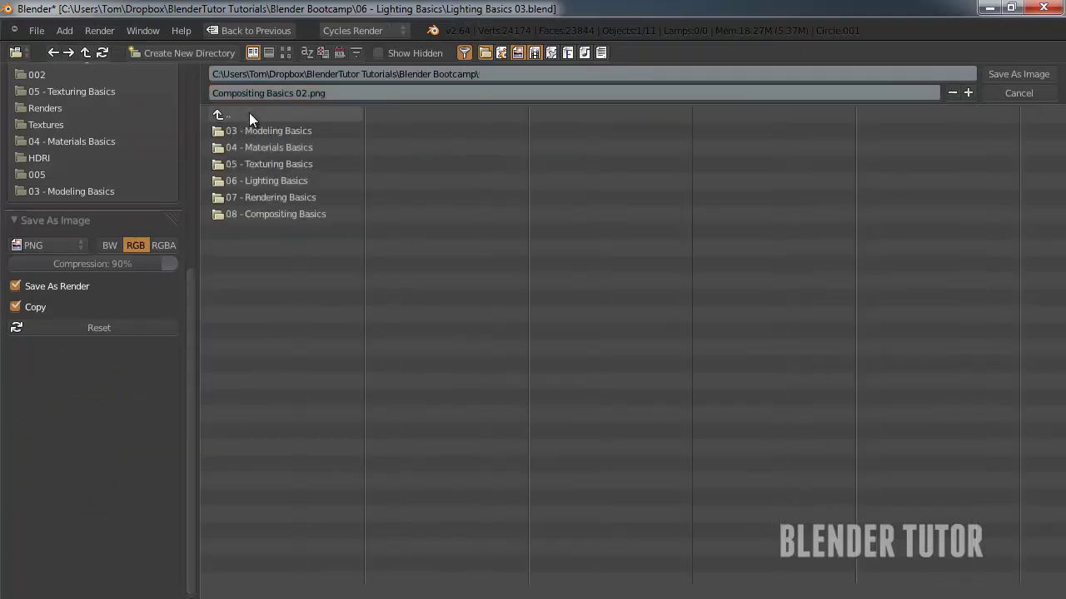
{"action": "left_click", "coordinate": [279, 198]}
Create a folder named "Renders" inside "07 - Rendering Basics" and open it as the save location.
{"action": "left_click", "coordinate": [174, 62]}
{"action": "left_click", "coordinate": [171, 56]}
{"action": "type", "text": "Renders"}
{"action": "key", "text": "Return"}
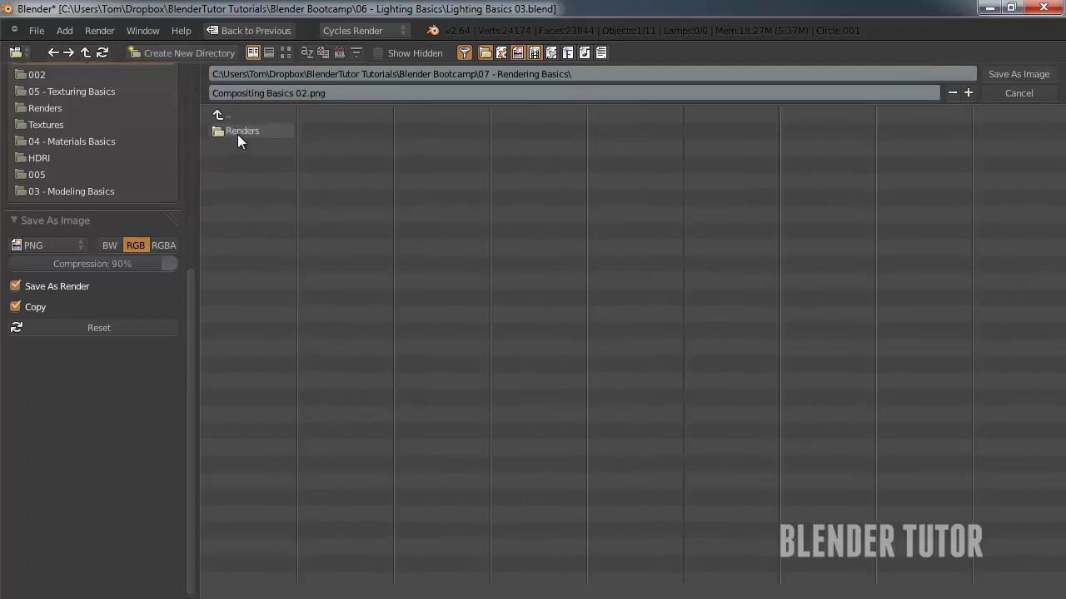
{"action": "left_click", "coordinate": [239, 131]}
Name the image file "Rendering Basics 01.png" and save it.
{"action": "left_click", "coordinate": [259, 92]}
{"action": "left_click", "coordinate": [261, 92]}
{"action": "left_click_drag", "start_coordinate": [266, 92], "coordinate": [170, 92]}
{"action": "key", "text": "BackSpace"}
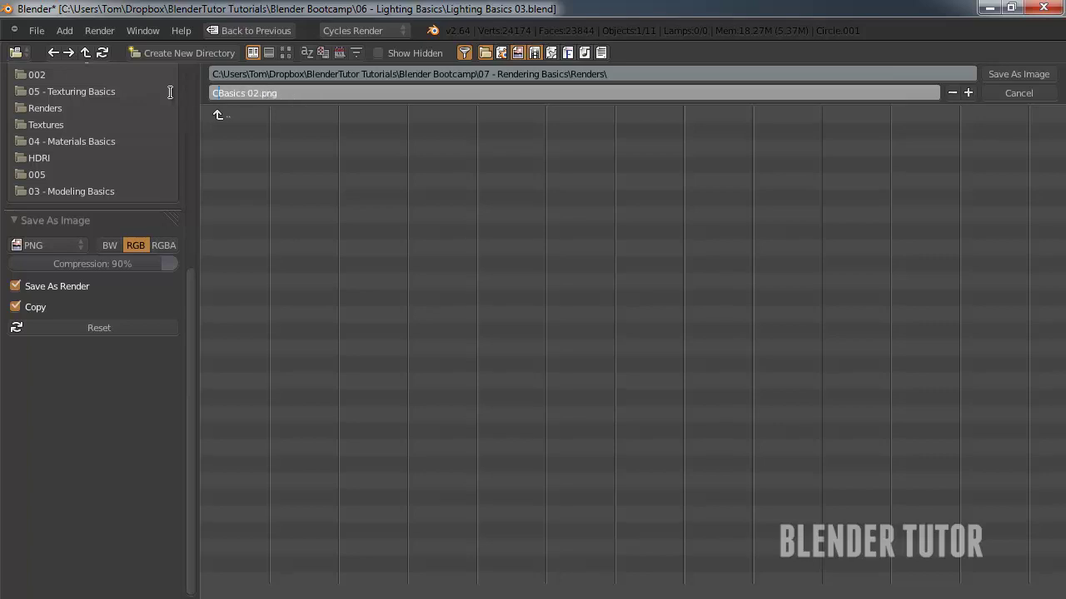
{"action": "type", "text": "Rendering"}
{"action": "left_click", "coordinate": [295, 93]}
{"action": "key", "text": "BackSpace"}
{"action": "type", "text": "1"}
{"action": "key", "text": "Return"}
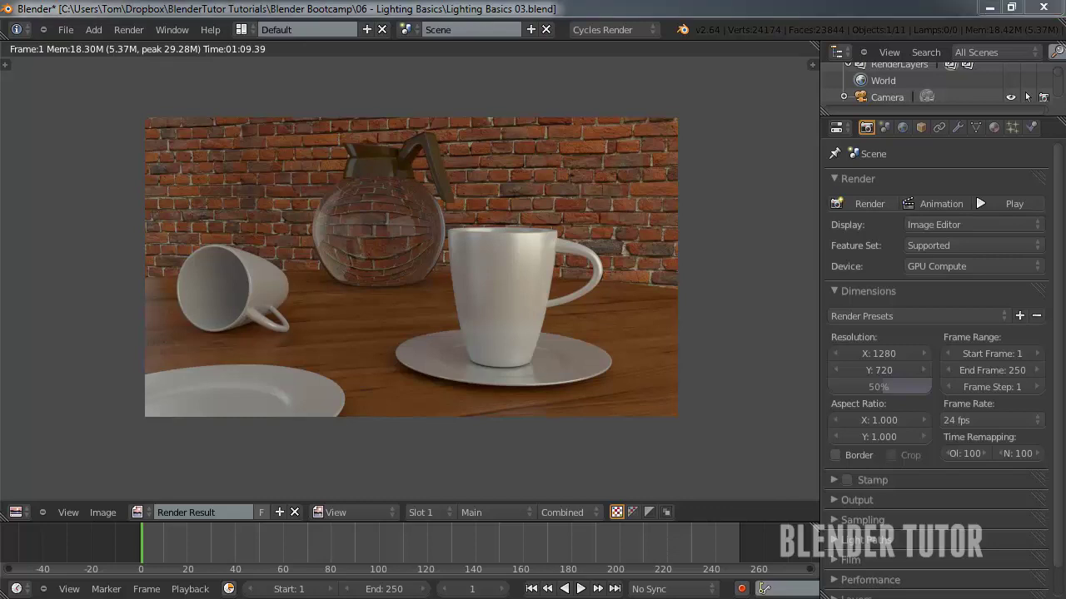
Switch to Windows Explorer, view the saved "Rendering Basics 01" image from the "07 - Rendering Basics" Renders folder, and close the viewer.
{"action": "key", "text": "super+e"}
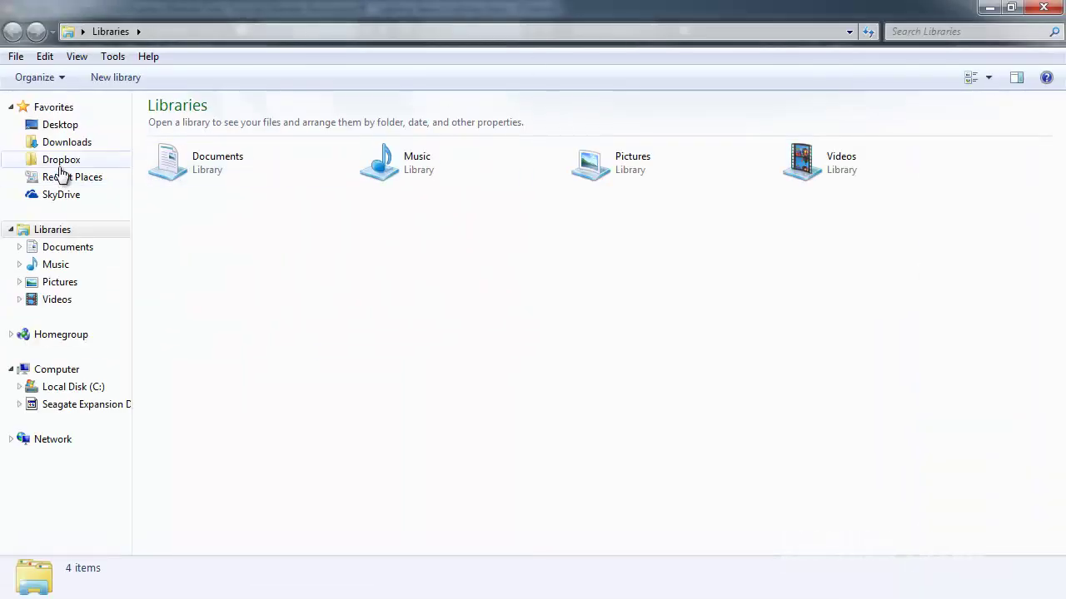
{"action": "left_click", "coordinate": [59, 163]}
{"action": "double_click", "coordinate": [227, 213]}
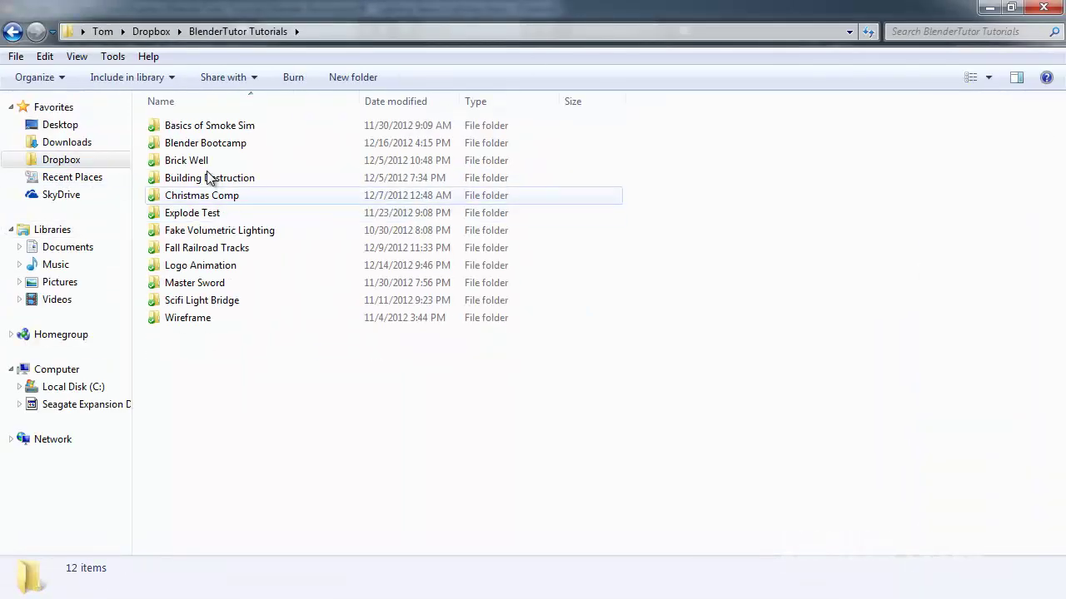
{"action": "double_click", "coordinate": [200, 143]}
{"action": "double_click", "coordinate": [215, 196]}
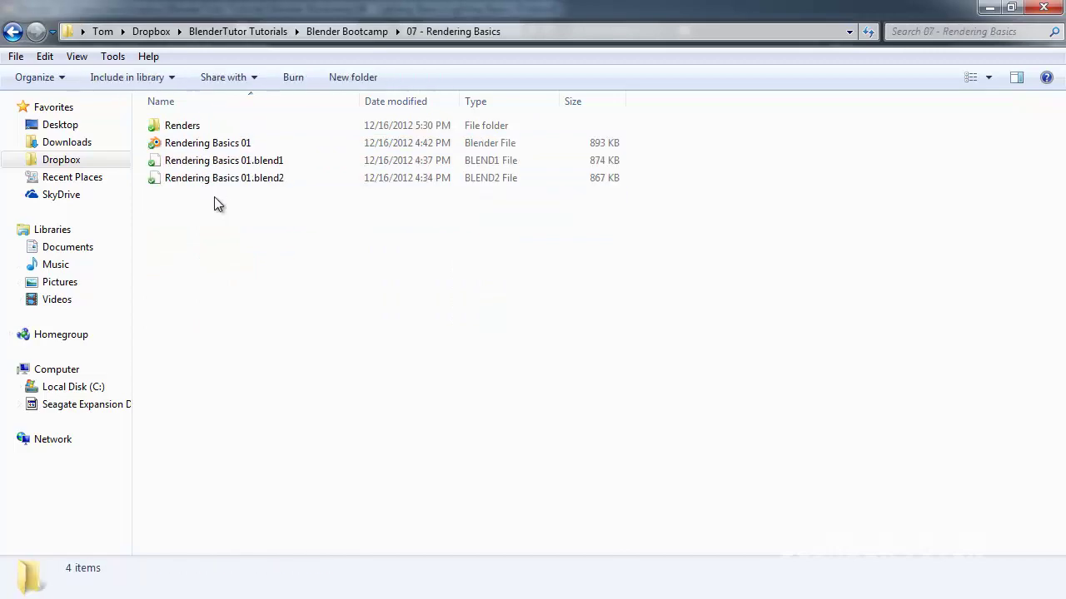
{"action": "double_click", "coordinate": [187, 127]}
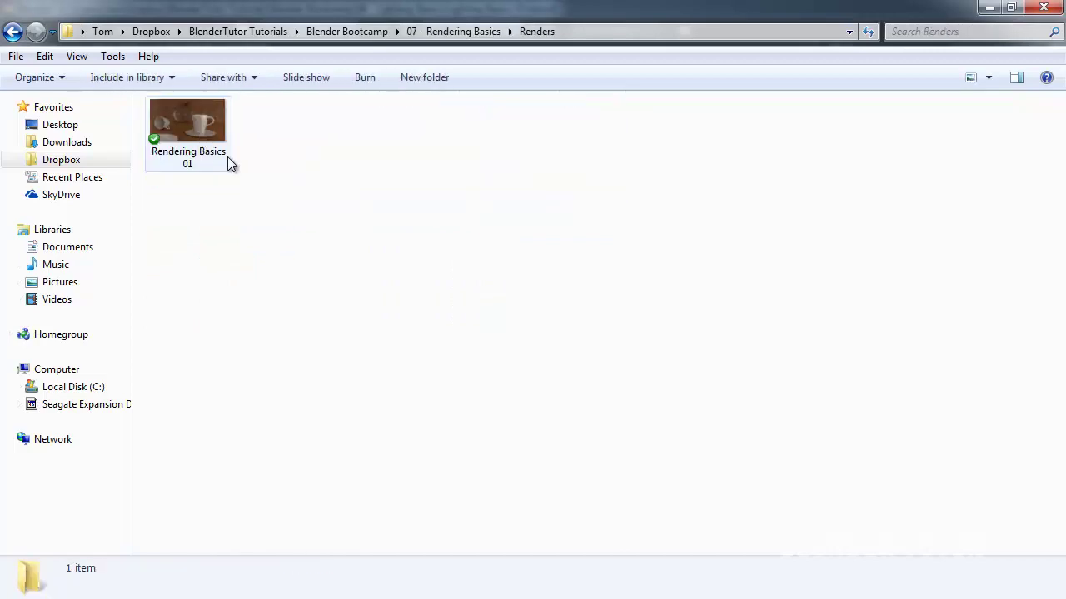
{"action": "double_click", "coordinate": [187, 124]}
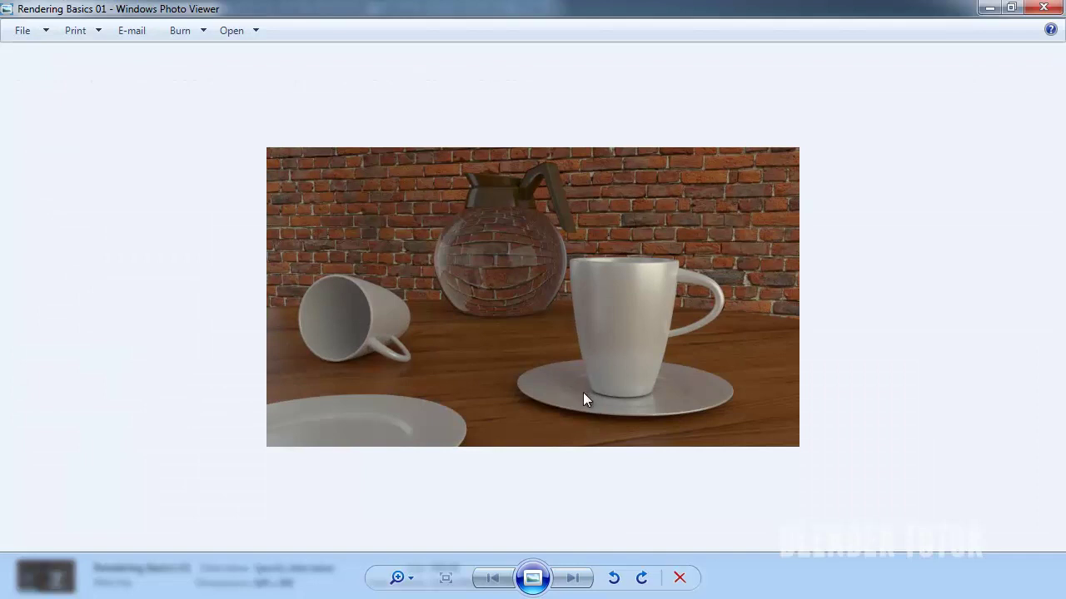
{"action": "left_click", "coordinate": [1051, 8]}
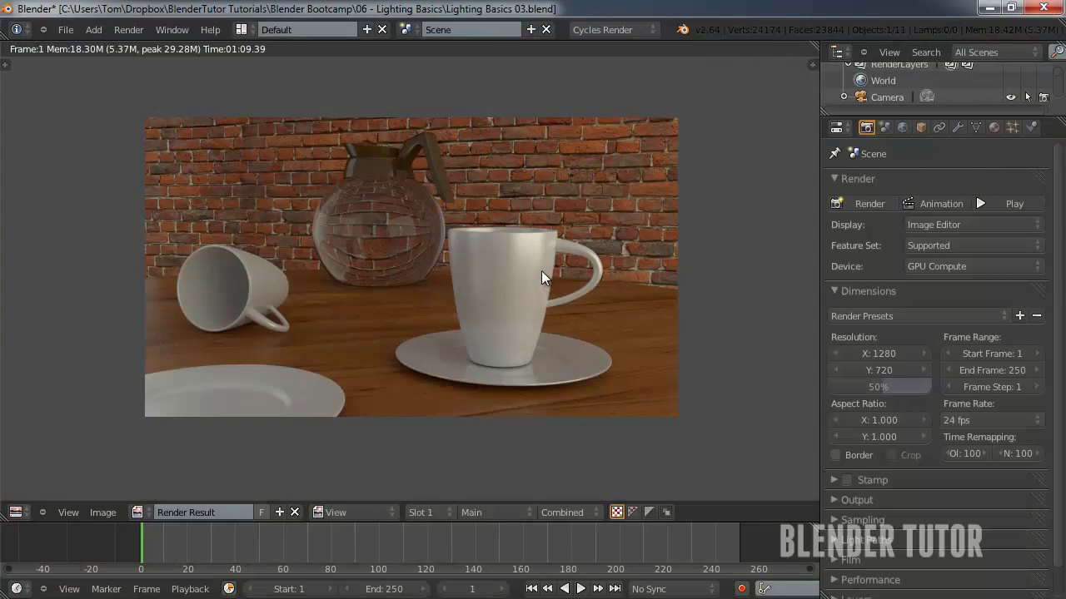
Leave the render result and return to the solid-shaded camera view of the scene.
{"action": "middle_click_drag", "start_coordinate": [448, 265], "coordinate": [439, 262]}
{"action": "key", "text": "Escape"}
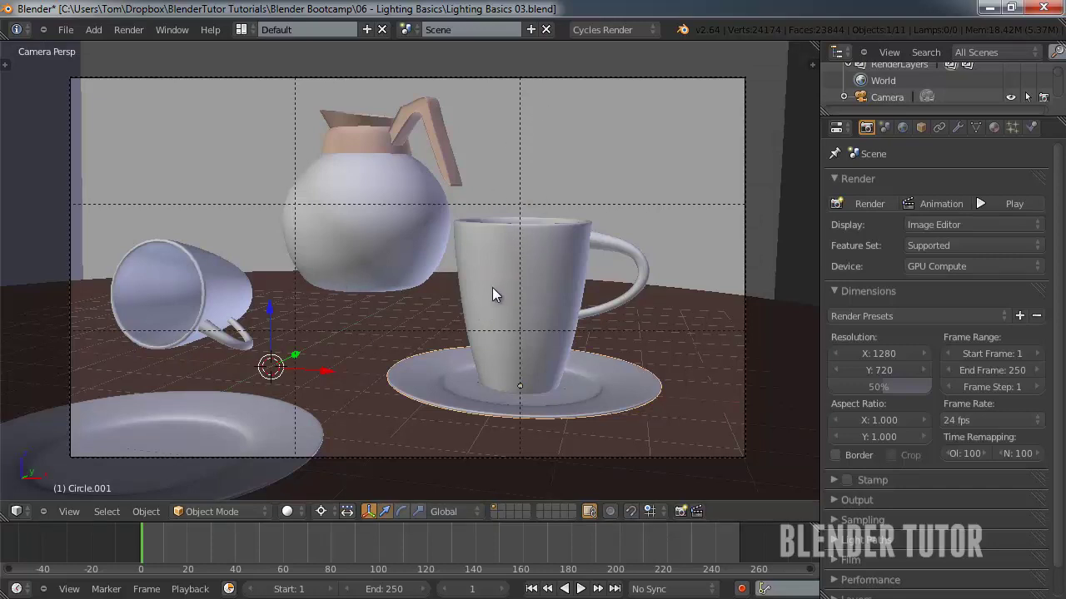
{"action": "key", "text": "shift+z"}
{"action": "key", "text": "shift+z"}
Select the camera and display its lens settings.
{"action": "right_click", "coordinate": [528, 77]}
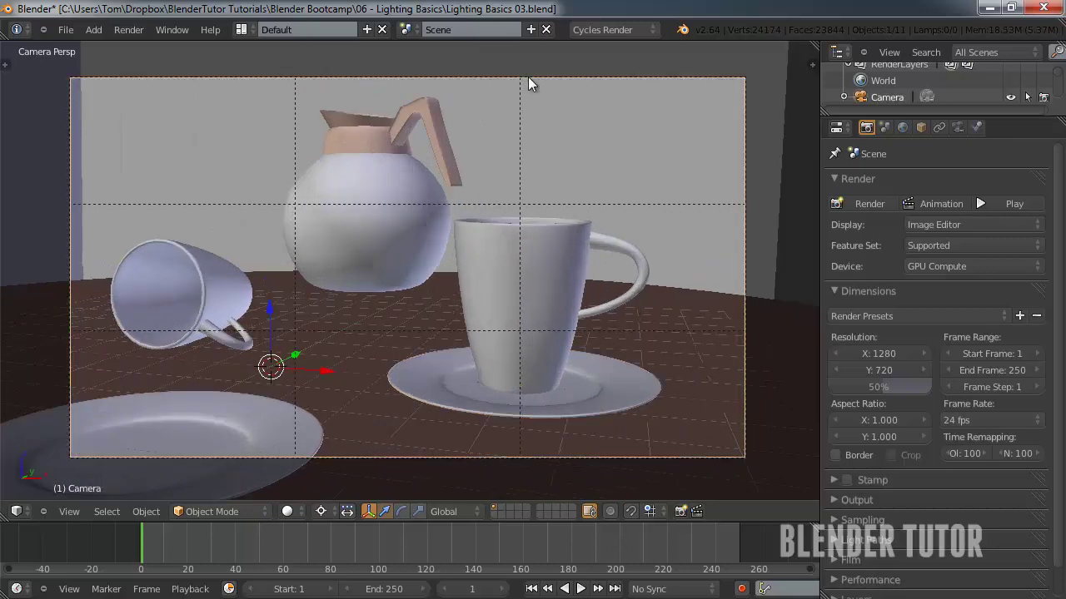
{"action": "key", "text": "shift+z"}
{"action": "key", "text": "shift+z"}
{"action": "scroll", "coordinate": [481, 268], "scroll_direction": "down", "scroll_amount": 2}
{"action": "middle_click_drag", "start_coordinate": [573, 269], "coordinate": [593, 268], "text": "shift"}
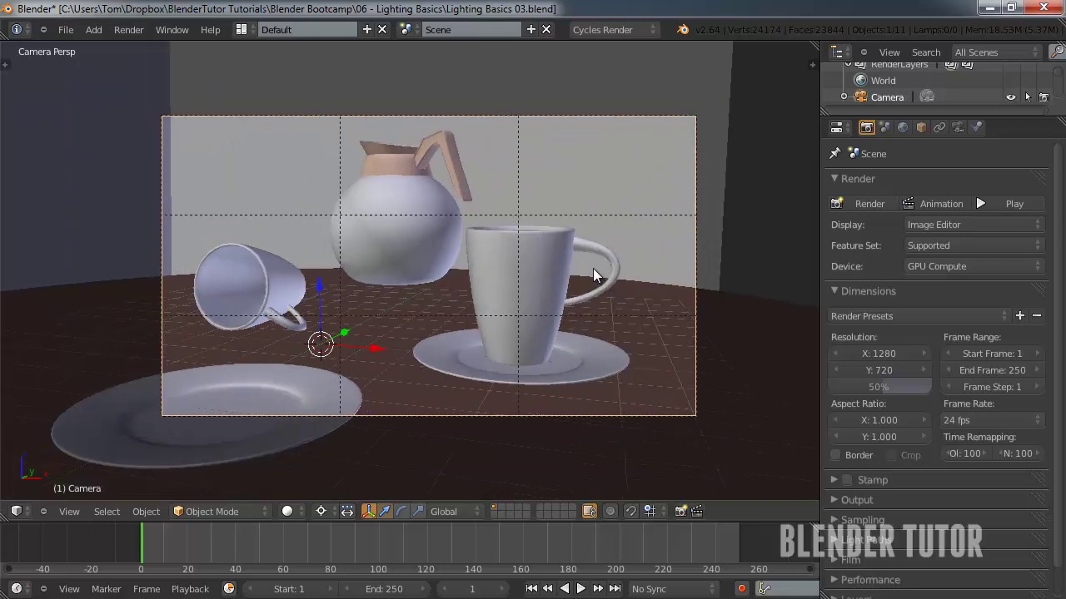
{"action": "left_click", "coordinate": [957, 127]}
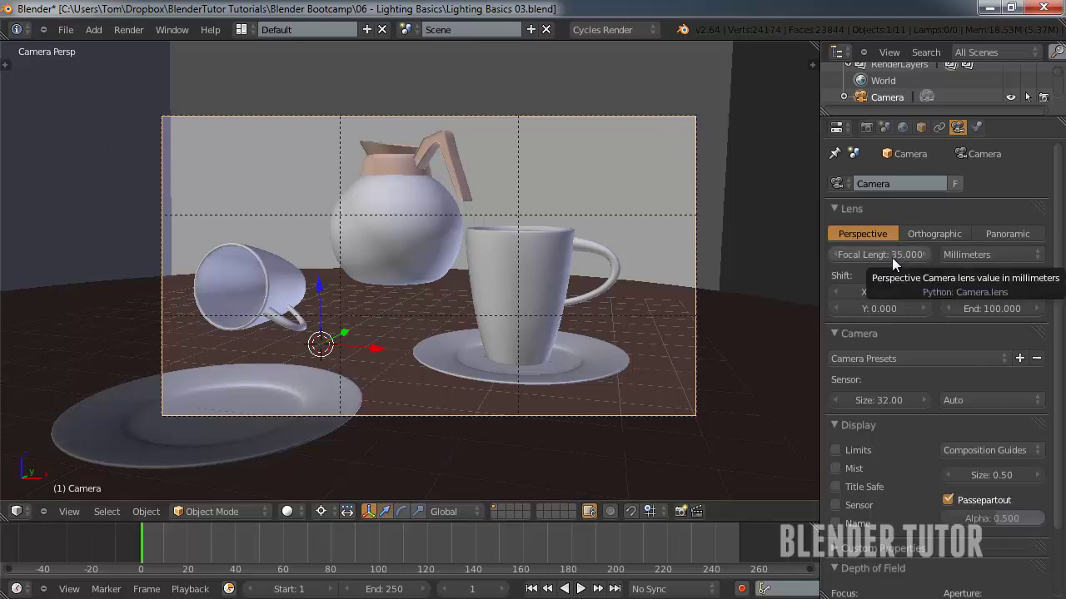
Try shorter and longer focal lengths on the camera and set the focal length back to 35 mm.
{"action": "left_click_drag", "start_coordinate": [889, 258], "coordinate": [855, 264]}
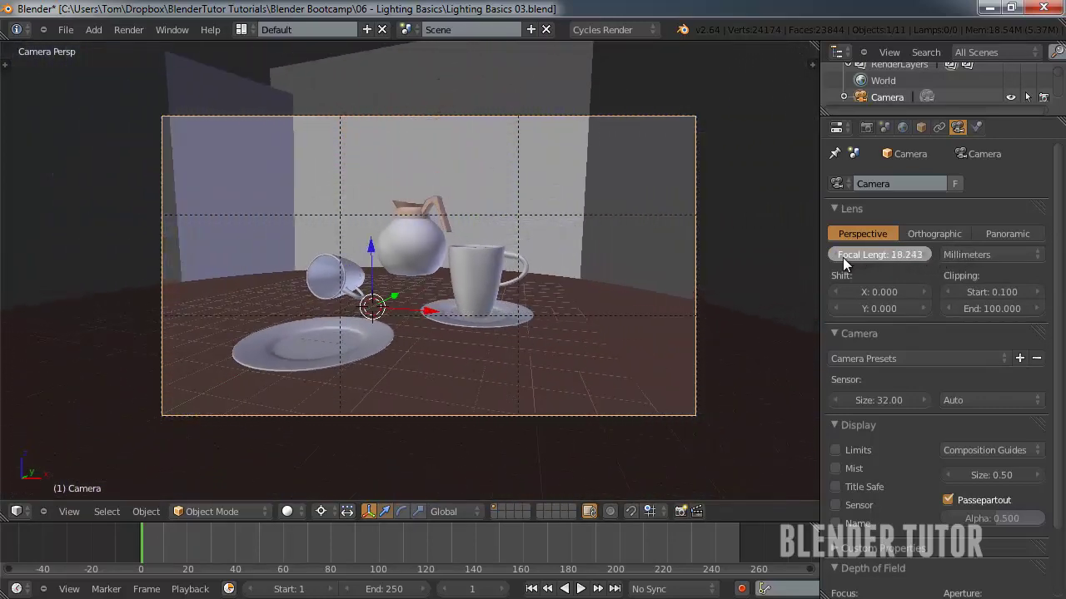
{"action": "mouse_move", "coordinate": [841, 258]}
{"action": "left_mouse_down"}
{"action": "mouse_move", "coordinate": [809, 258]}
{"action": "mouse_move", "coordinate": [833, 257]}
{"action": "left_mouse_up"}
{"action": "left_click", "coordinate": [869, 253]}
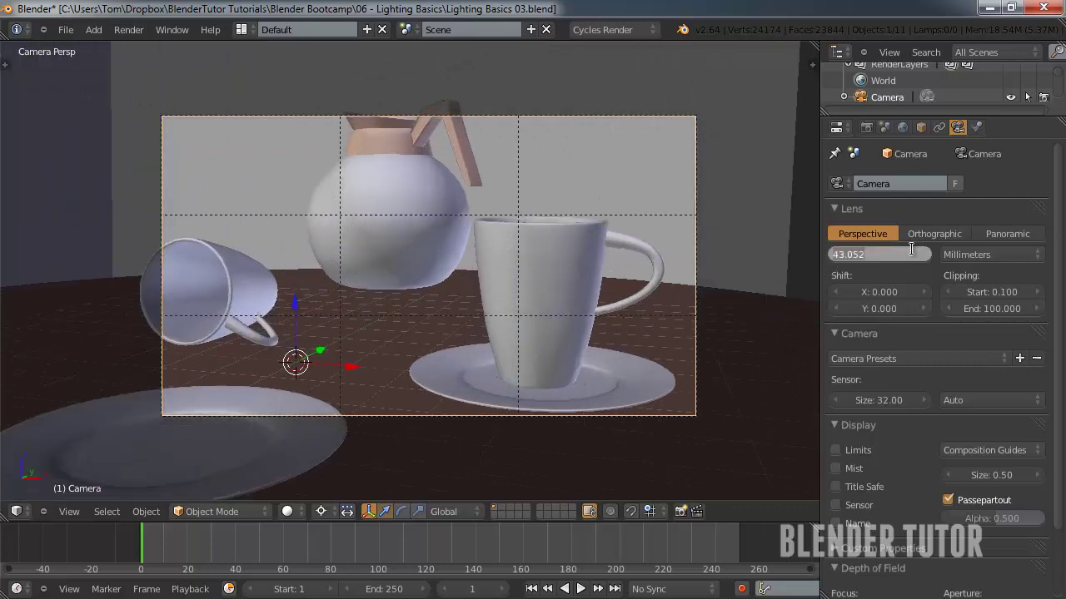
{"action": "type", "text": "35"}
{"action": "key", "text": "Return"}
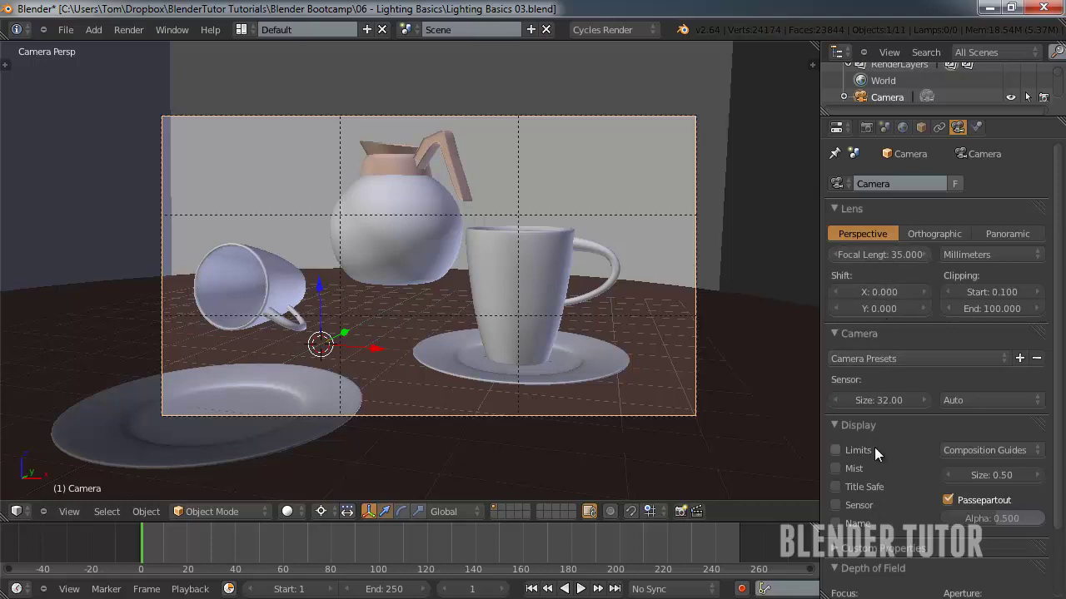
Try the Title Safe display guides on the camera view.
{"action": "scroll", "coordinate": [874, 456], "scroll_direction": "down", "scroll_amount": 3}
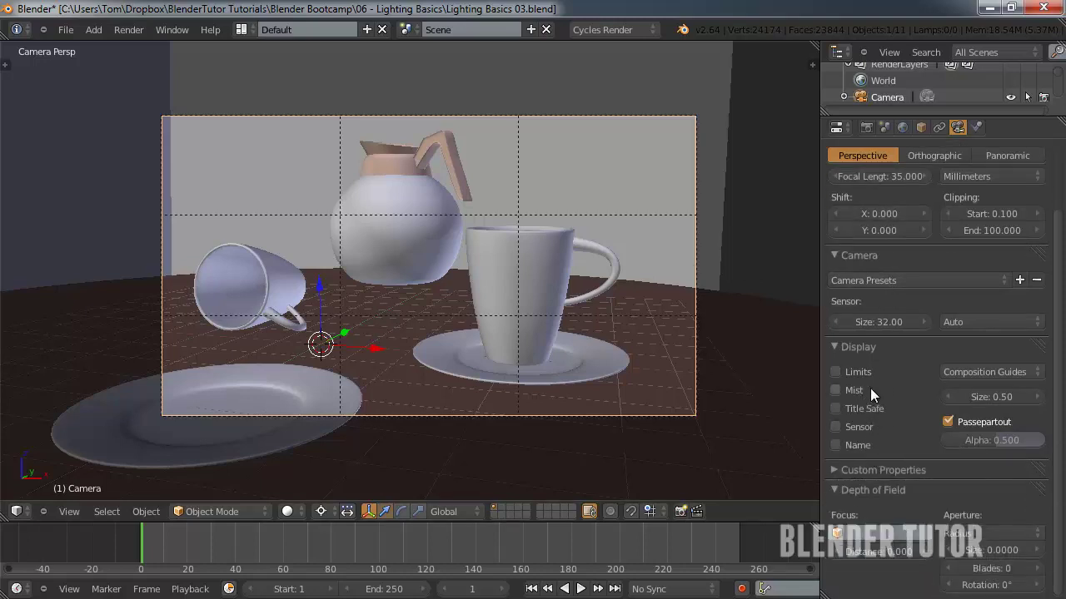
{"action": "left_click", "coordinate": [836, 408]}
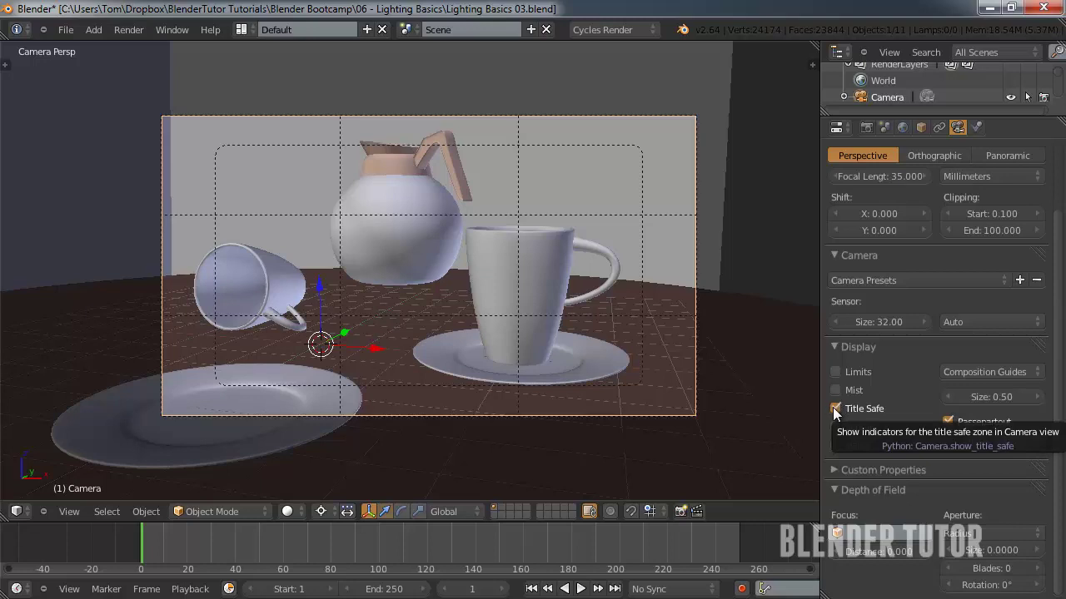
{"action": "left_click", "coordinate": [834, 409]}
Enable the camera's Limits display and view the camera and its focus marker from outside the camera view.
{"action": "left_click", "coordinate": [834, 373]}
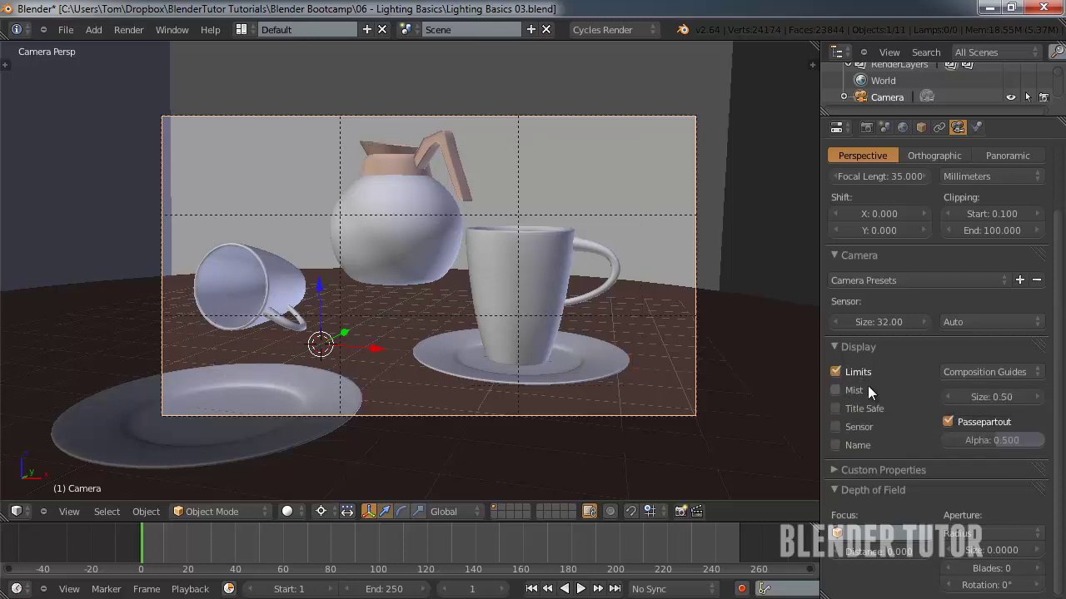
{"action": "middle_click_drag", "start_coordinate": [563, 294], "coordinate": [372, 361]}
{"action": "left_click", "coordinate": [835, 372]}
{"action": "left_click", "coordinate": [835, 371]}
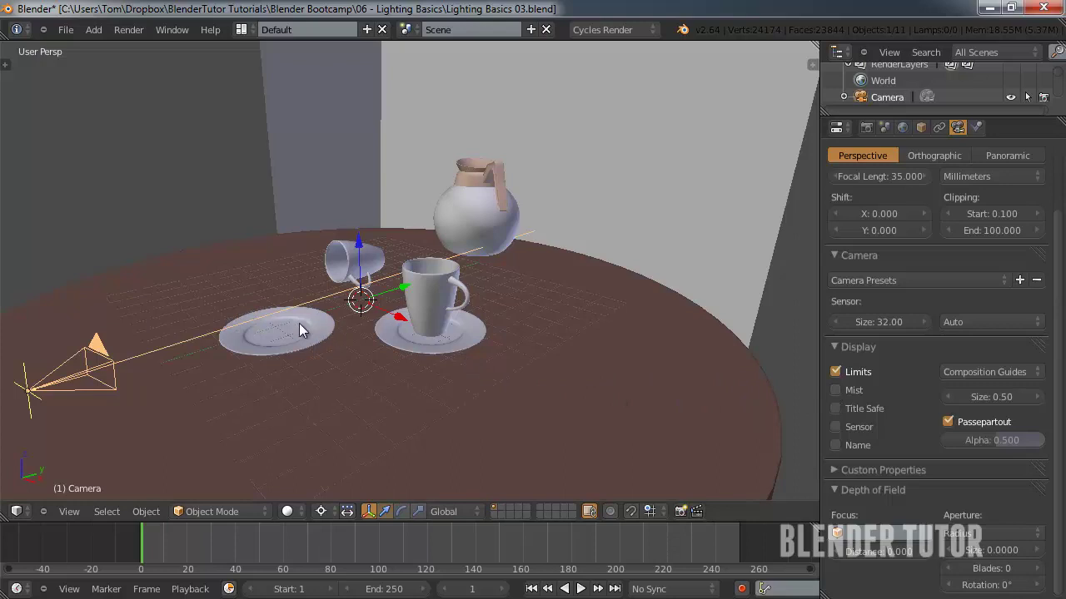
{"action": "middle_click_drag", "start_coordinate": [290, 321], "coordinate": [314, 316]}
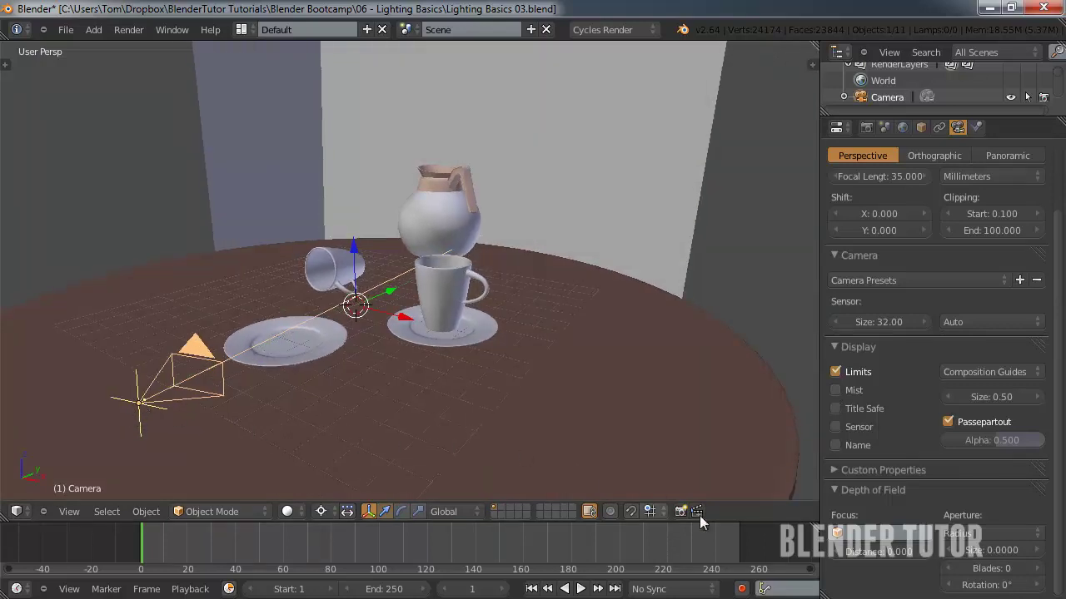
In the top orthographic view, set the camera's depth-of-field distance to about 10.31, placing the focus marker beside the upright mug.
{"action": "left_click_drag", "start_coordinate": [854, 555], "coordinate": [884, 557]}
{"action": "middle_click_drag", "start_coordinate": [646, 428], "coordinate": [463, 425]}
{"action": "key", "text": "KP_7"}
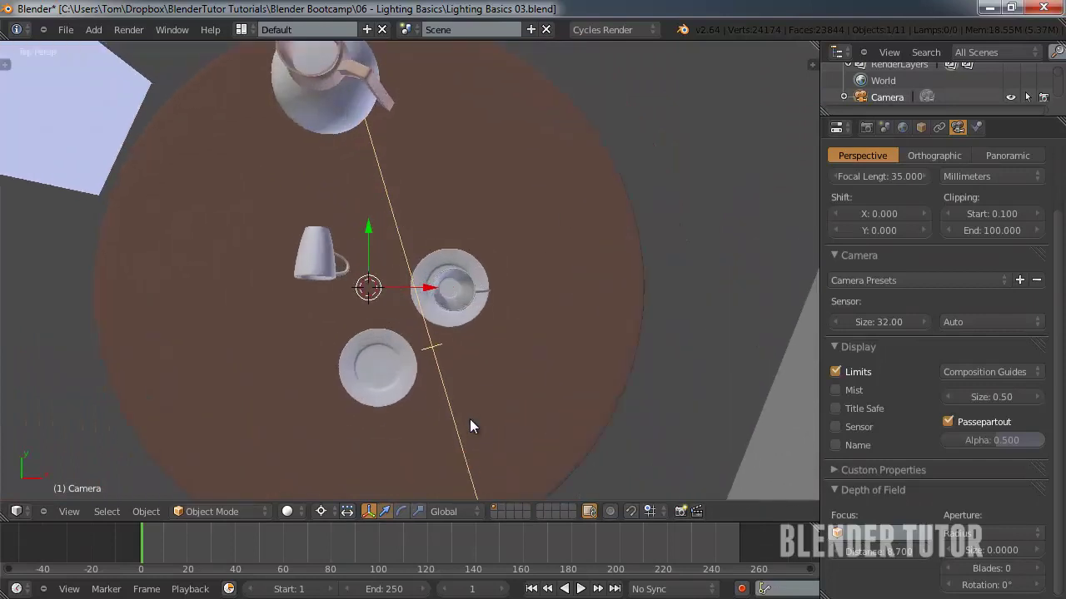
{"action": "key", "text": "KP_5"}
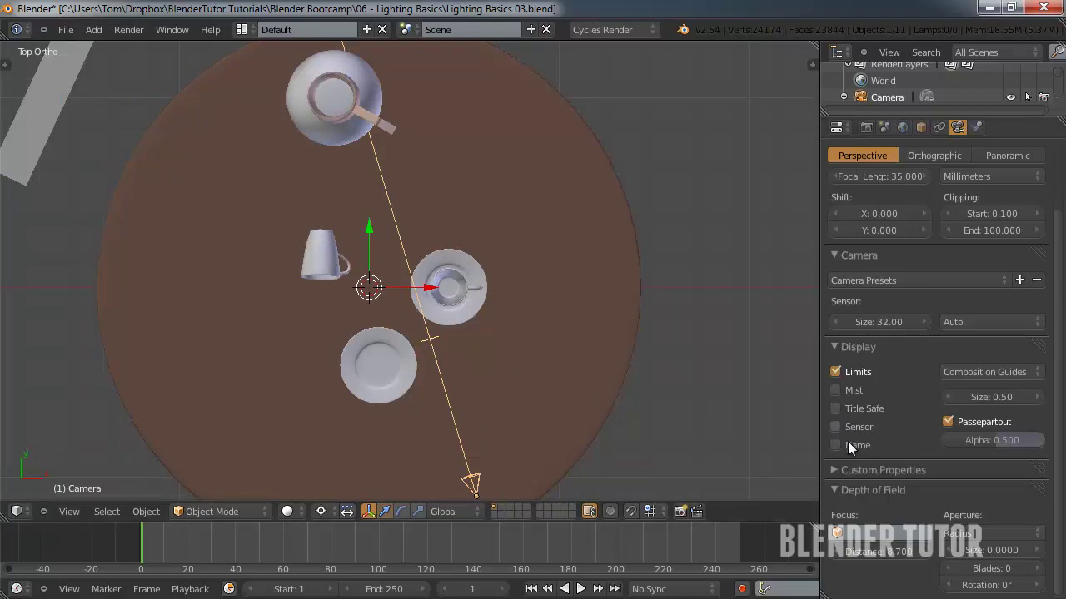
{"action": "left_click_drag", "start_coordinate": [873, 557], "coordinate": [901, 543]}
Check the list of available focus objects and rename the upright cup object to "Mug".
{"action": "left_click", "coordinate": [858, 534]}
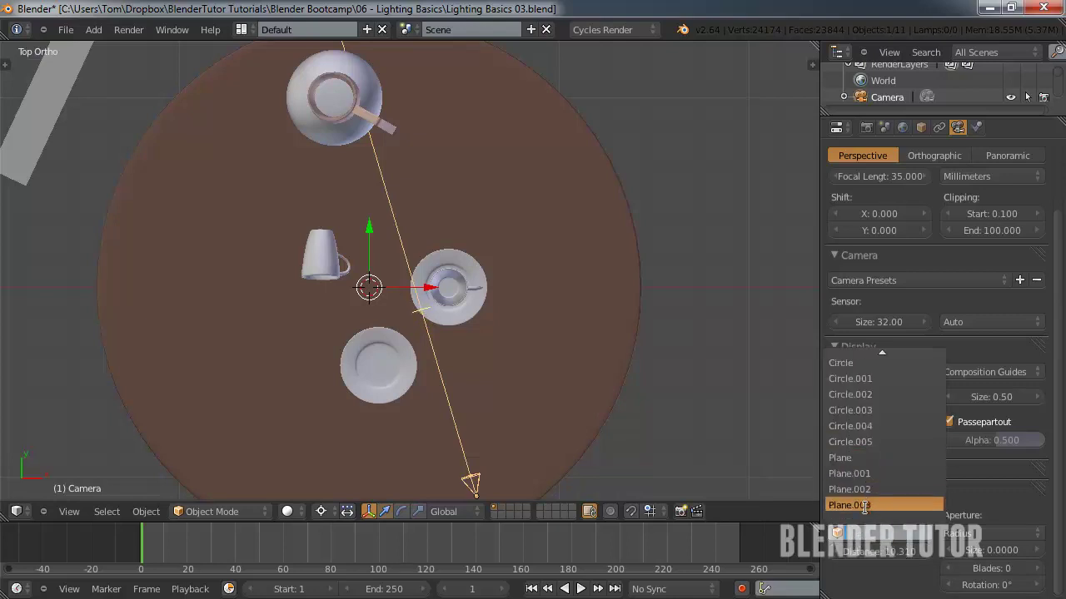
{"action": "left_click", "coordinate": [851, 411]}
{"action": "right_click", "coordinate": [466, 284]}
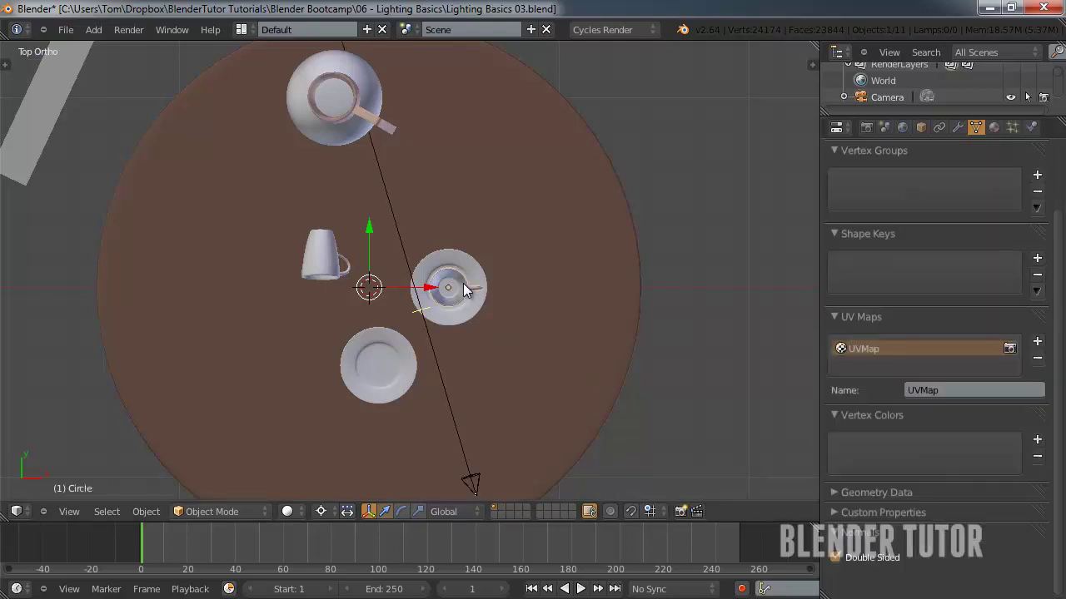
{"action": "left_click", "coordinate": [921, 127]}
{"action": "left_click", "coordinate": [883, 183]}
{"action": "type", "text": "Nug"}
{"action": "key", "text": "Return"}
{"action": "left_click", "coordinate": [885, 180]}
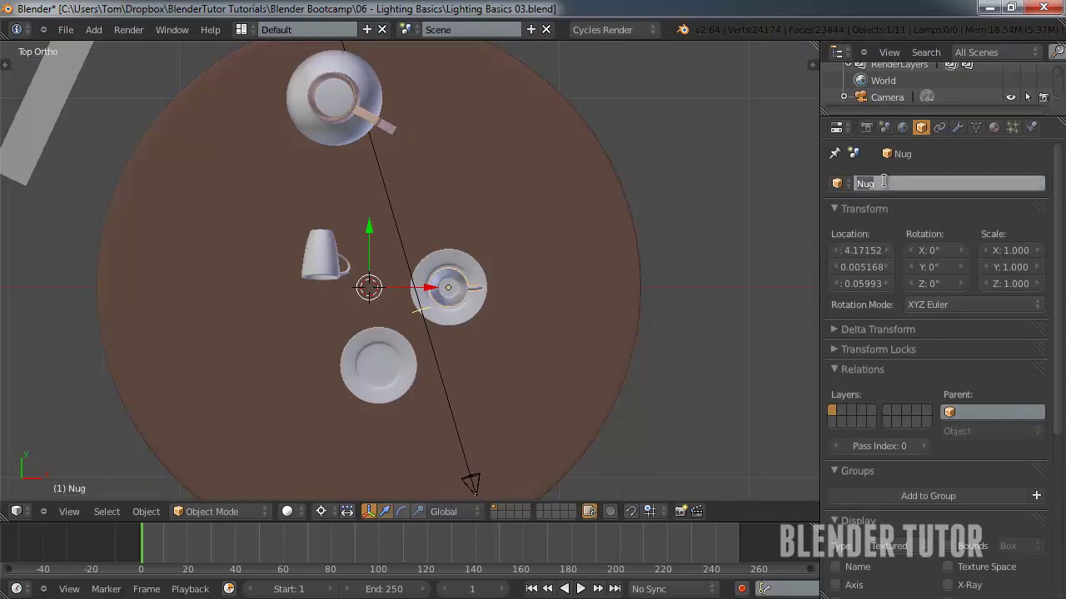
{"action": "type", "text": "Mug"}
{"action": "key", "text": "Return"}
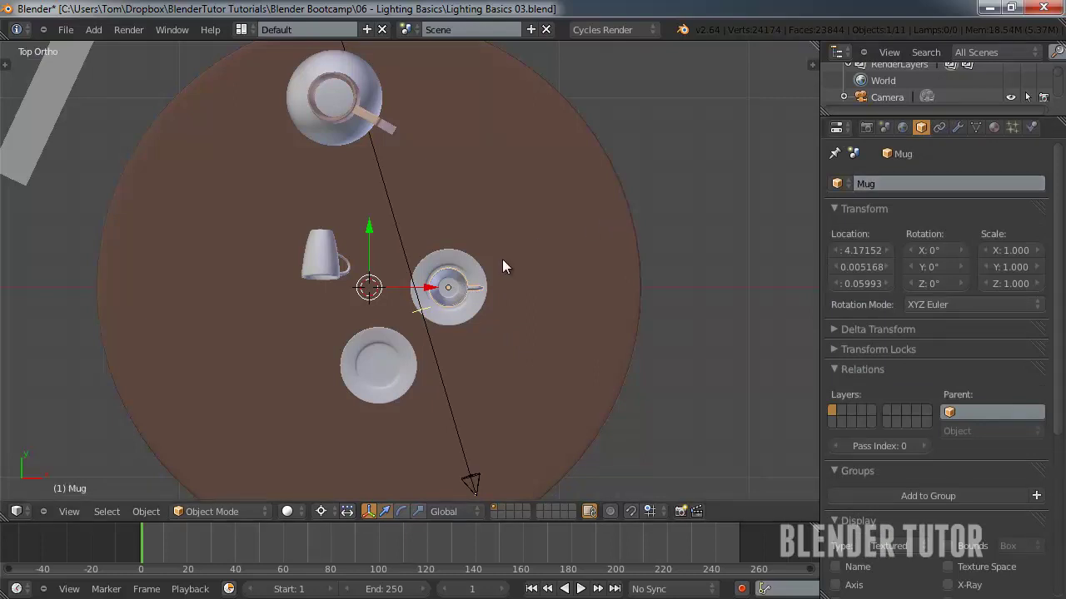
Select the camera and assign Mug as its depth-of-field focus object.
{"action": "right_click", "coordinate": [473, 491]}
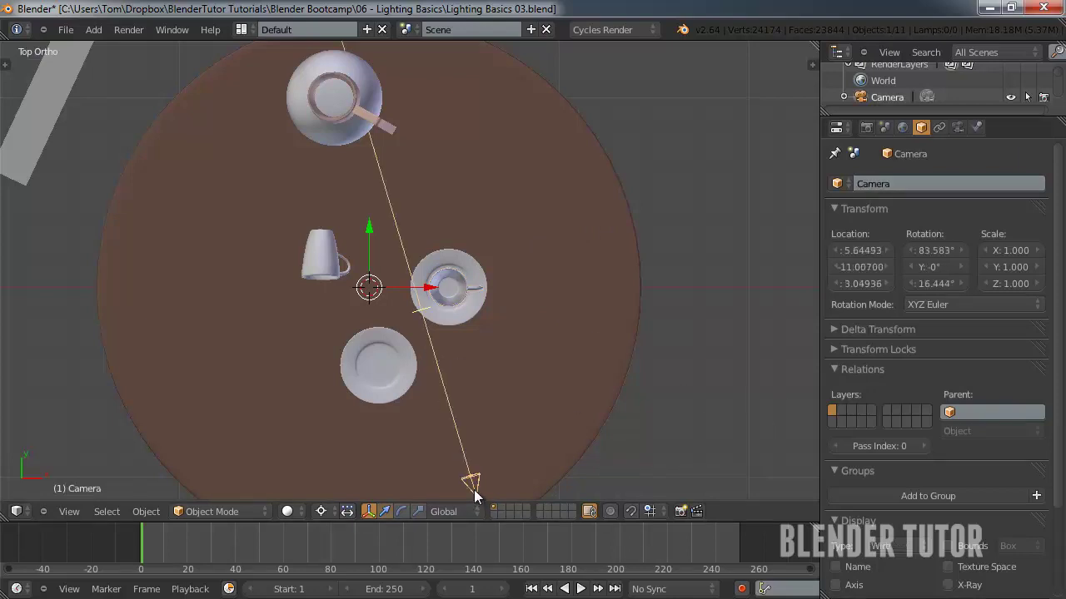
{"action": "scroll", "coordinate": [914, 438], "scroll_direction": "down", "scroll_amount": 3}
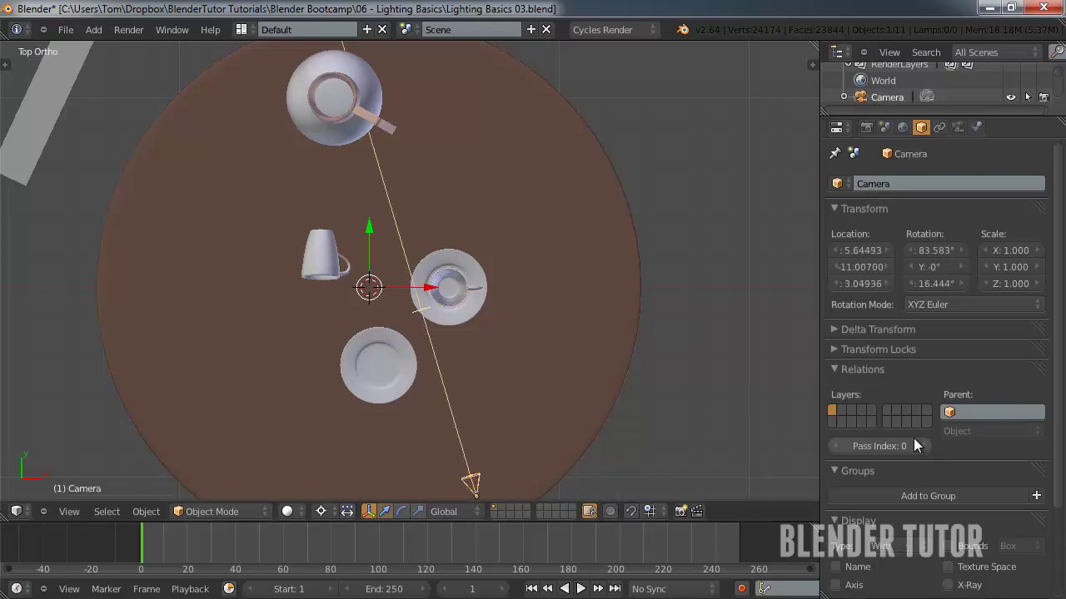
{"action": "left_click", "coordinate": [957, 126]}
{"action": "left_click", "coordinate": [860, 533]}
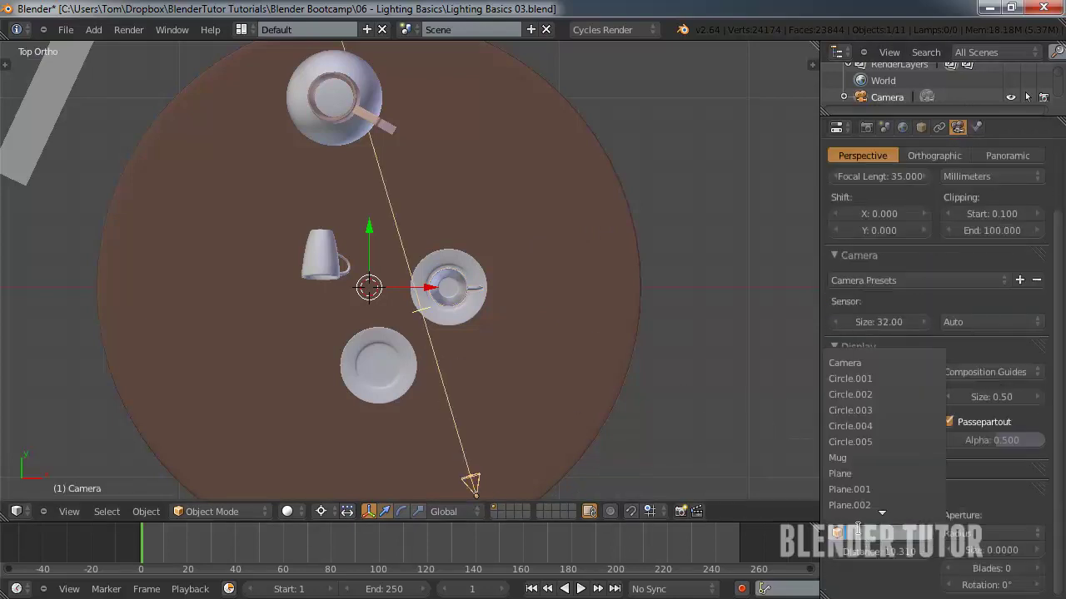
{"action": "left_click", "coordinate": [839, 458]}
Select the mug and examine where its origin point sits relative to the camera's focus marker.
{"action": "middle_click_drag", "start_coordinate": [435, 360], "coordinate": [375, 341]}
{"action": "scroll", "coordinate": [376, 334], "scroll_direction": "up", "scroll_amount": 4}
{"action": "right_click", "coordinate": [462, 343]}
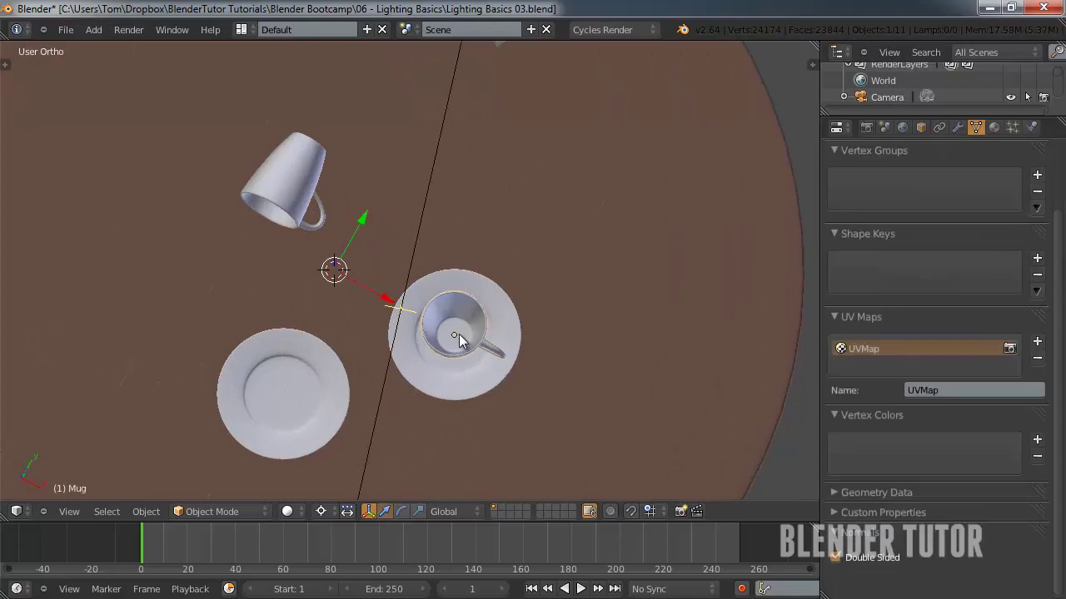
{"action": "middle_click_drag", "start_coordinate": [414, 316], "coordinate": [384, 289]}
{"action": "scroll", "coordinate": [411, 363], "scroll_direction": "down", "scroll_amount": 4}
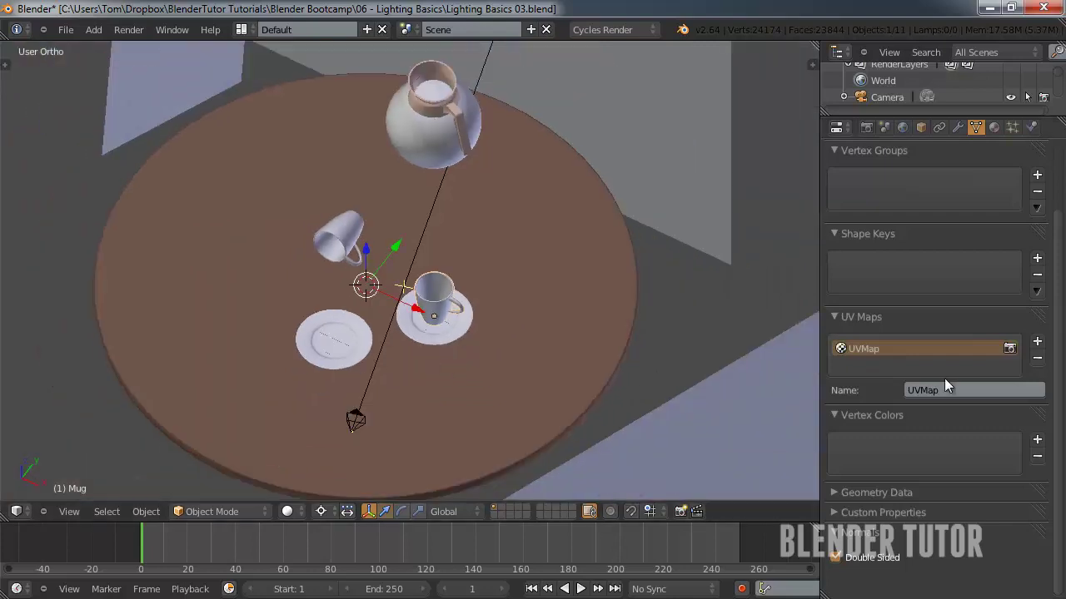
Clear the camera's focus object and set its depth-of-field distance to 10.312, checking the focus marker from the top view.
{"action": "right_click", "coordinate": [356, 419]}
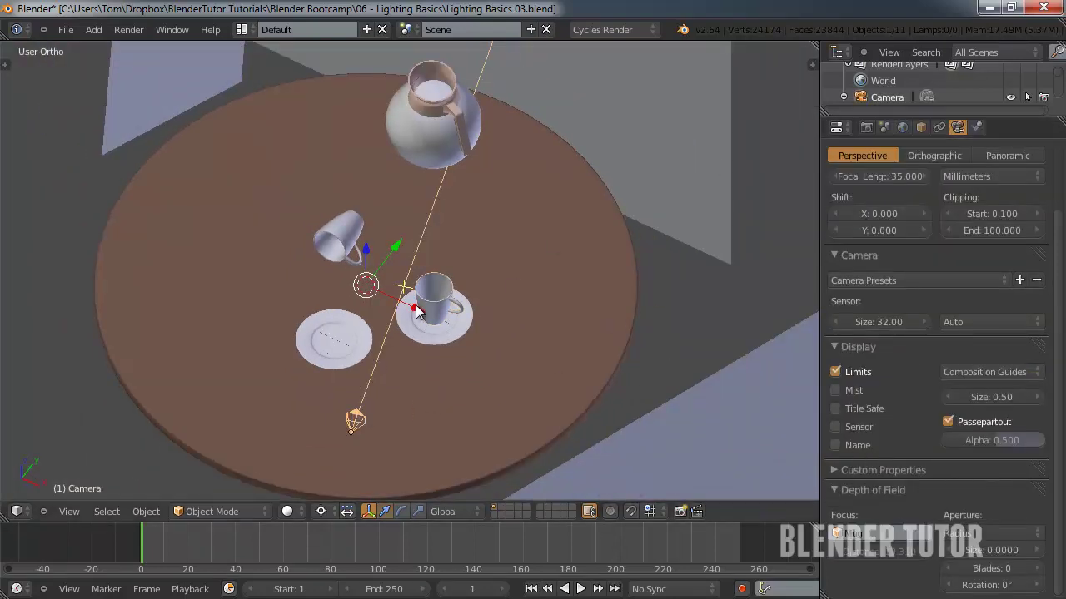
{"action": "left_click", "coordinate": [874, 531]}
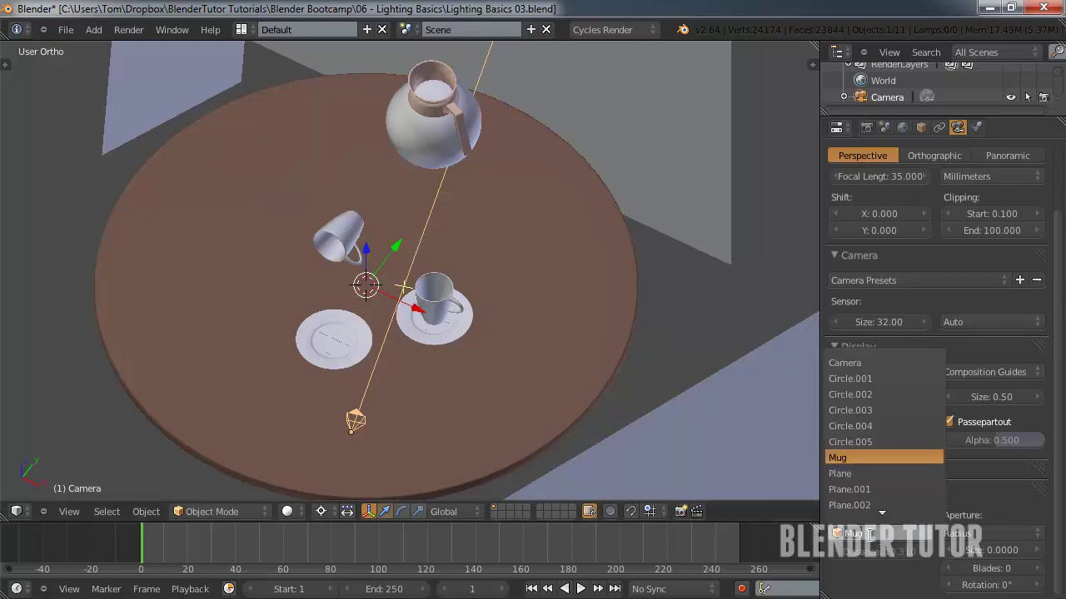
{"action": "key", "text": "Return"}
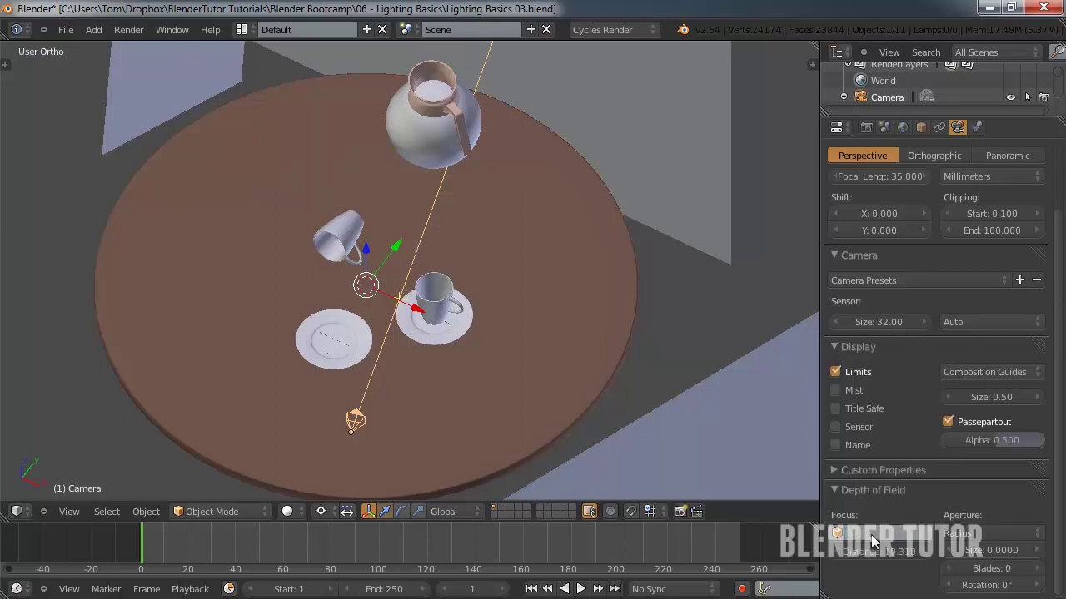
{"action": "left_click_drag", "start_coordinate": [889, 556], "coordinate": [875, 549]}
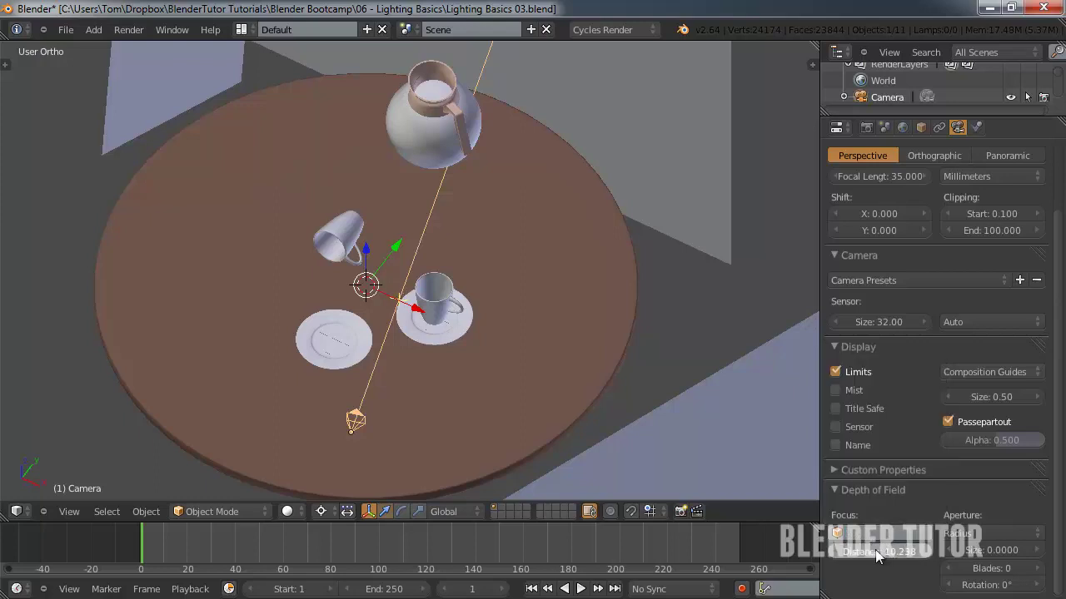
{"action": "key", "text": "KP_7"}
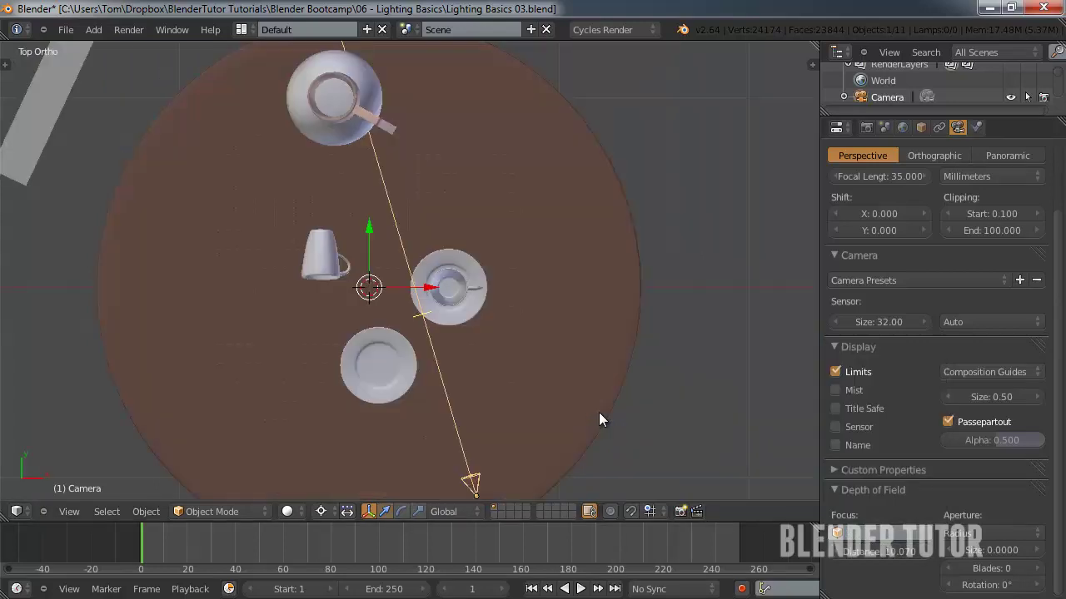
{"action": "scroll", "coordinate": [582, 408], "scroll_direction": "up", "scroll_amount": 6}
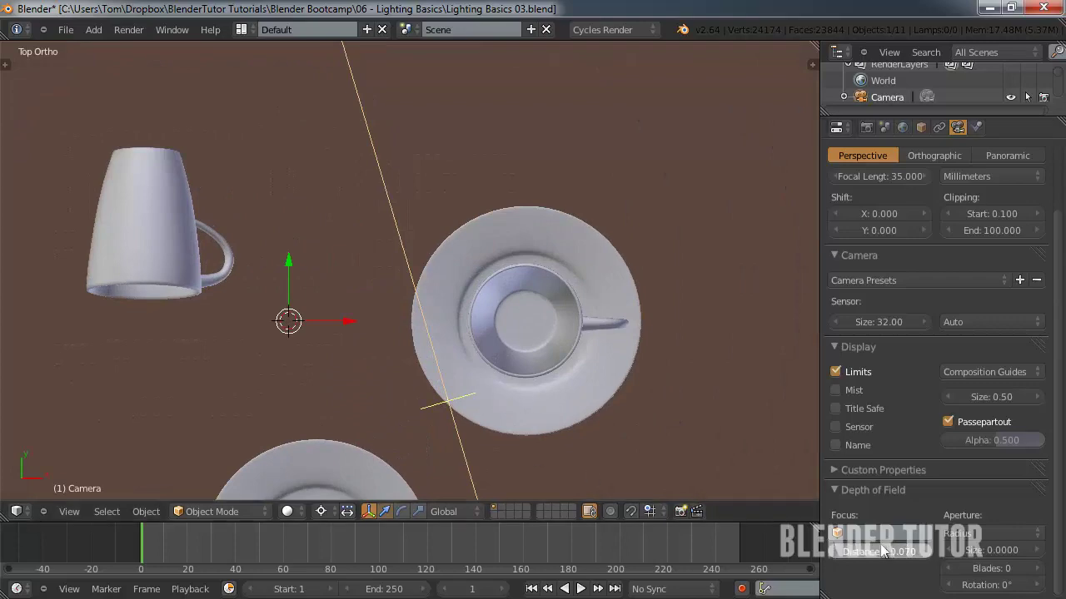
{"action": "left_click_drag", "start_coordinate": [882, 552], "coordinate": [897, 551]}
Return to the camera view and switch the viewport shading to Rendered.
{"action": "key", "text": "KP_0"}
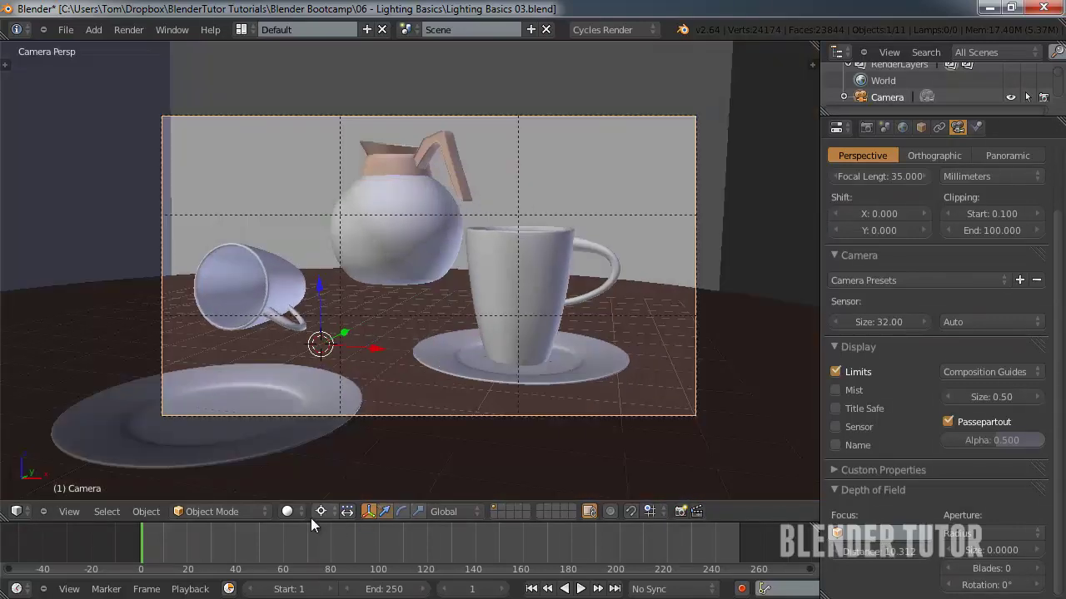
{"action": "left_click", "coordinate": [300, 512]}
{"action": "left_click", "coordinate": [309, 406]}
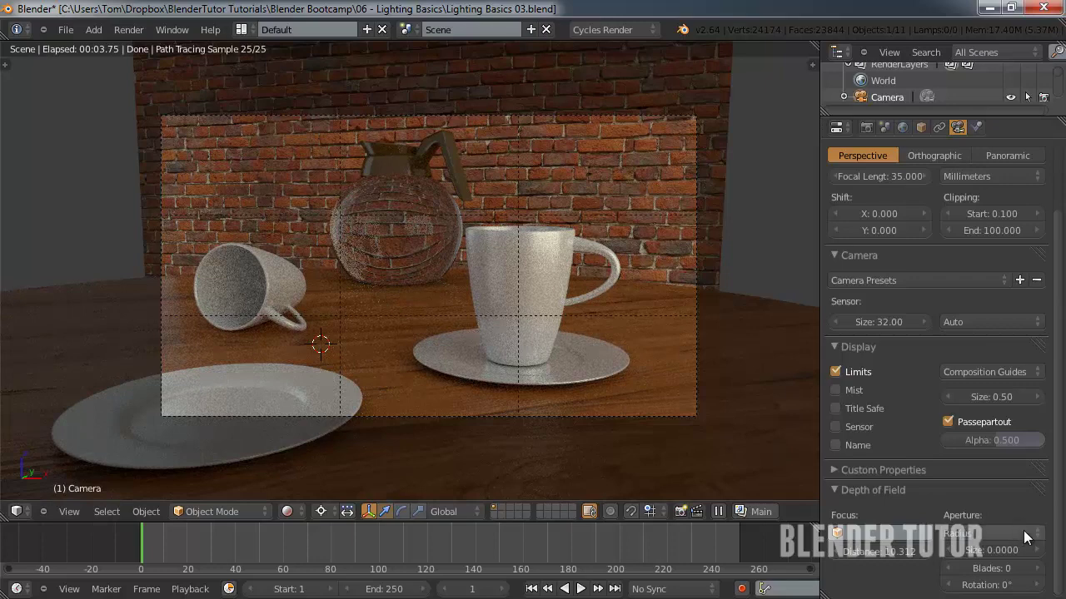
Change the camera's aperture type from Radius to F/stop.
{"action": "left_click", "coordinate": [1022, 533]}
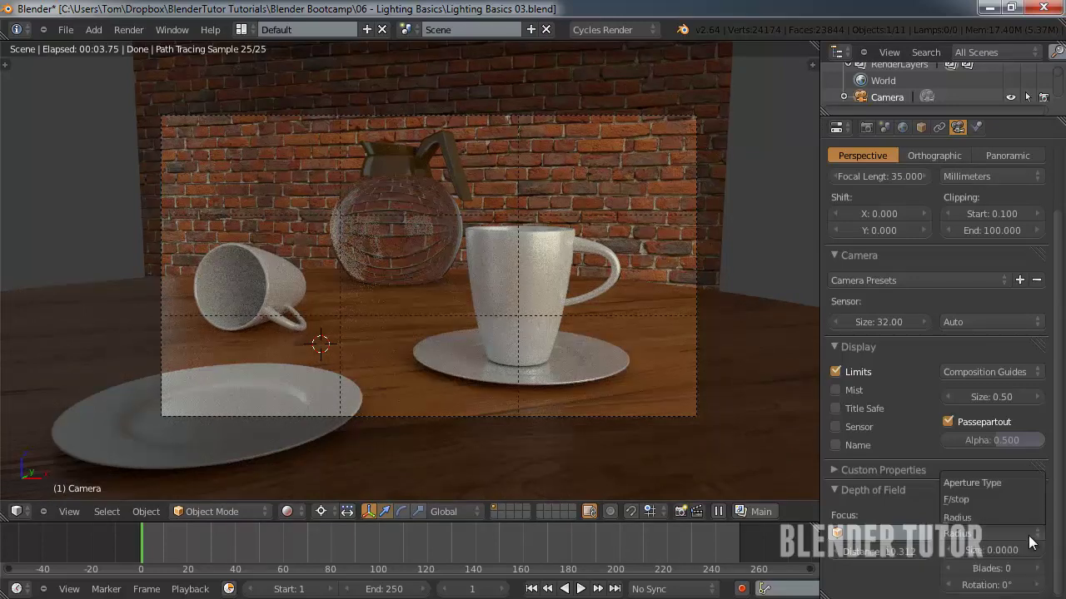
{"action": "left_click", "coordinate": [974, 498]}
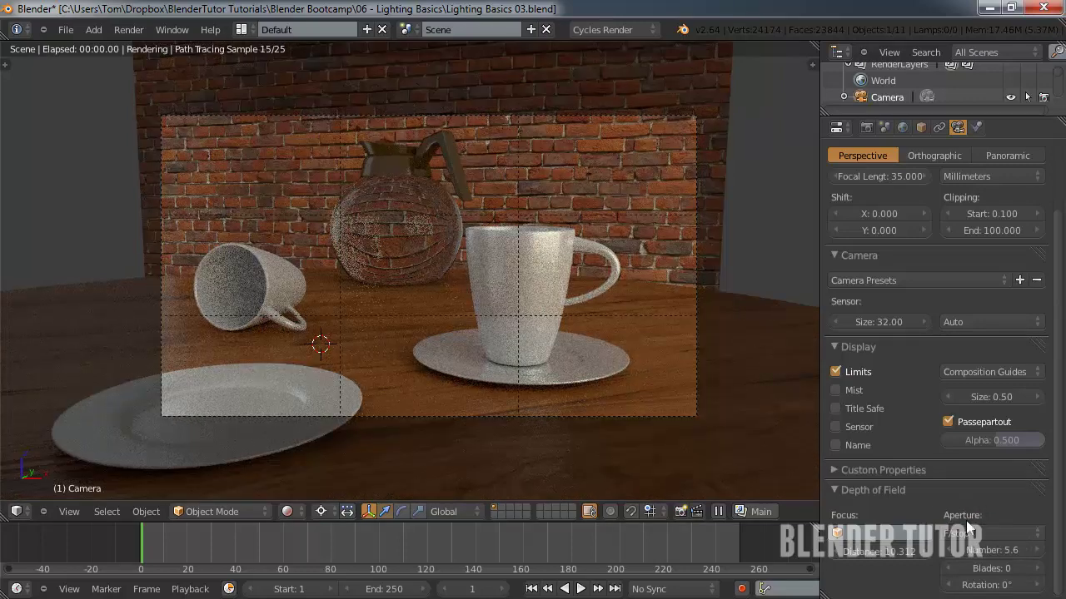
{"action": "left_click", "coordinate": [1021, 531]}
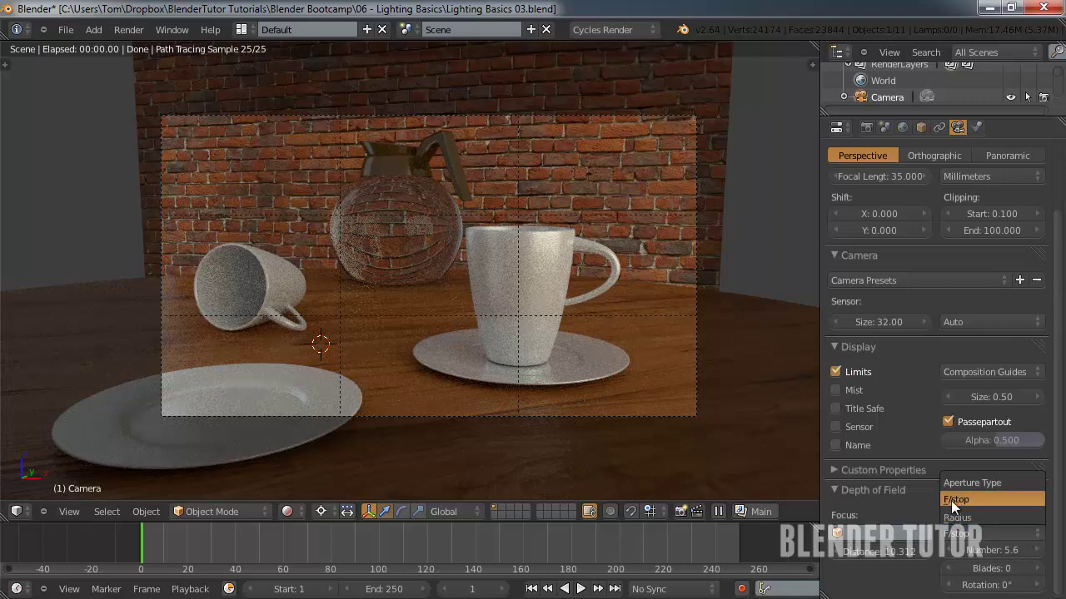
{"action": "left_click", "coordinate": [953, 499]}
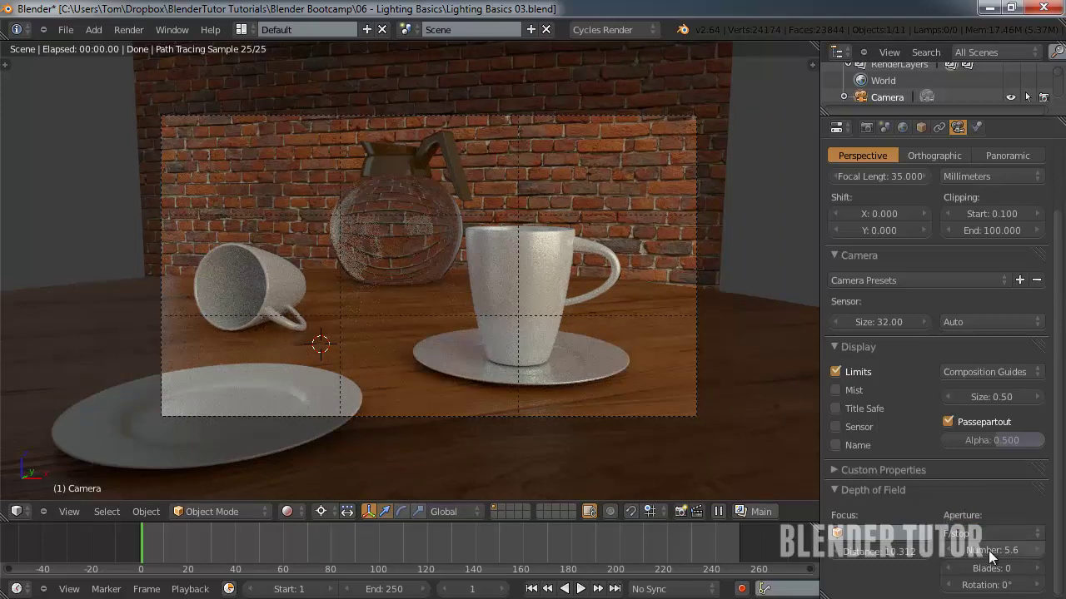
Set the aperture f-stop number to 1.0, examine the blur up close, and lower it to 0.5.
{"action": "left_click", "coordinate": [998, 551]}
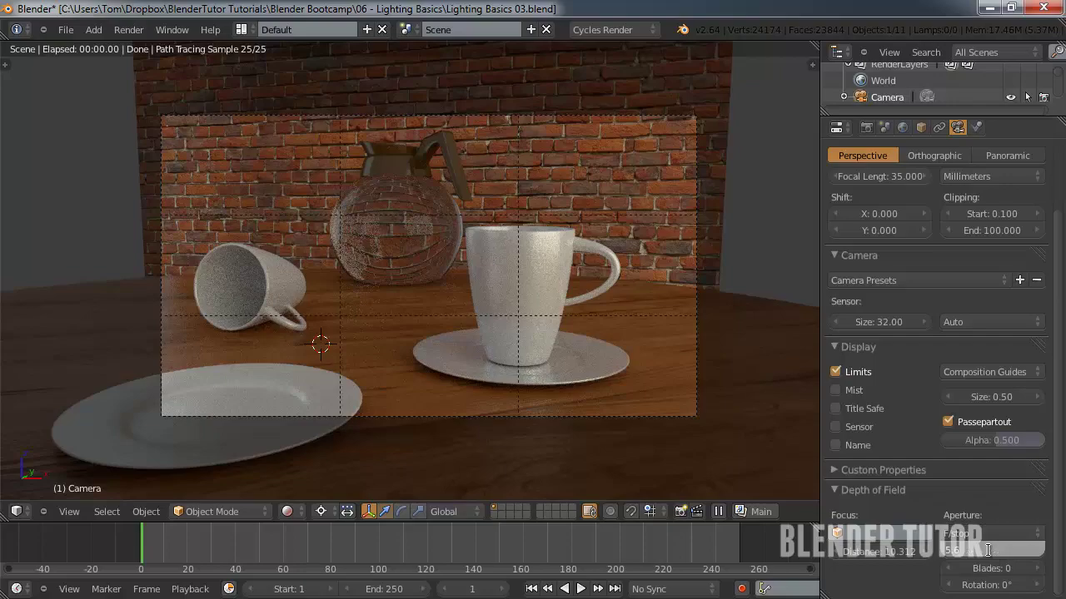
{"action": "type", "text": "1"}
{"action": "key", "text": "Return"}
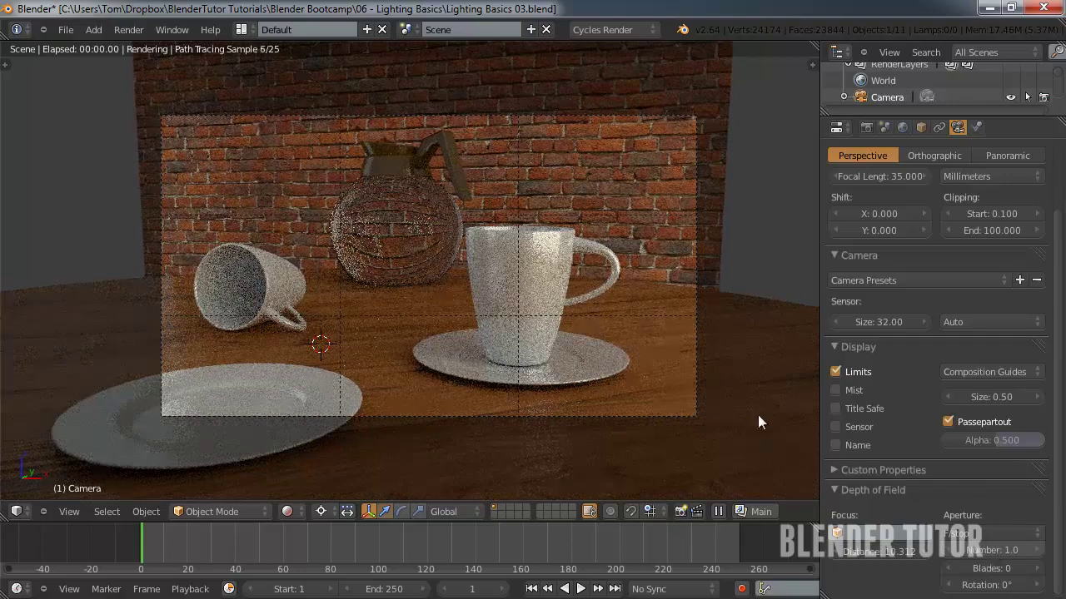
{"action": "scroll", "coordinate": [482, 317], "scroll_direction": "up", "scroll_amount": 1}
{"action": "scroll", "coordinate": [482, 316], "scroll_direction": "up", "scroll_amount": 1}
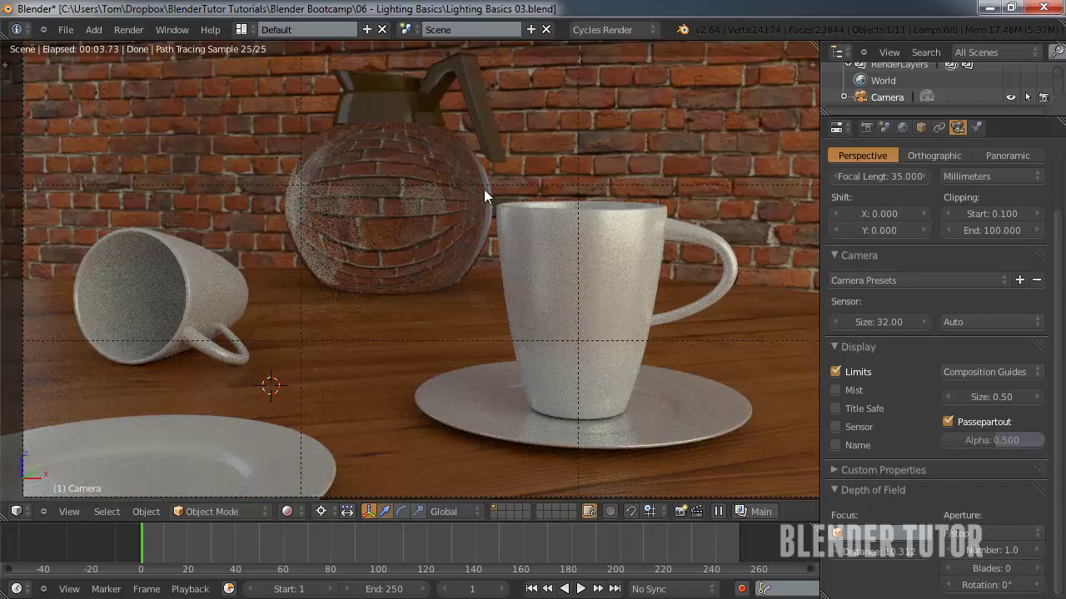
{"action": "left_click", "coordinate": [973, 549]}
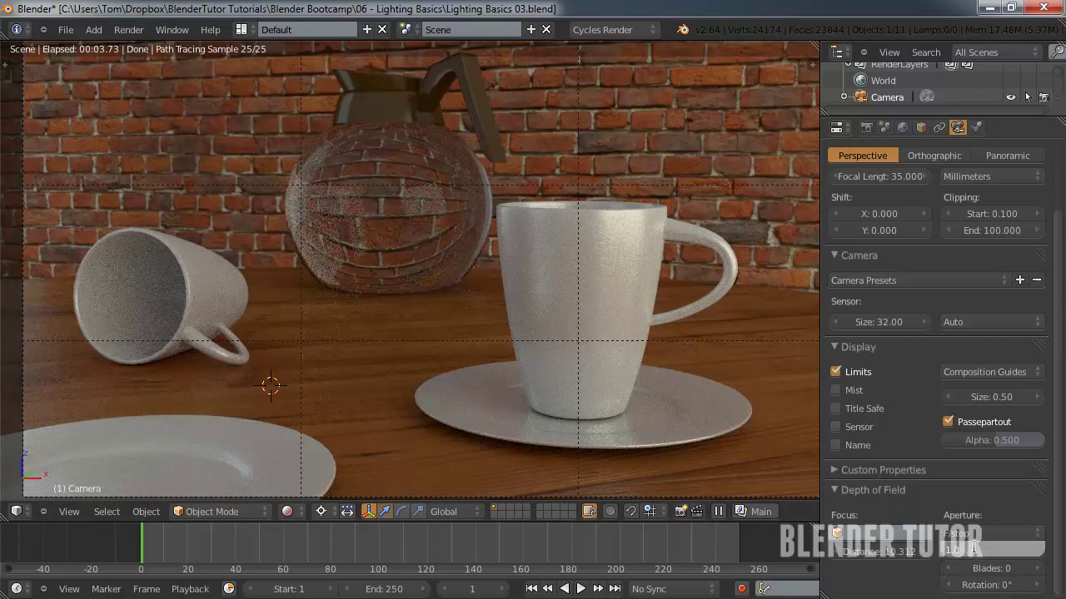
{"action": "type", "text": "0.5"}
{"action": "key", "text": "Return"}
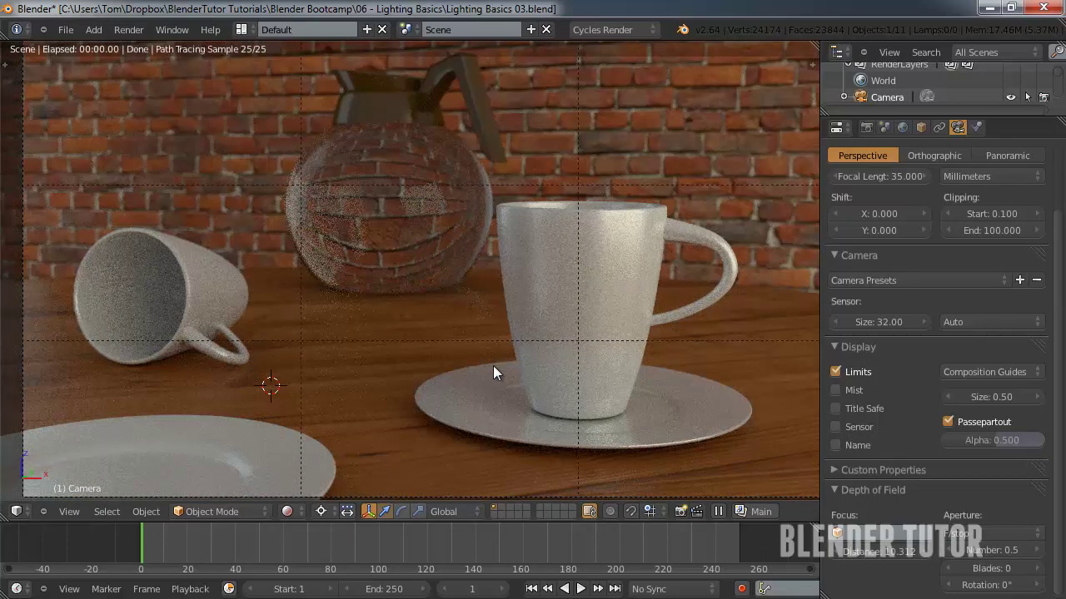
Try stronger depth-of-field blur with f-stop numbers of 0.2 and 0.1.
{"action": "left_click", "coordinate": [992, 550]}
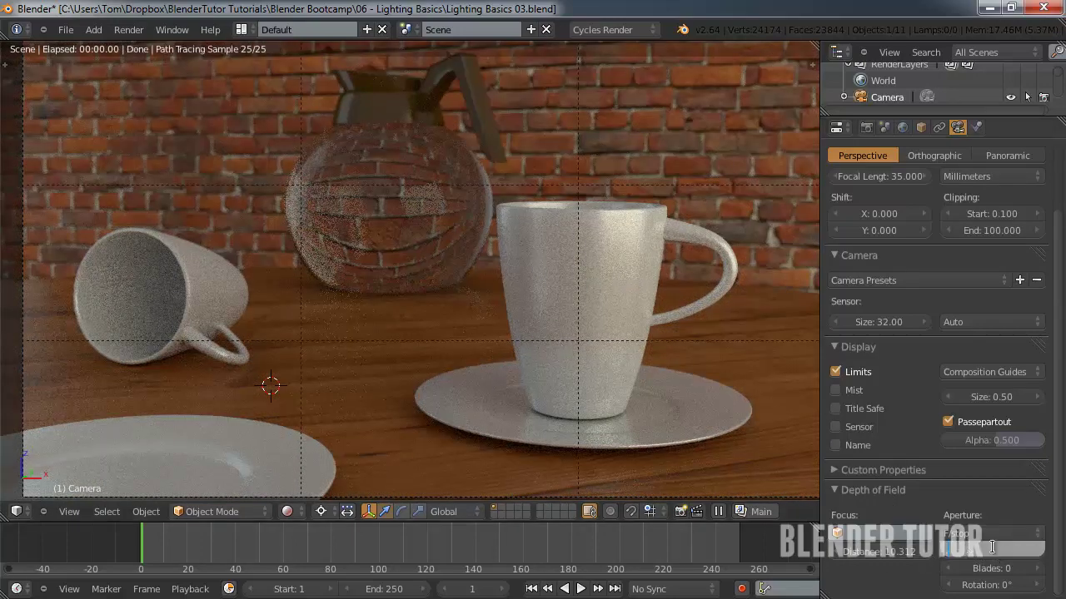
{"action": "type", "text": "0.2"}
{"action": "key", "text": "Return"}
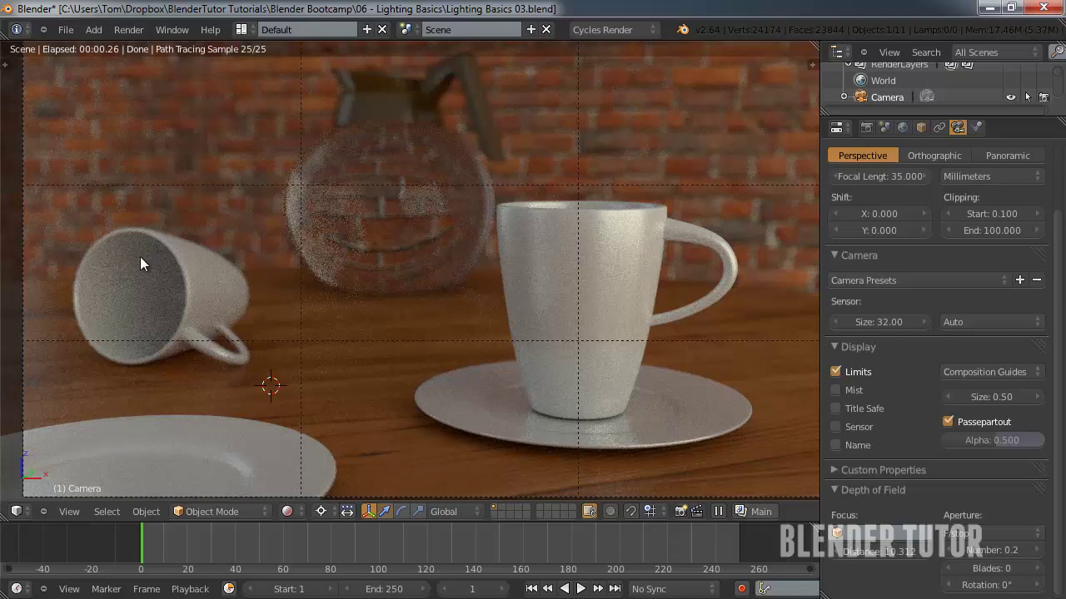
{"action": "left_click", "coordinate": [977, 550]}
{"action": "type", "text": "0.1"}
{"action": "key", "text": "Return"}
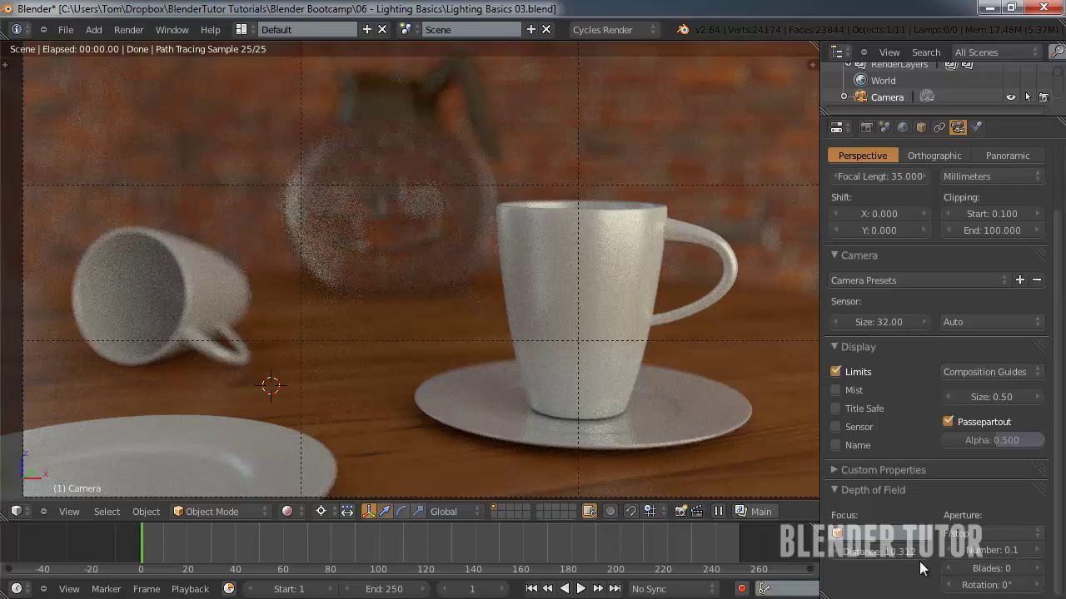
Set the aperture f-stop number back to 0.5 and show the whole camera frame.
{"action": "left_click", "coordinate": [987, 546]}
{"action": "type", "text": "0.5"}
{"action": "key", "text": "Return"}
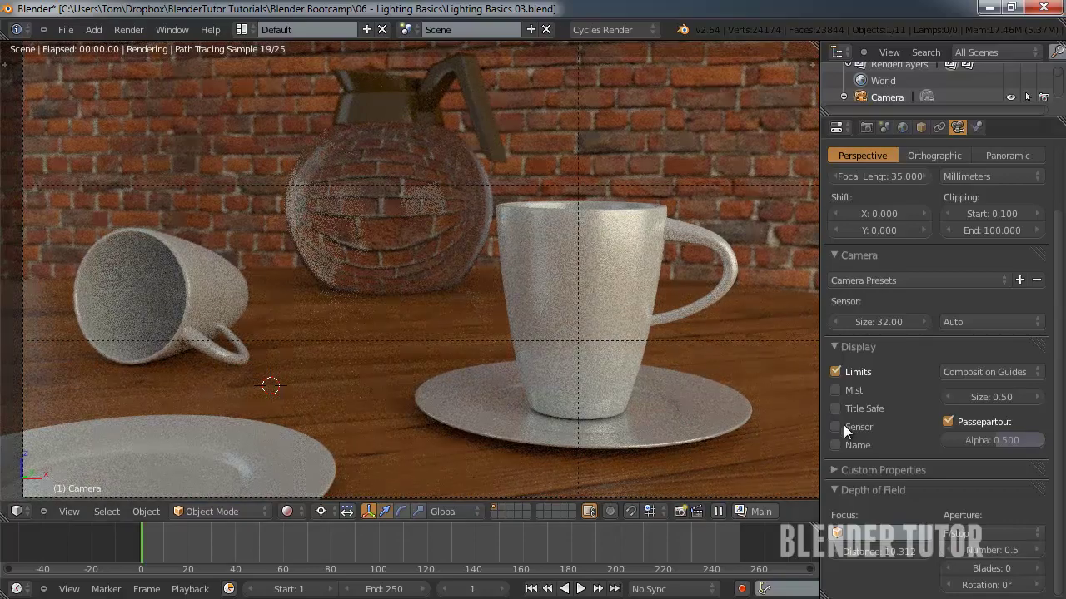
{"action": "scroll", "coordinate": [614, 353], "scroll_direction": "down", "scroll_amount": 2}
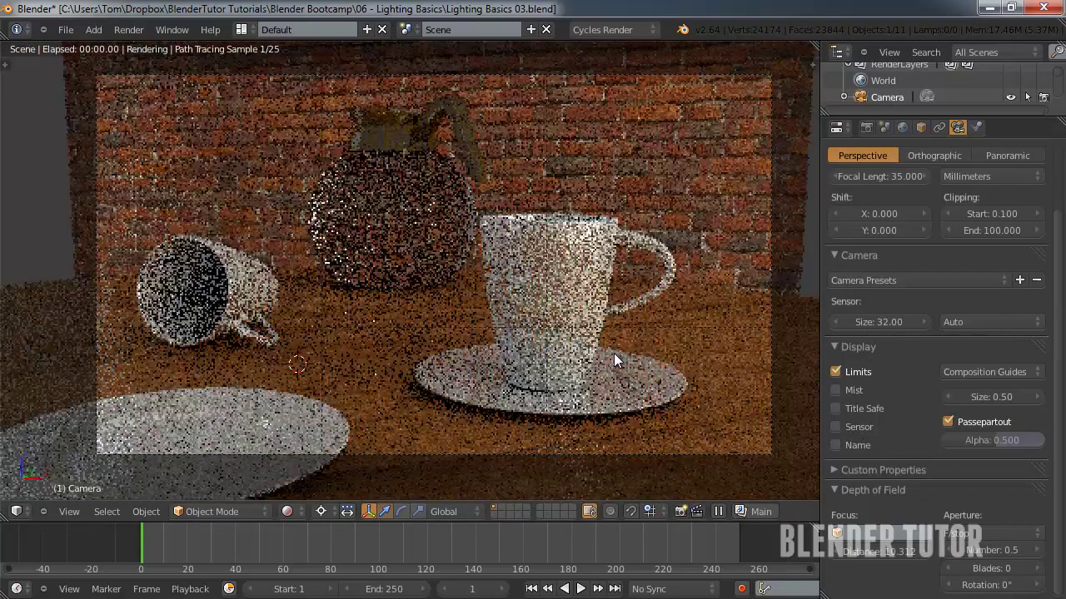